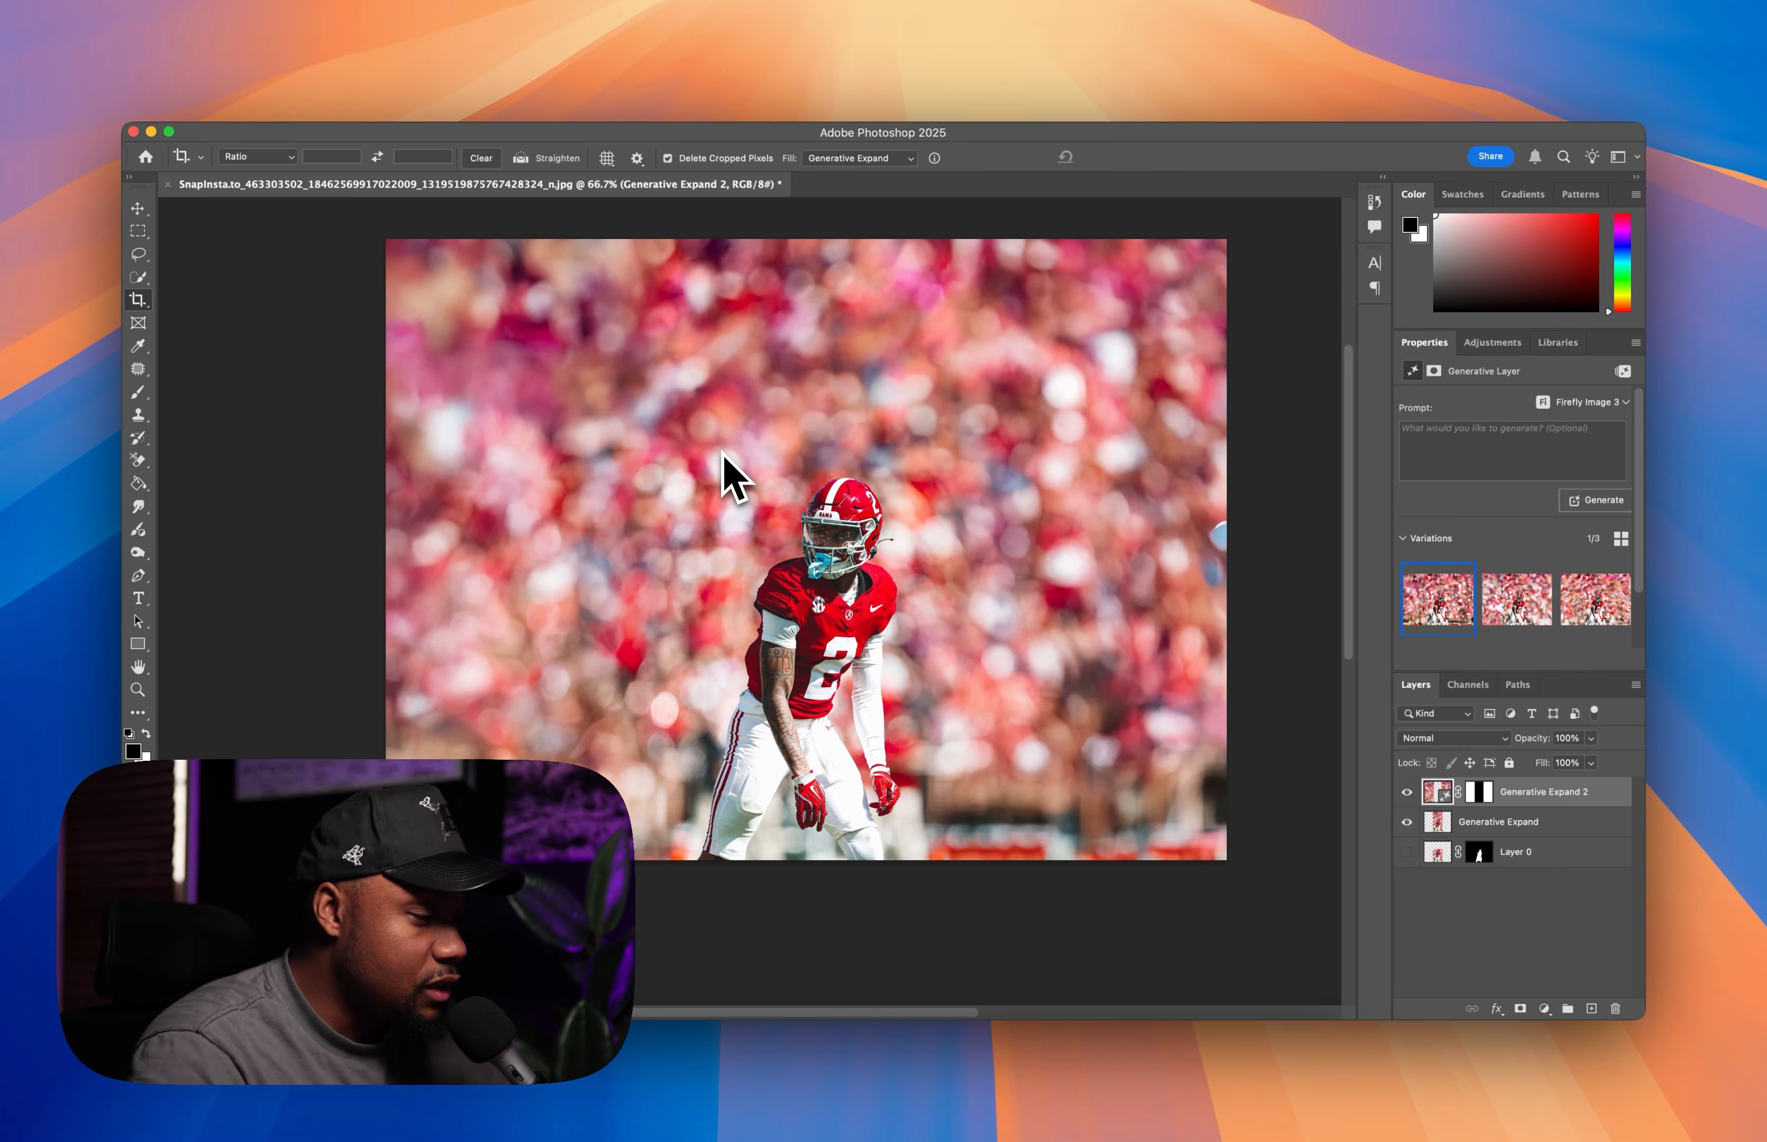
- Merge the Generative Expand and Generative Expand 2 layers into a single layer
key(super+1)
key(super+plus)
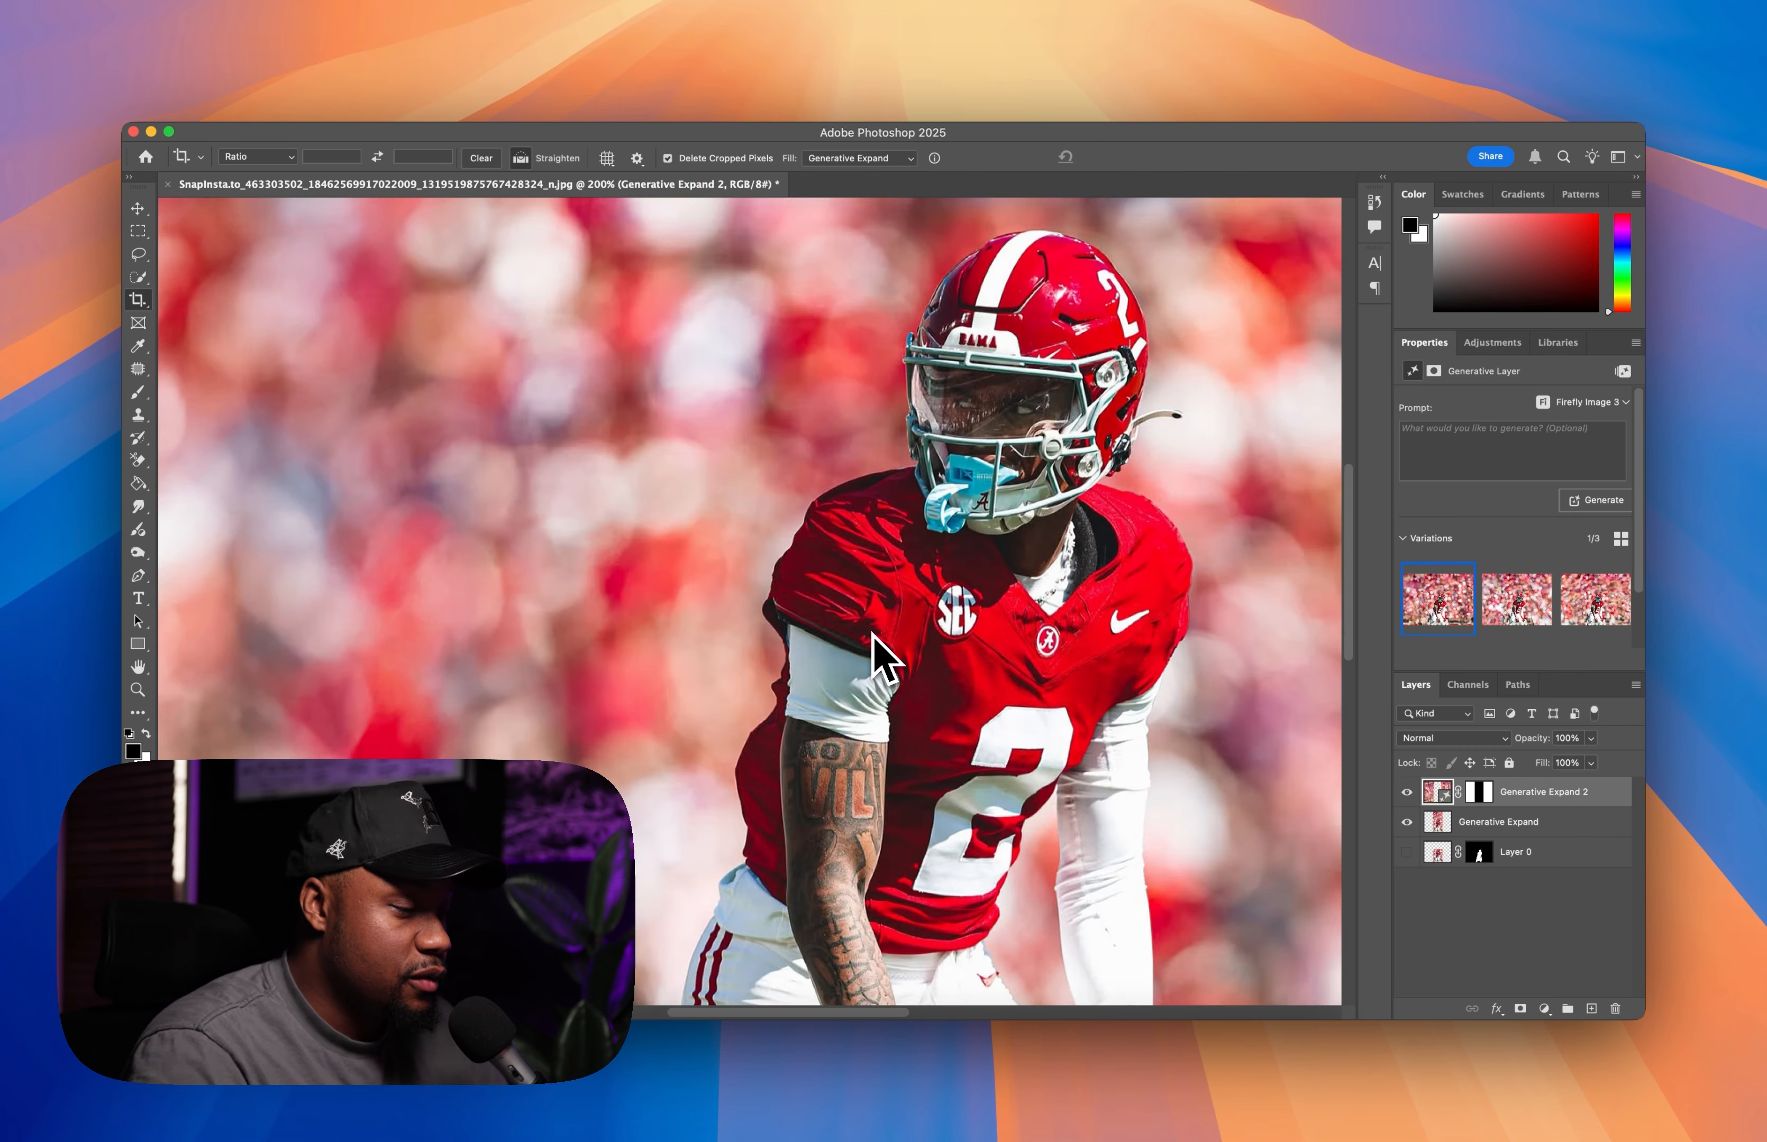
key(super+plus)
scroll(883, 656, right, 5)
shift+click(1529, 822)
right_click(1529, 821)
click(1395, 920)
right_click(1529, 793)
click(1377, 943)
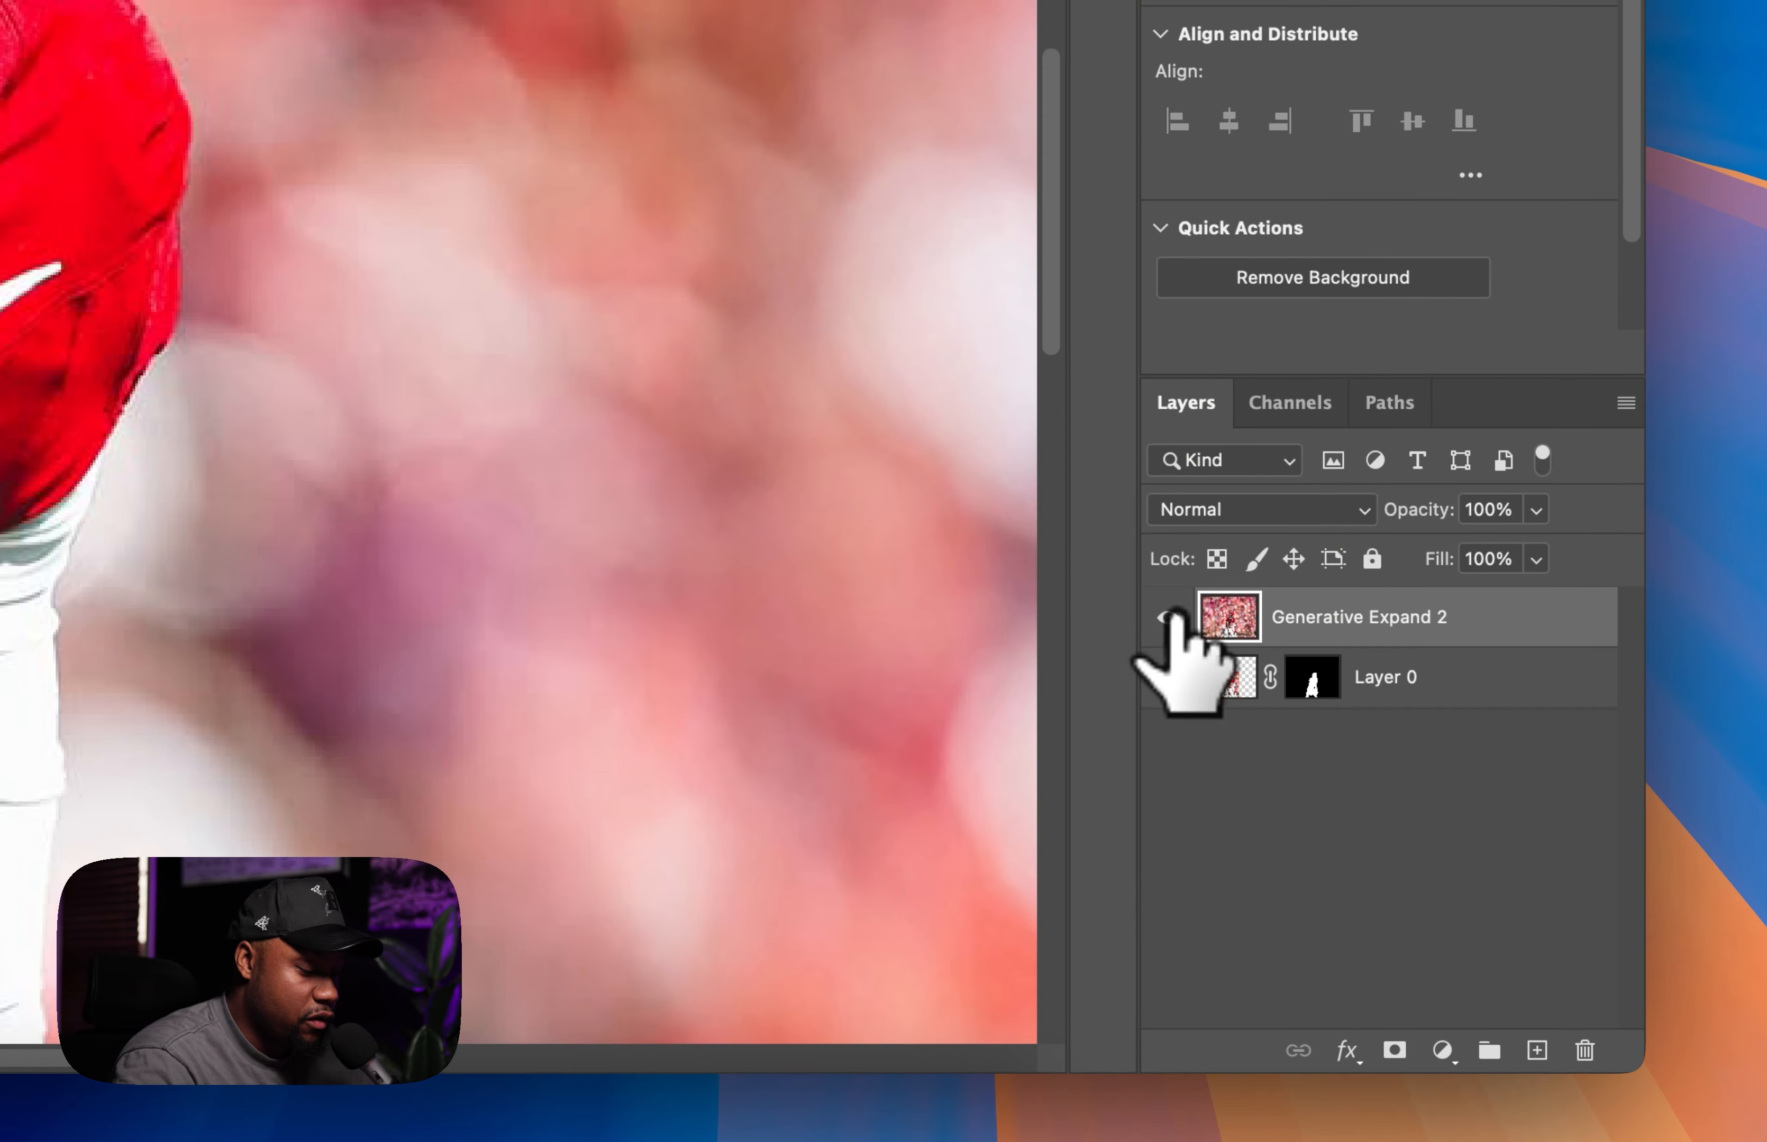
- Hide the merged Generative Expand 2 layer, delete the layer mask from Layer 0, and show Generative Expand 2 again
key(super+minus)
key(super+minus)
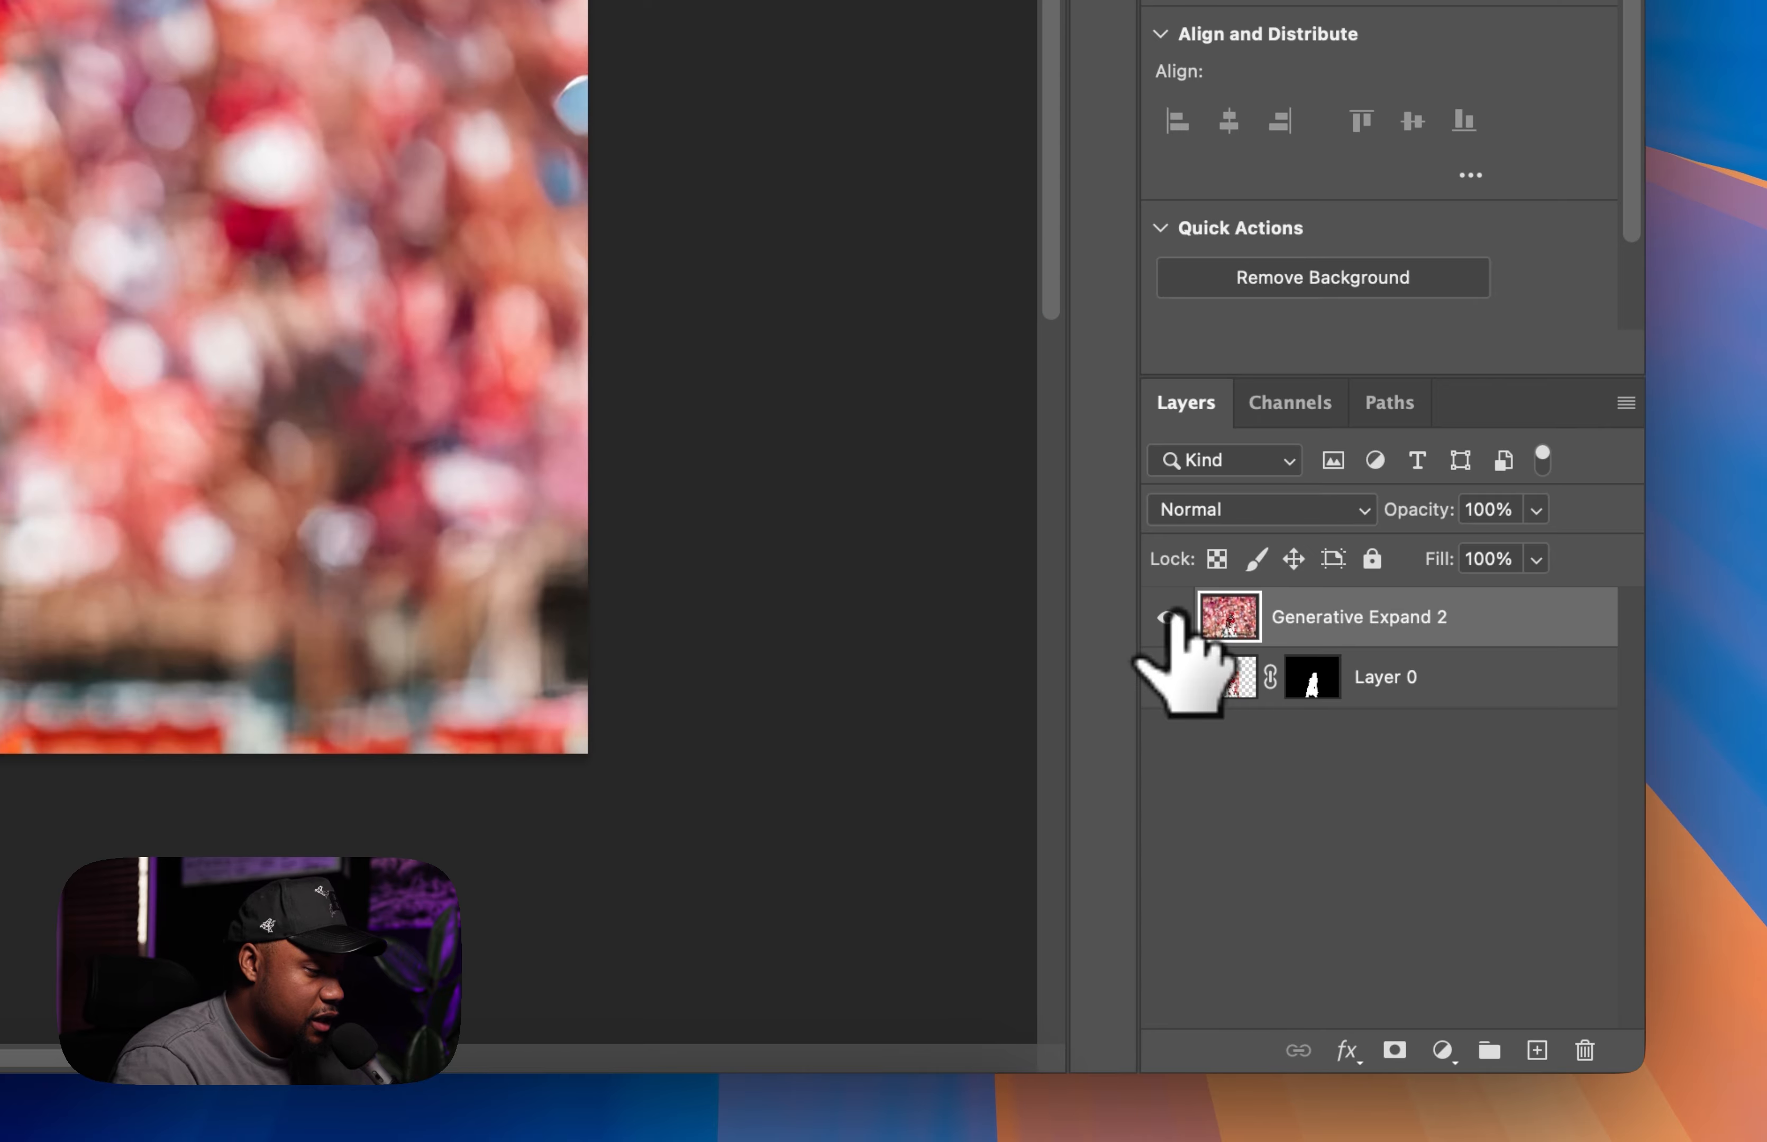
click(1167, 617)
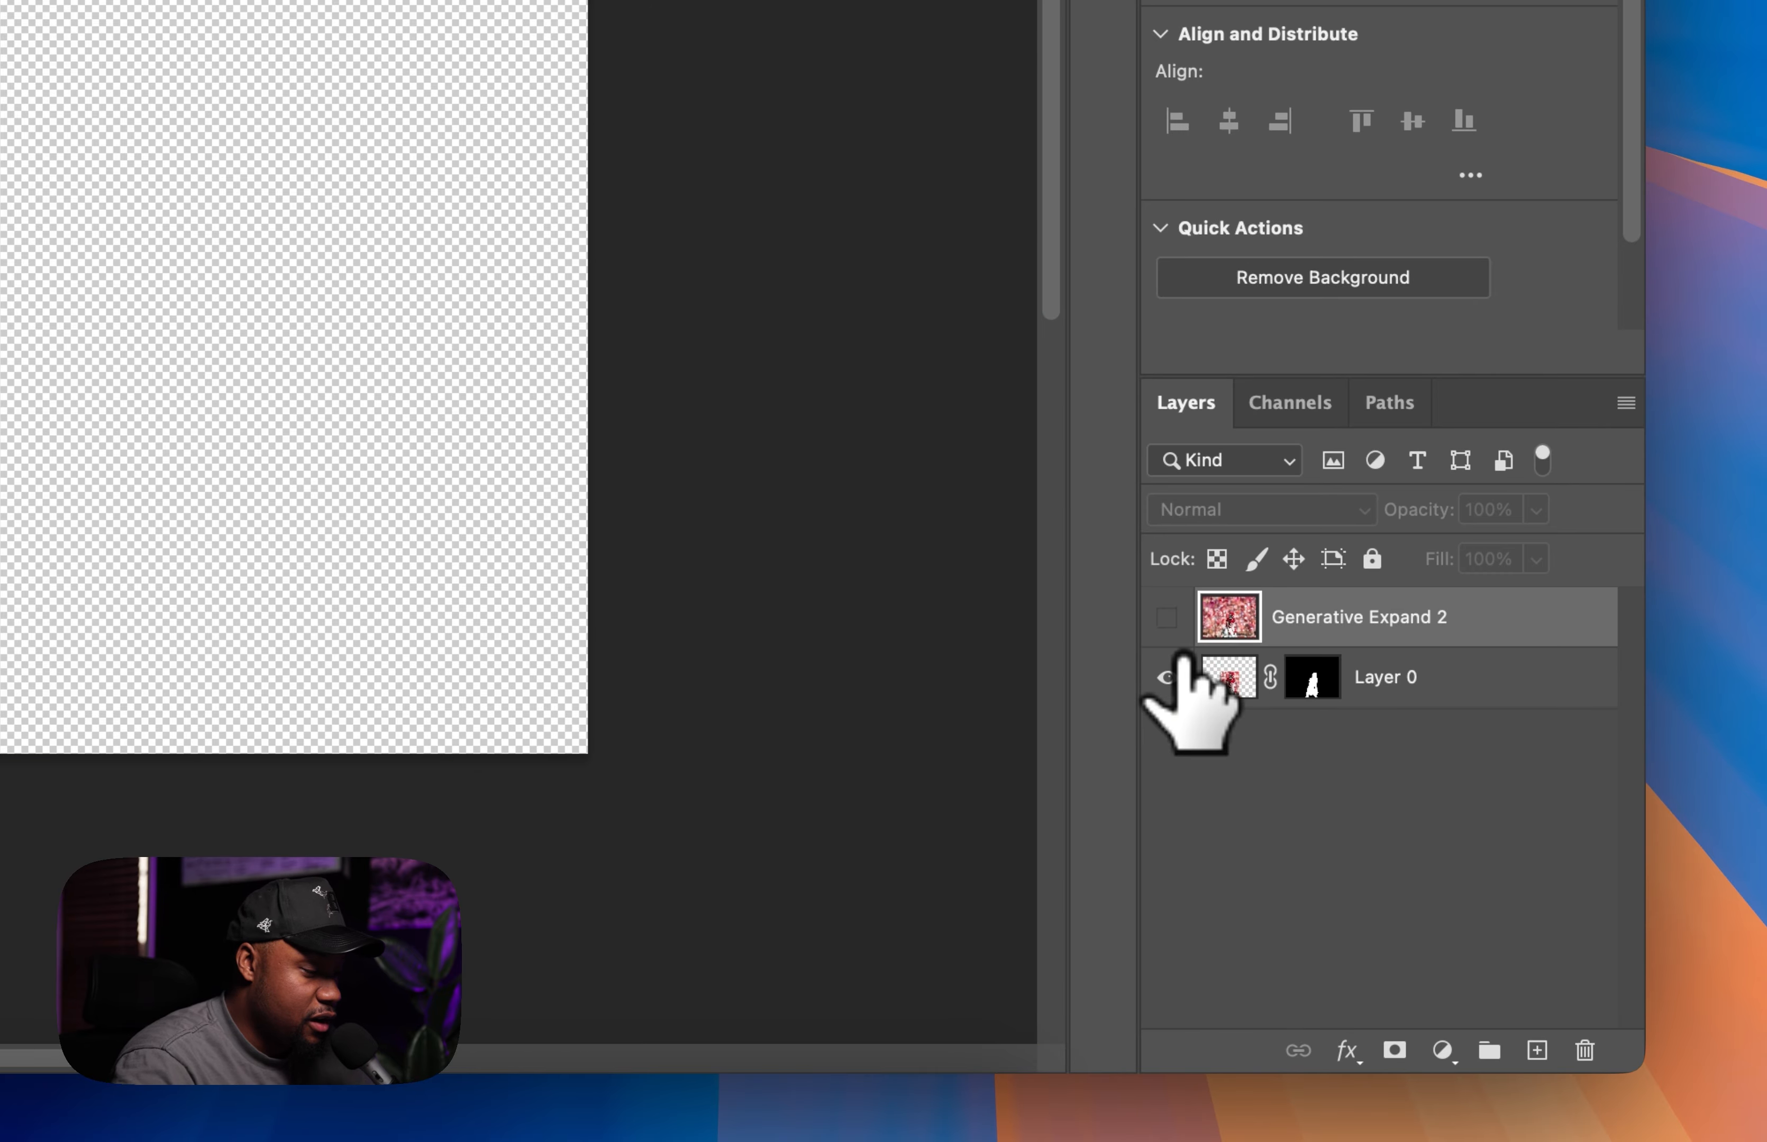
right_click(1312, 679)
click(1241, 742)
click(1167, 617)
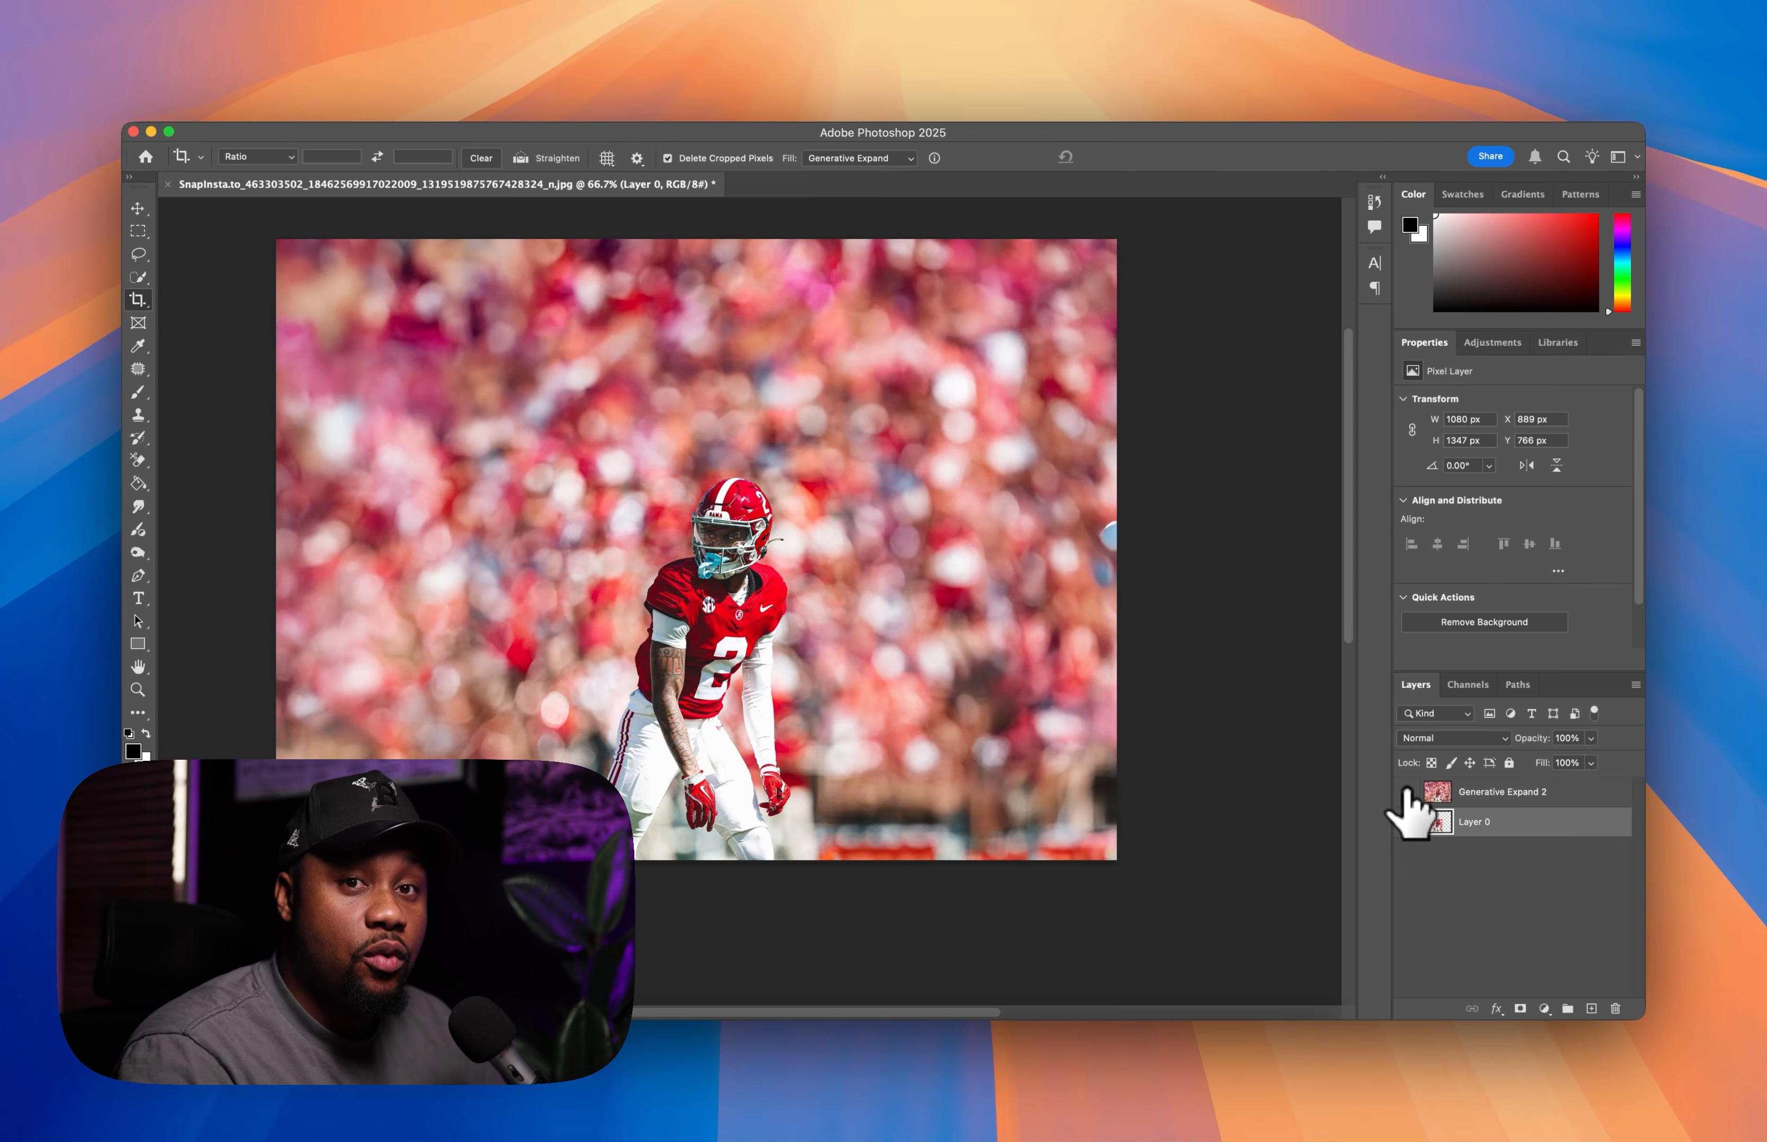
- Select the Generative Expand 2 layer and examine the player's helmet and jersey up close at 400%
click(1501, 792)
key(super+plus)
key(super+plus)
key(super+plus)
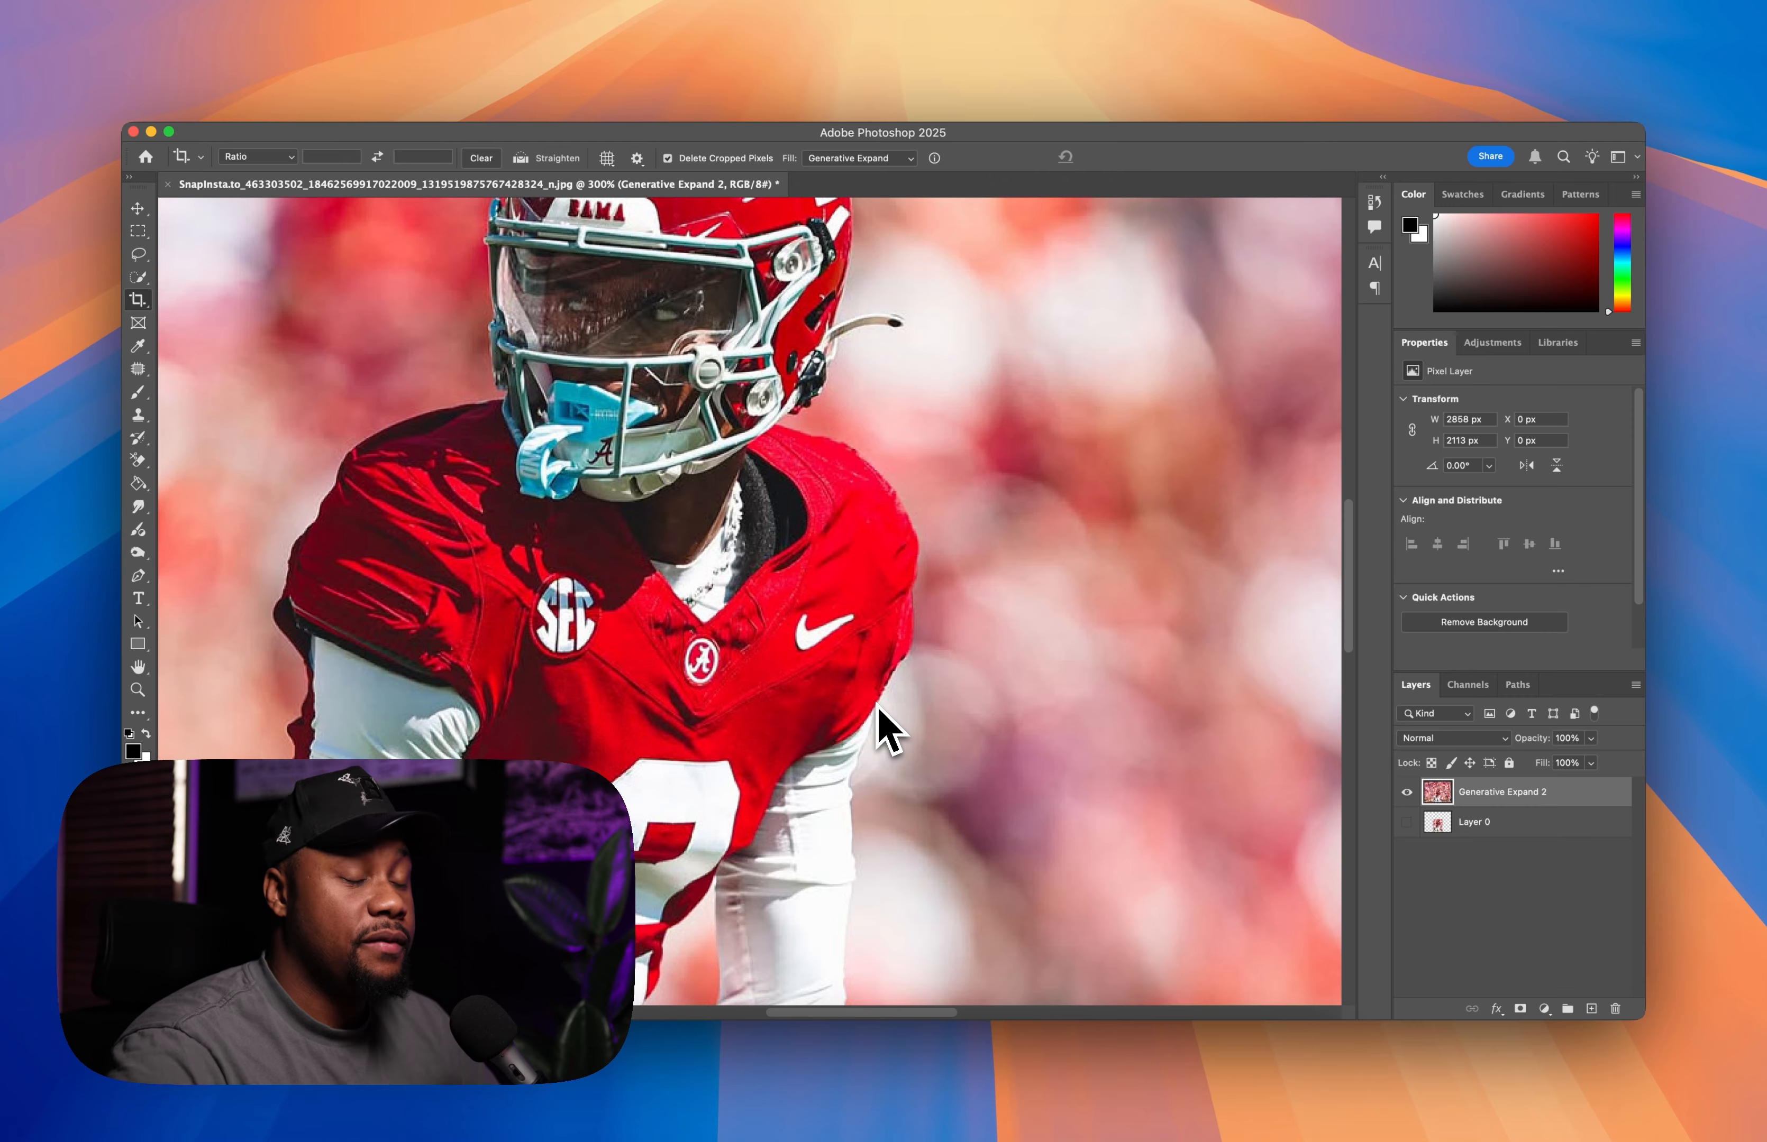
key(super+plus)
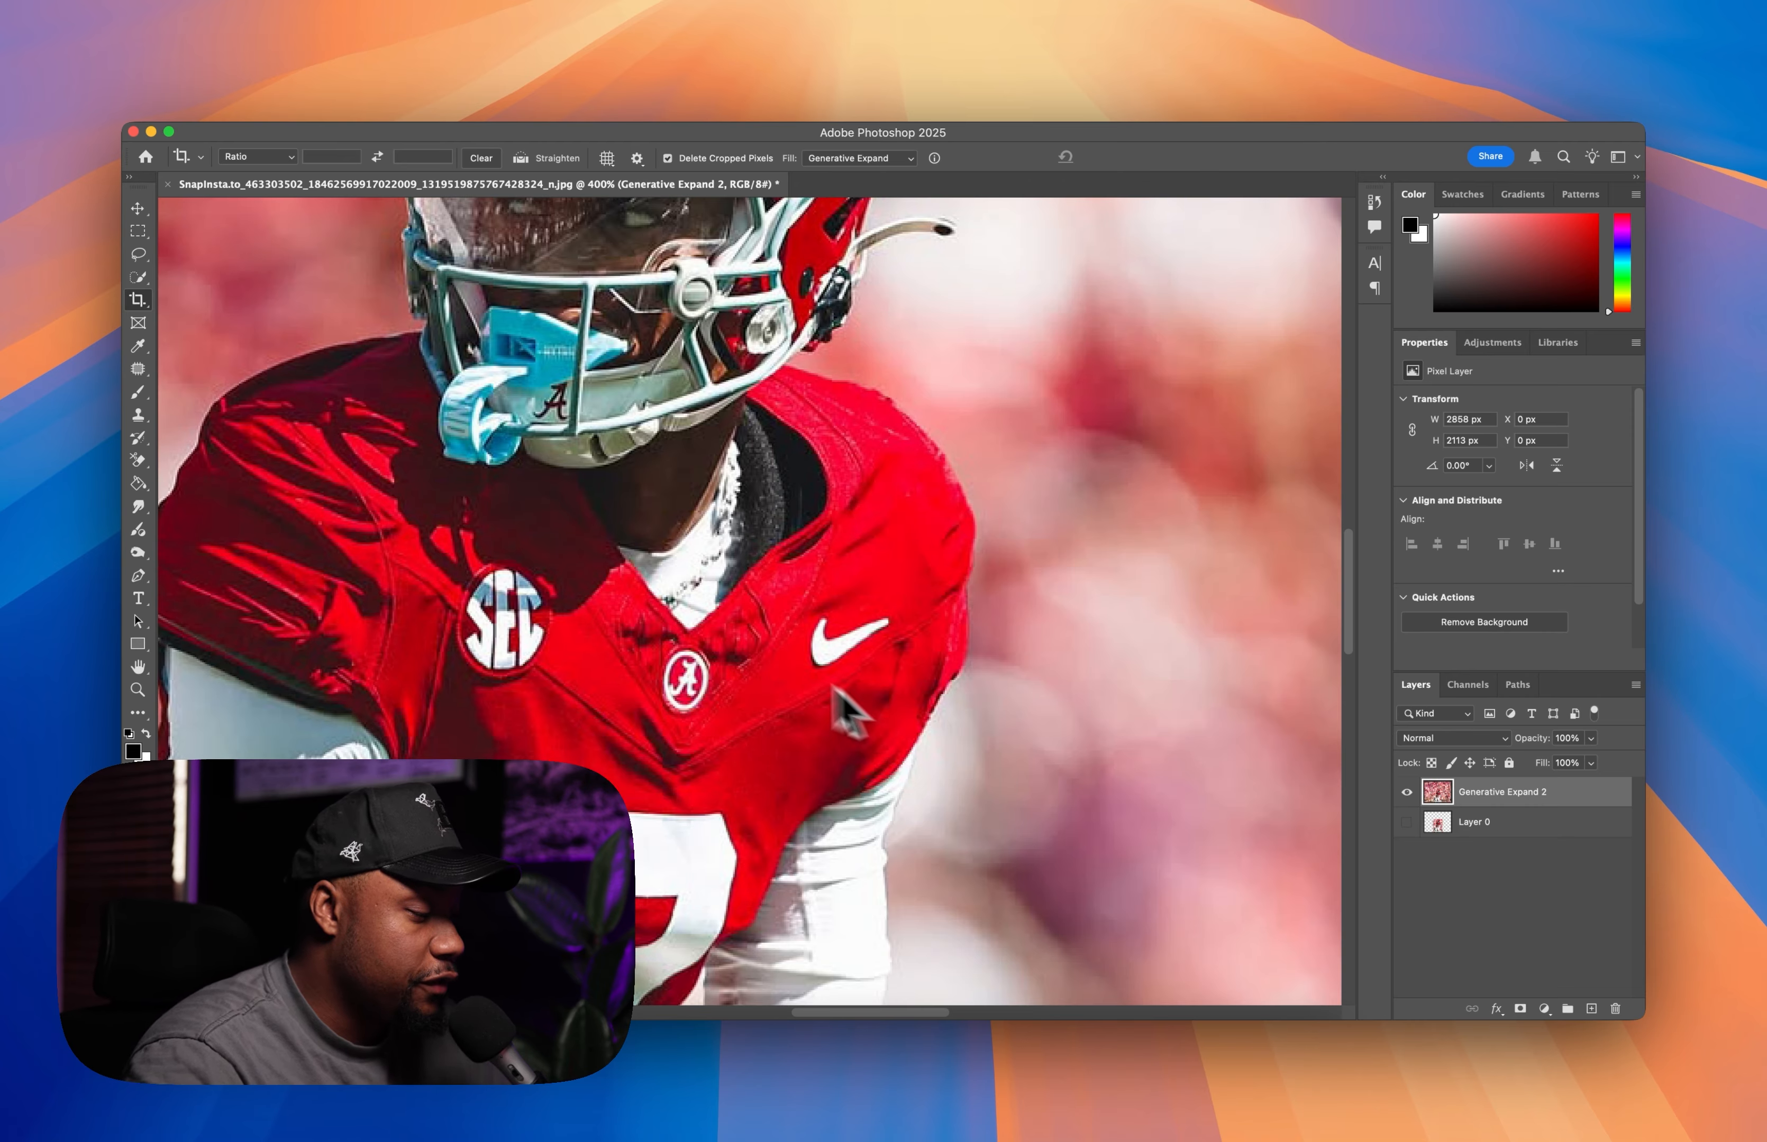
scroll(742, 682, up, 5)
scroll(657, 627, down, 2)
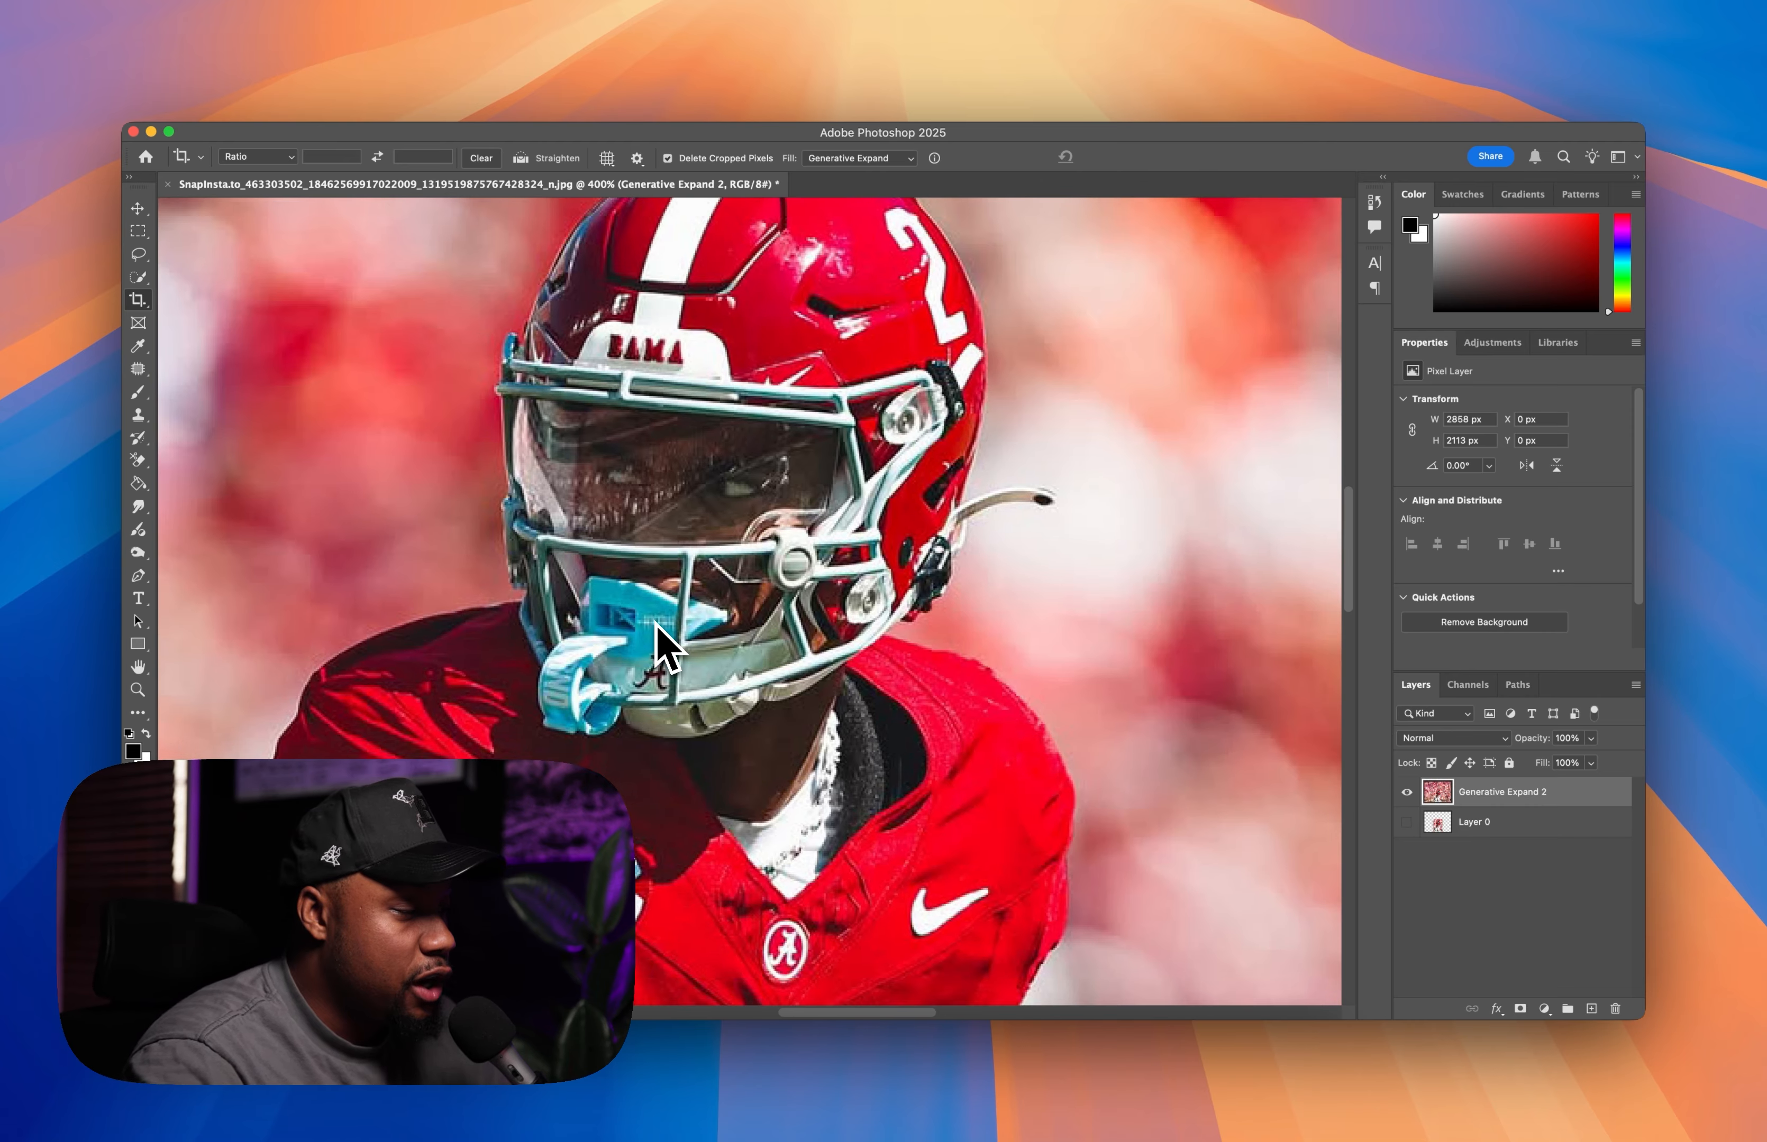
scroll(657, 627, down, 2)
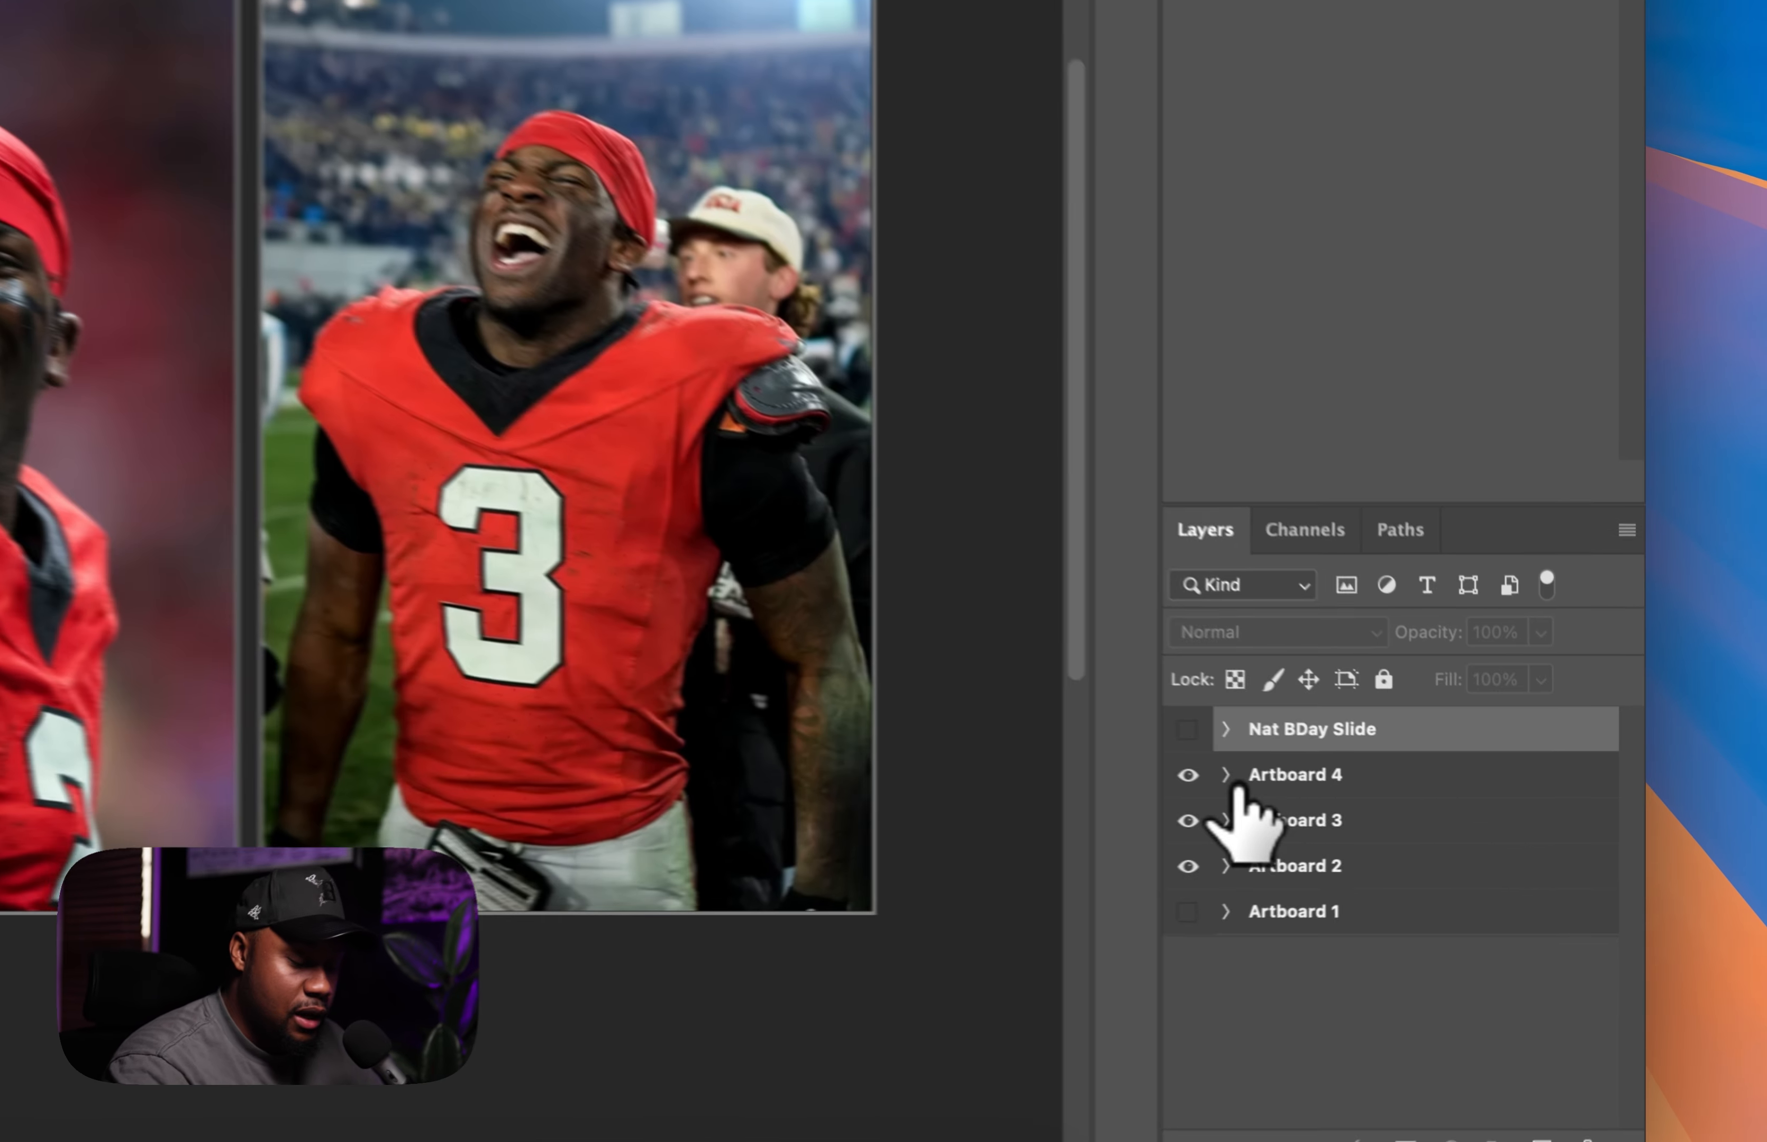
- Open Artboard 4's upper Generative Expand smart object, compare it with the generated layer hidden and shown, and close it without saving
click(1225, 775)
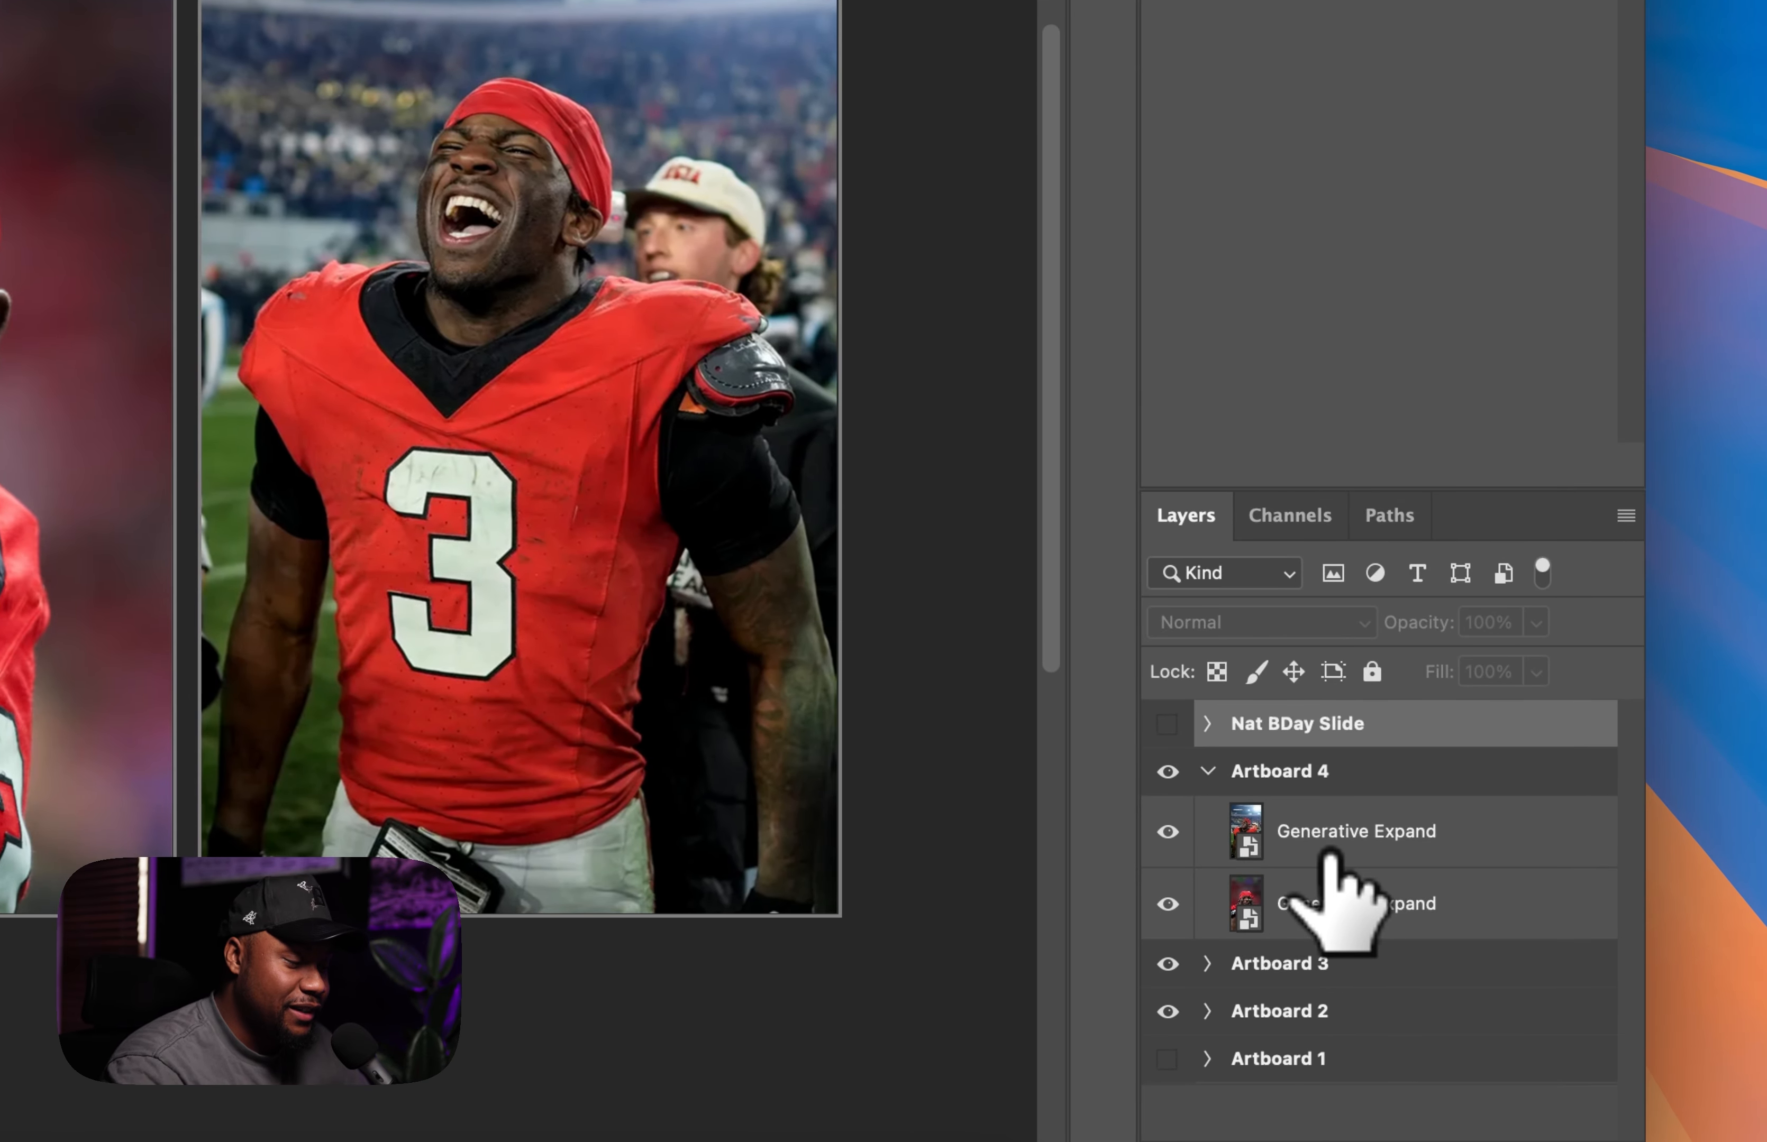
double_click(1246, 830)
click(1406, 795)
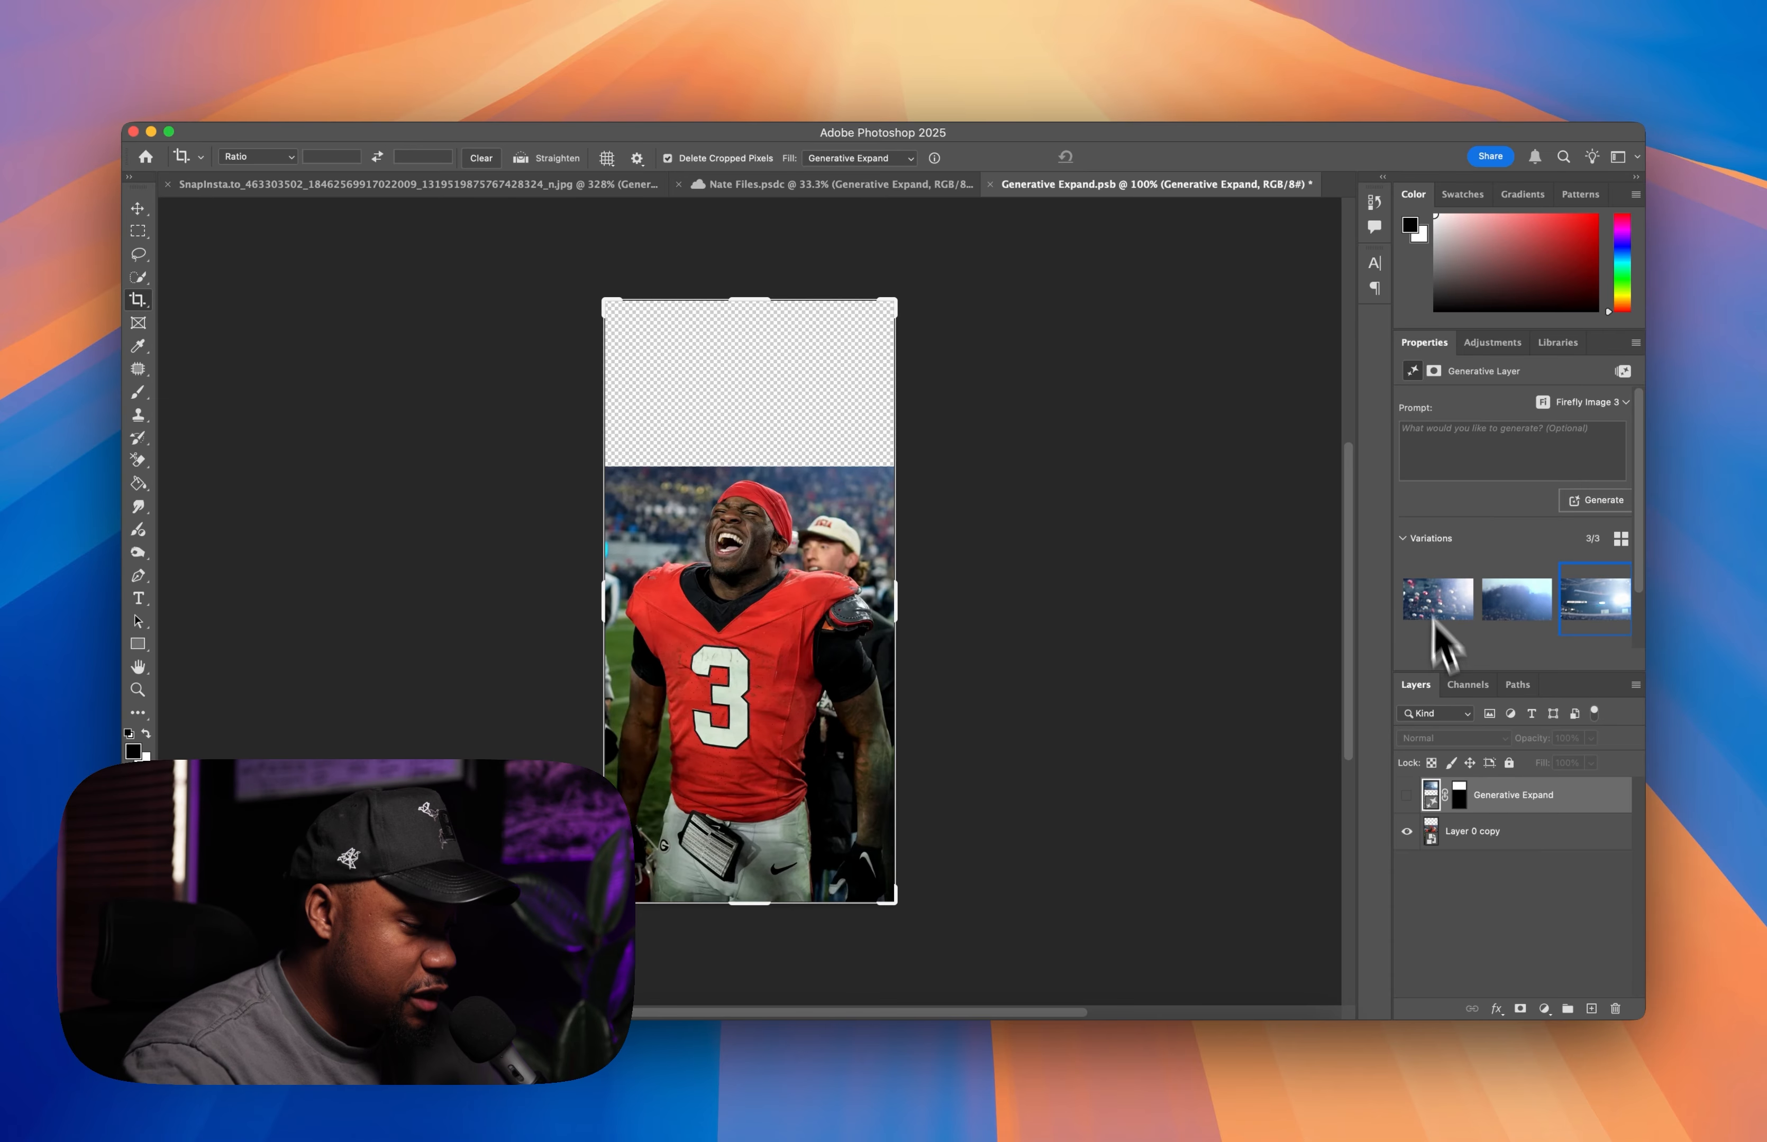
click(1406, 794)
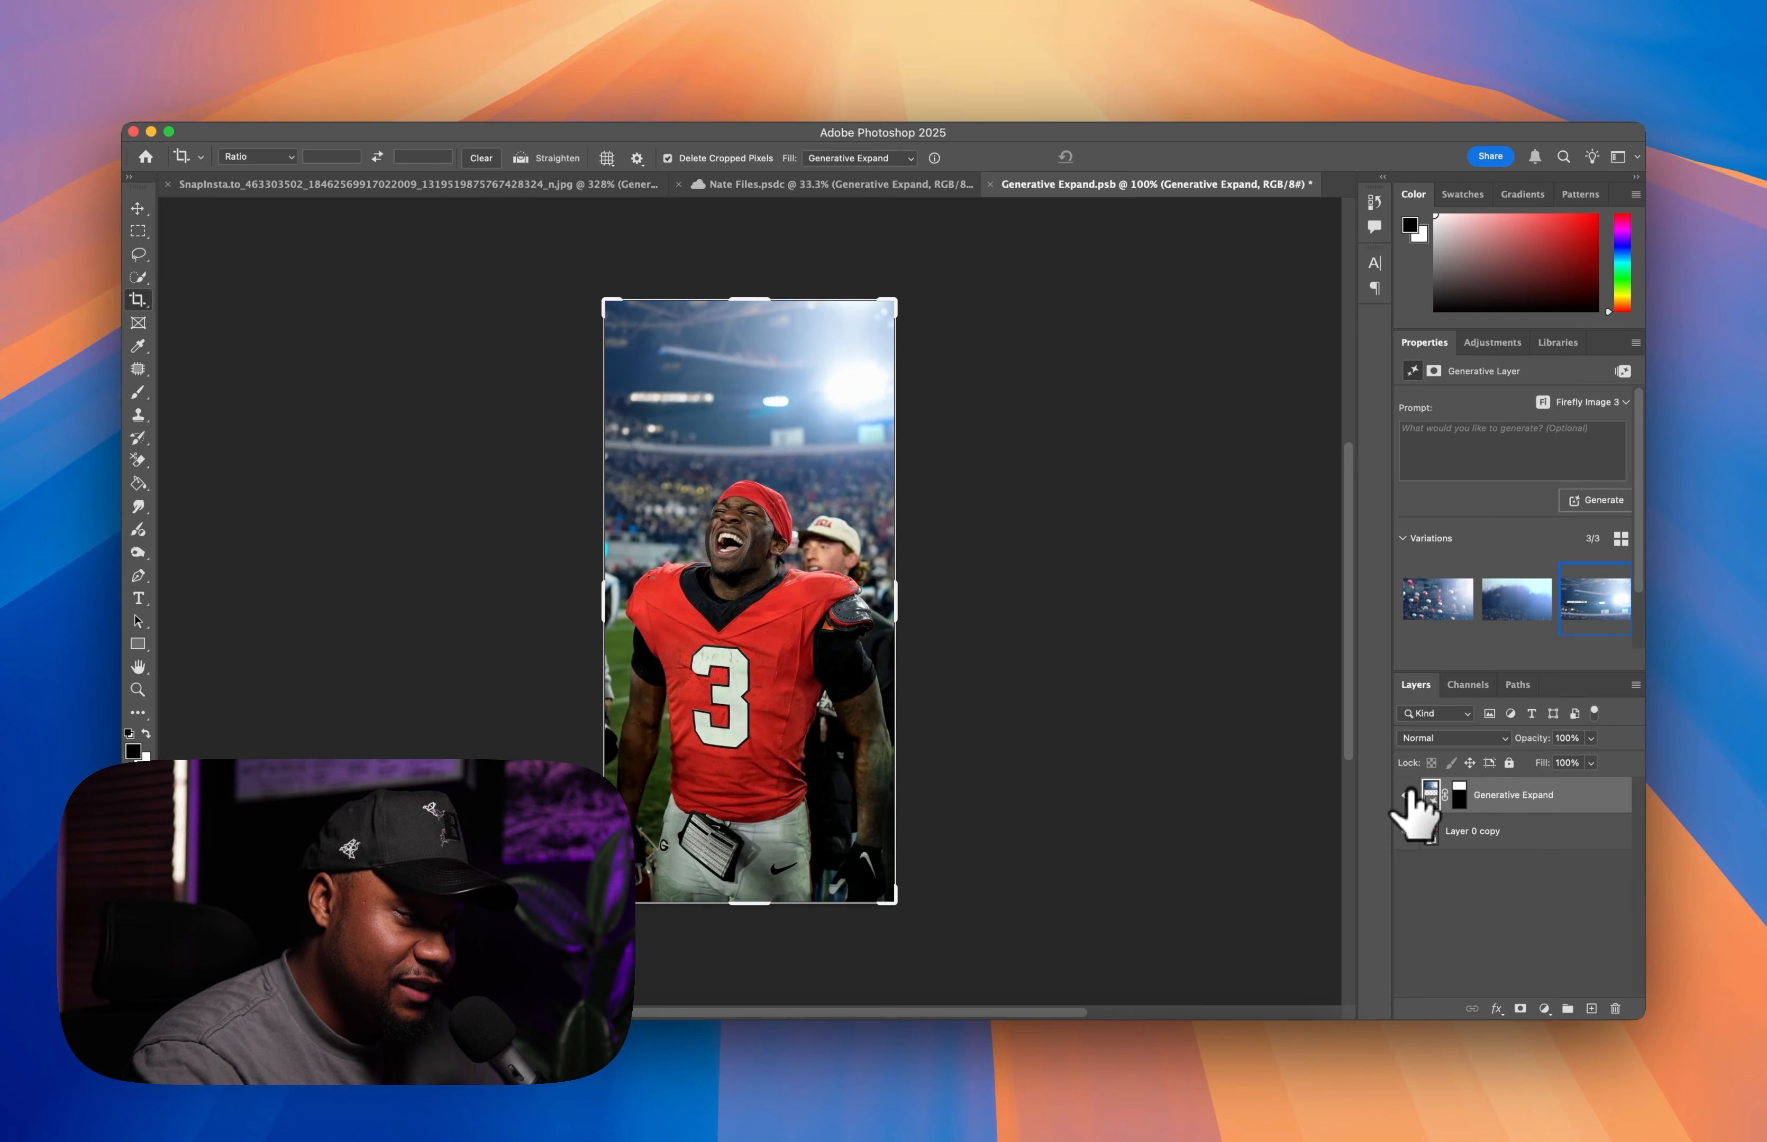
click(989, 184)
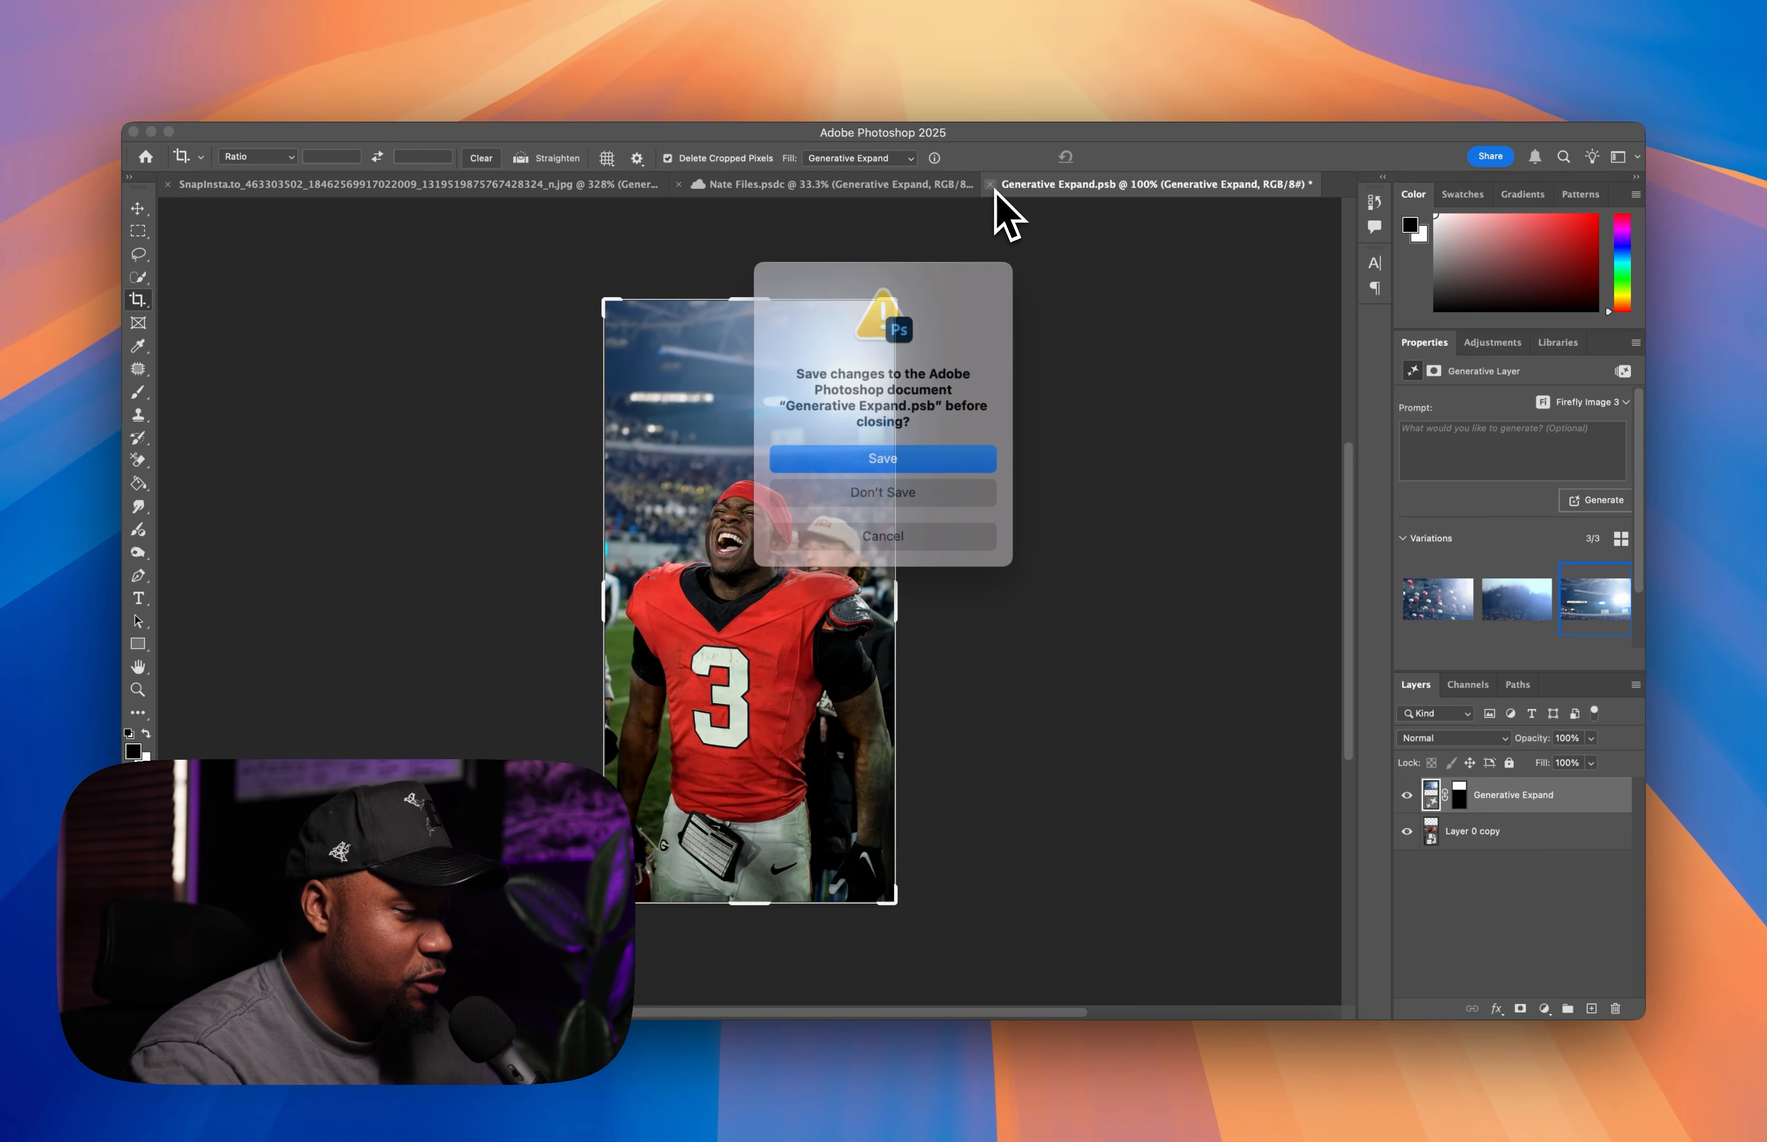
click(882, 484)
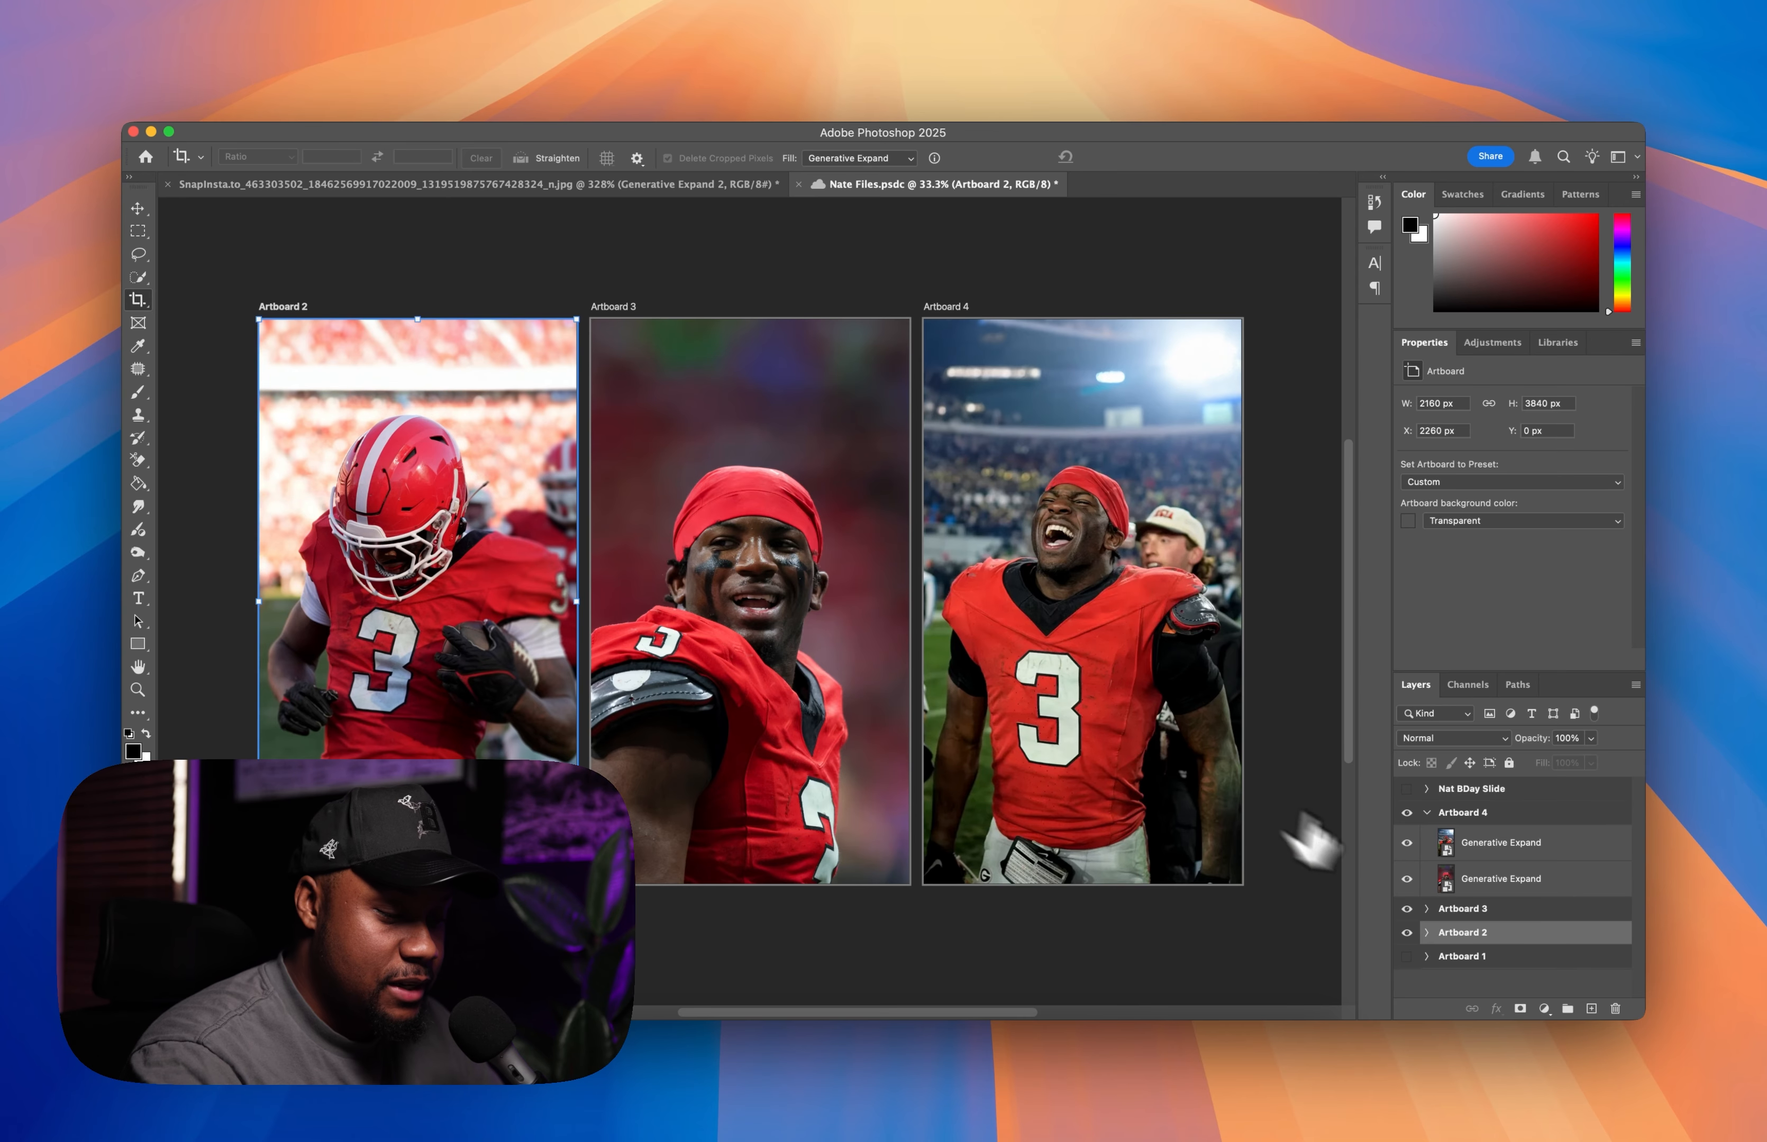
click(1426, 814)
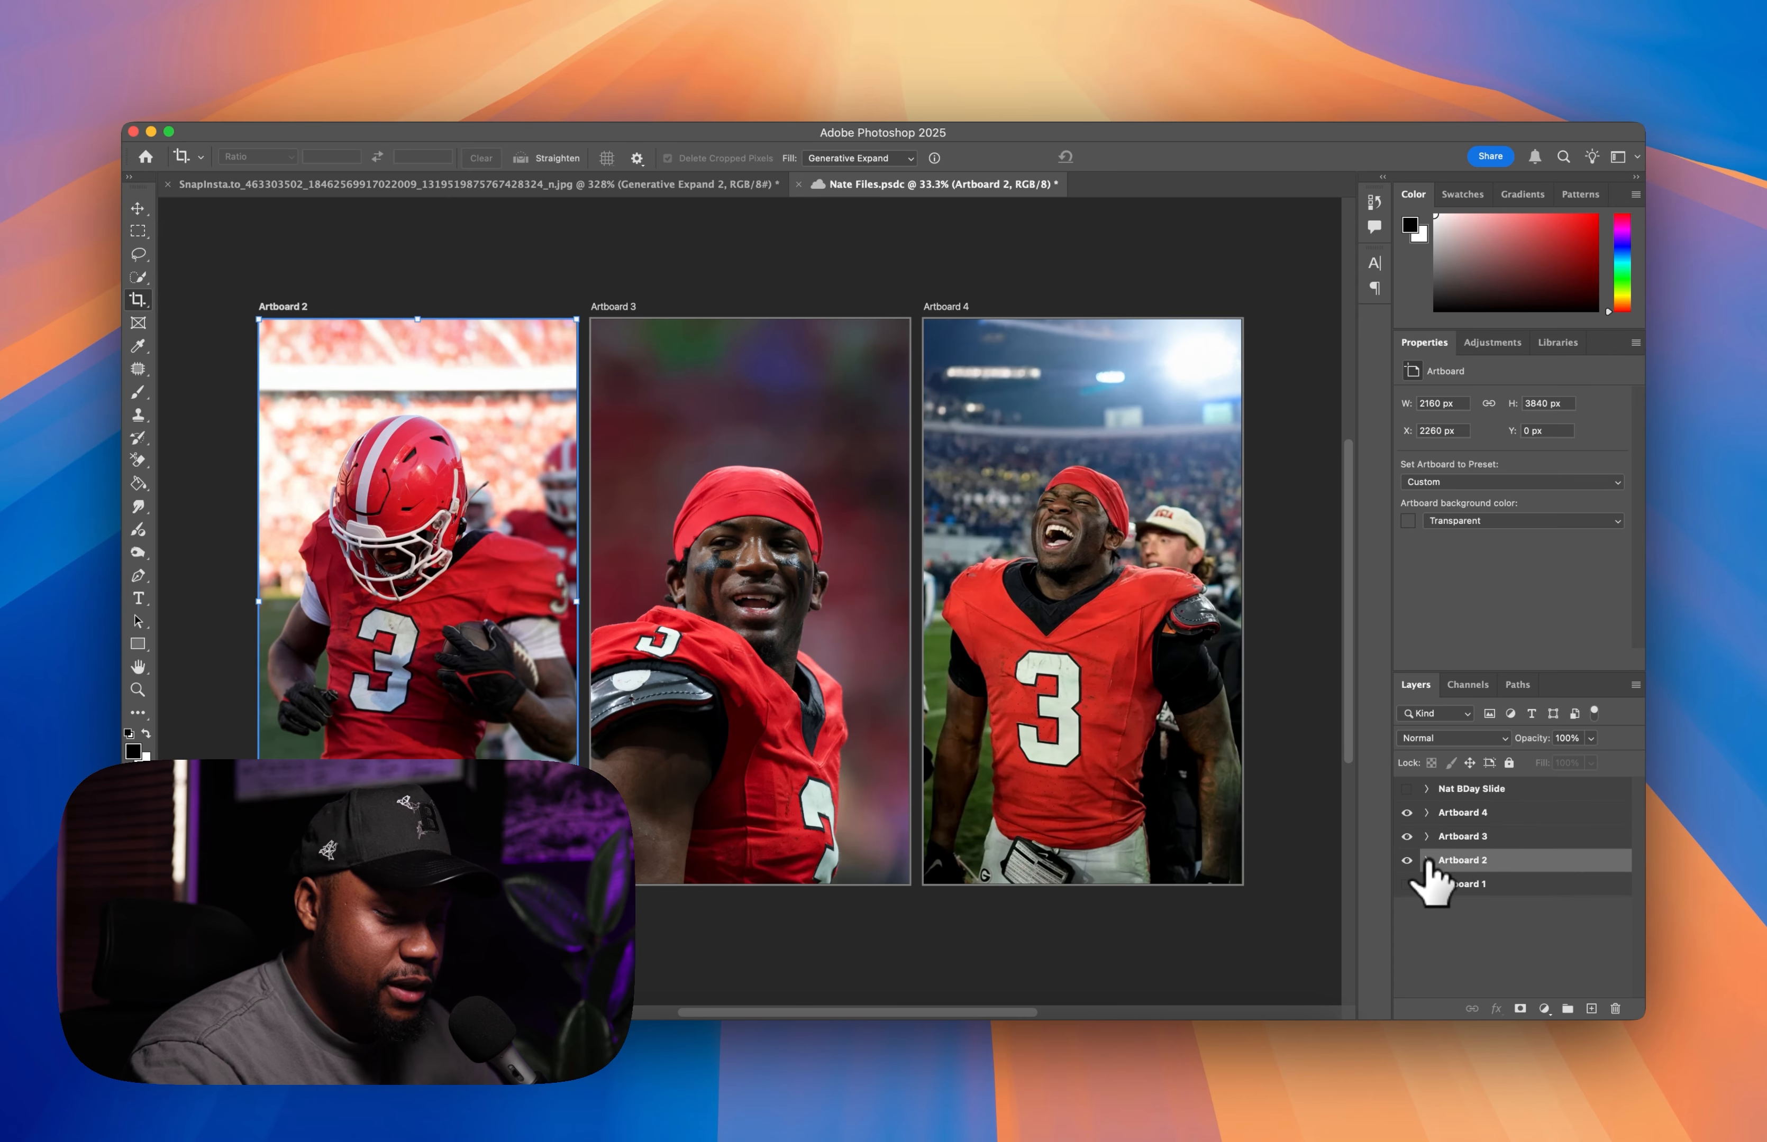
- Open Artboard 3's lower Generative Expand smart object, compare it with and without the generated background, and close it without saving
click(1426, 837)
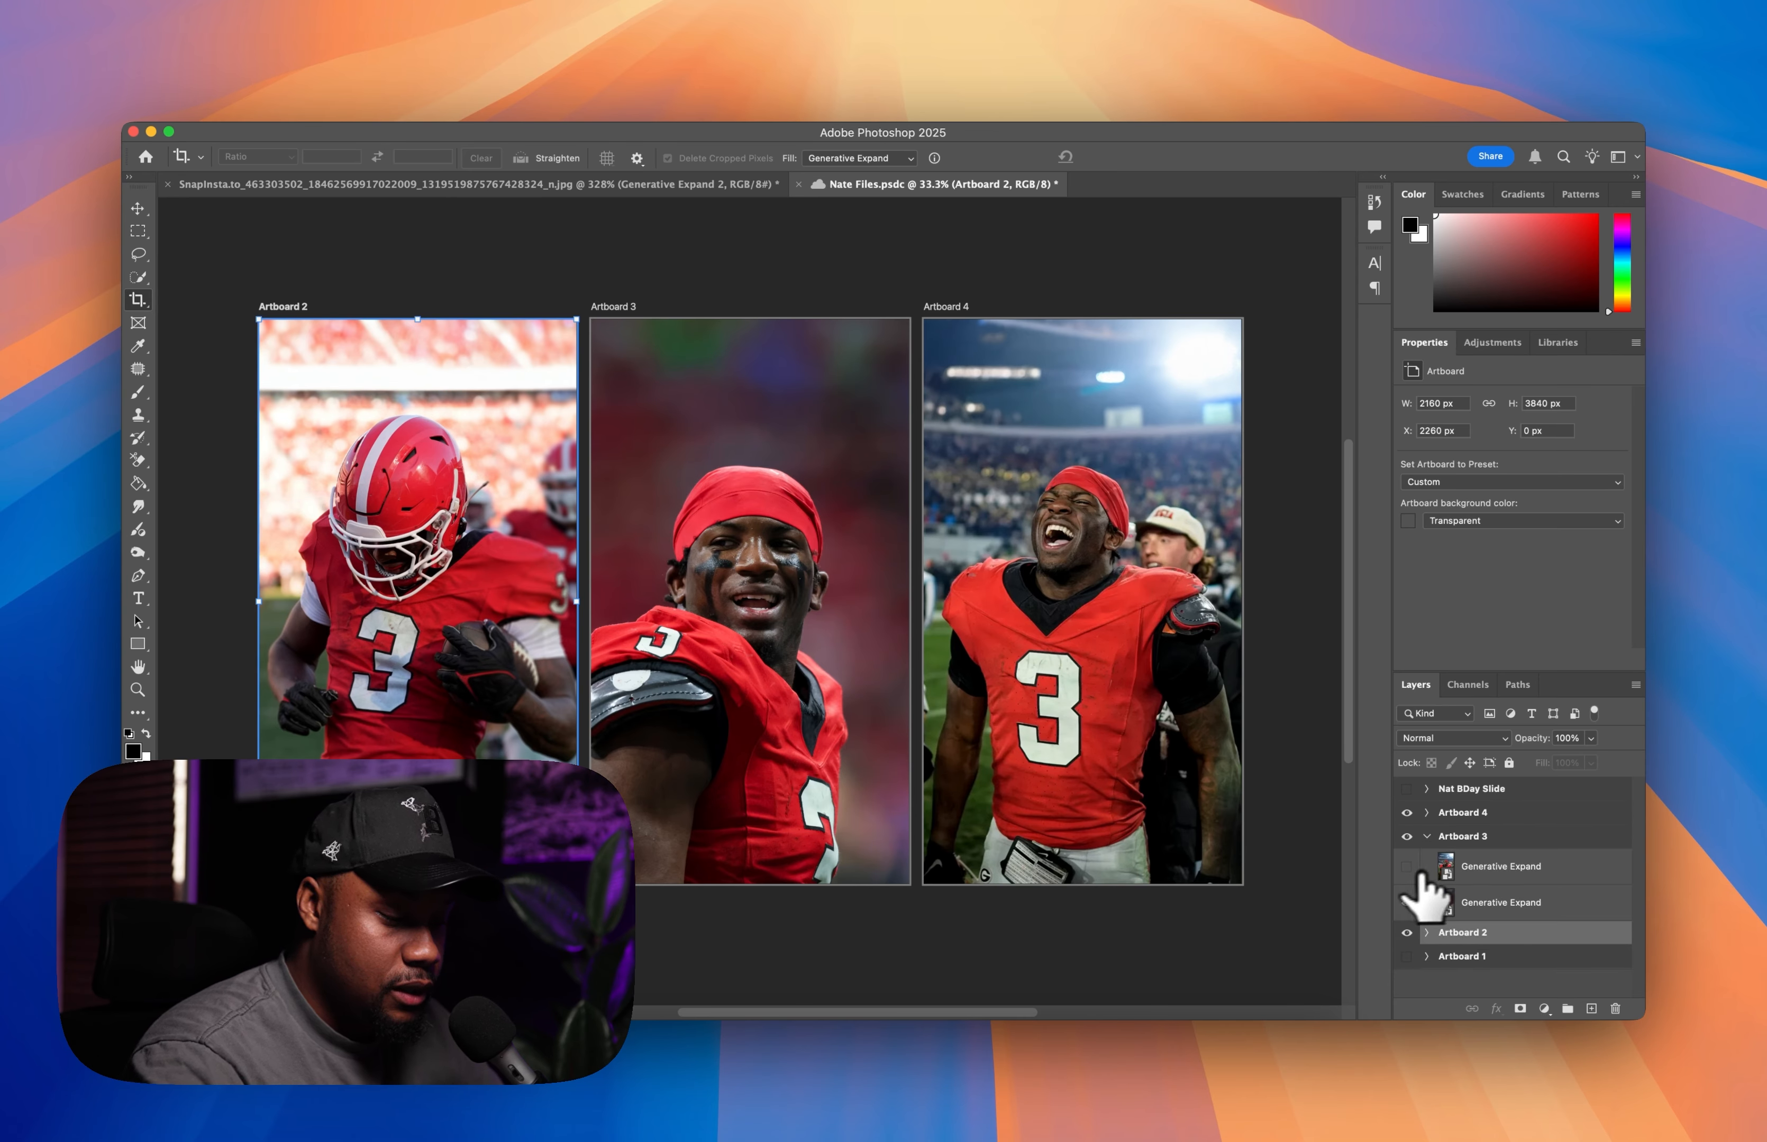
double_click(1444, 906)
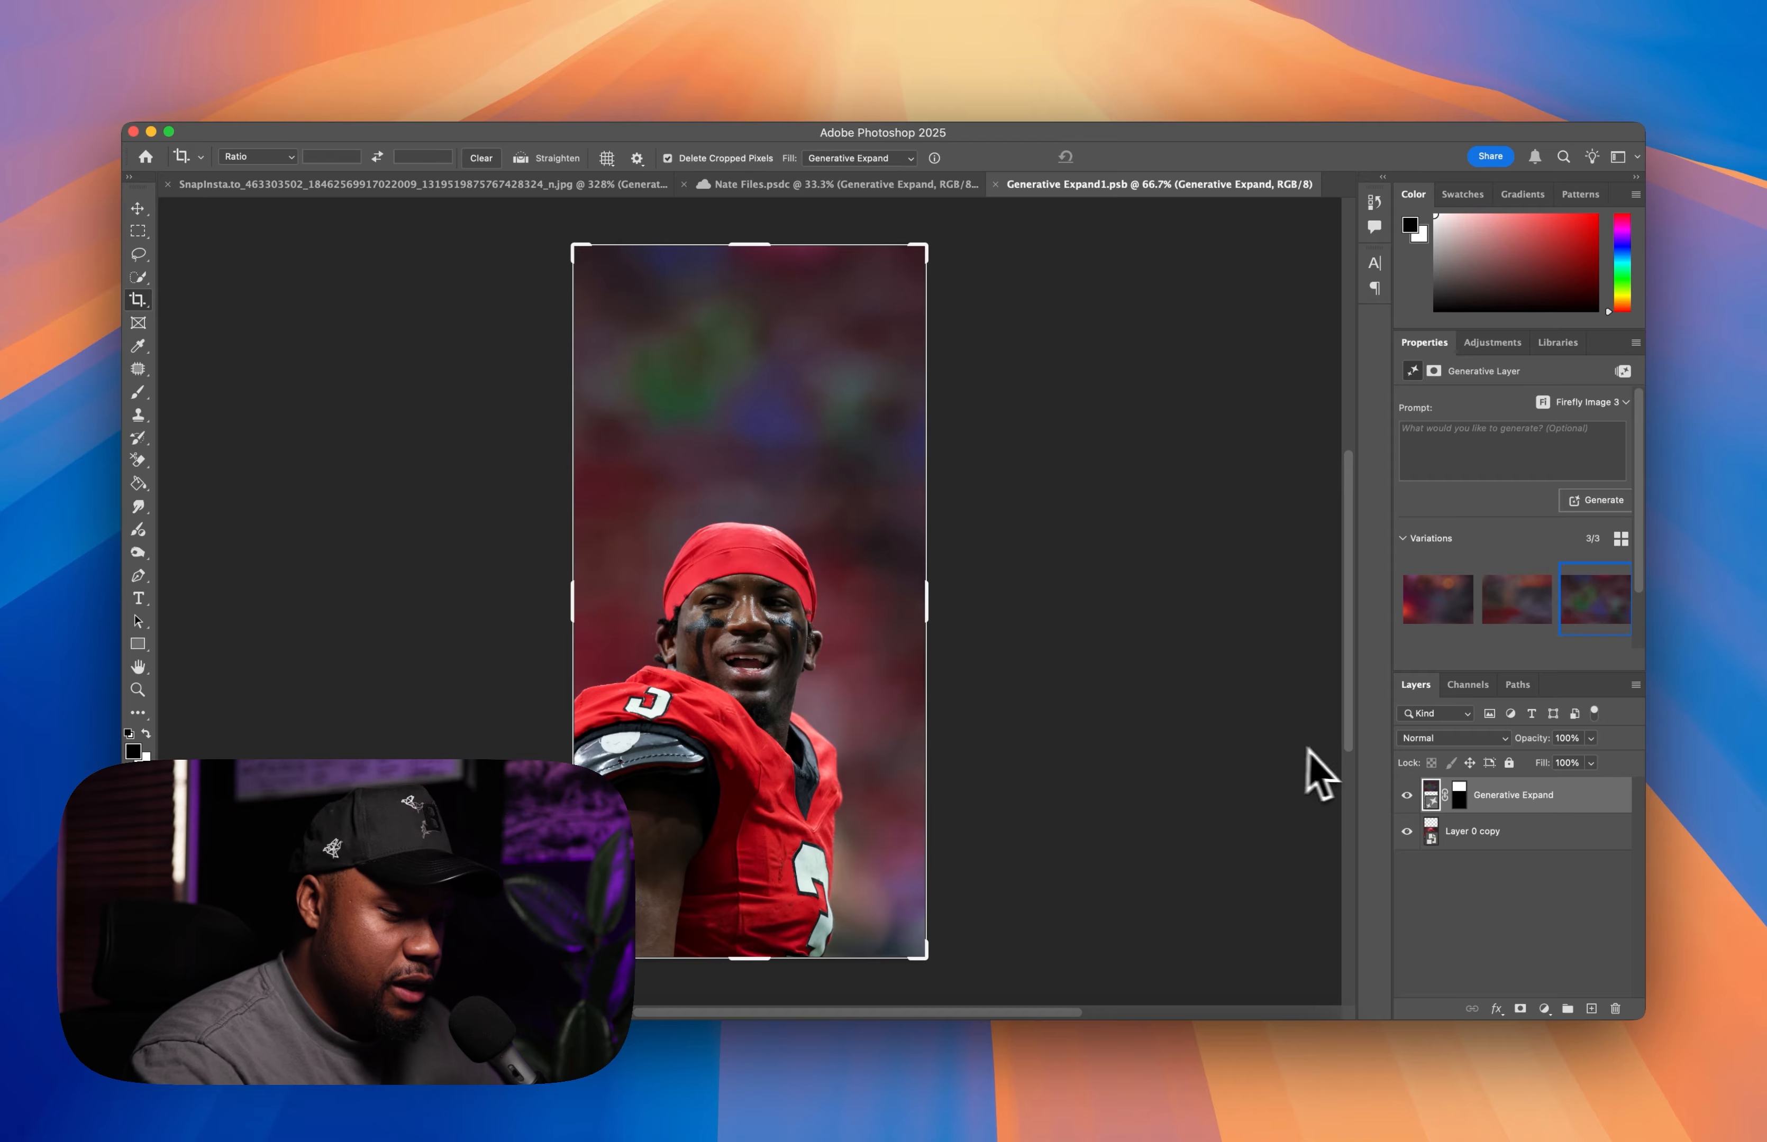
click(1406, 795)
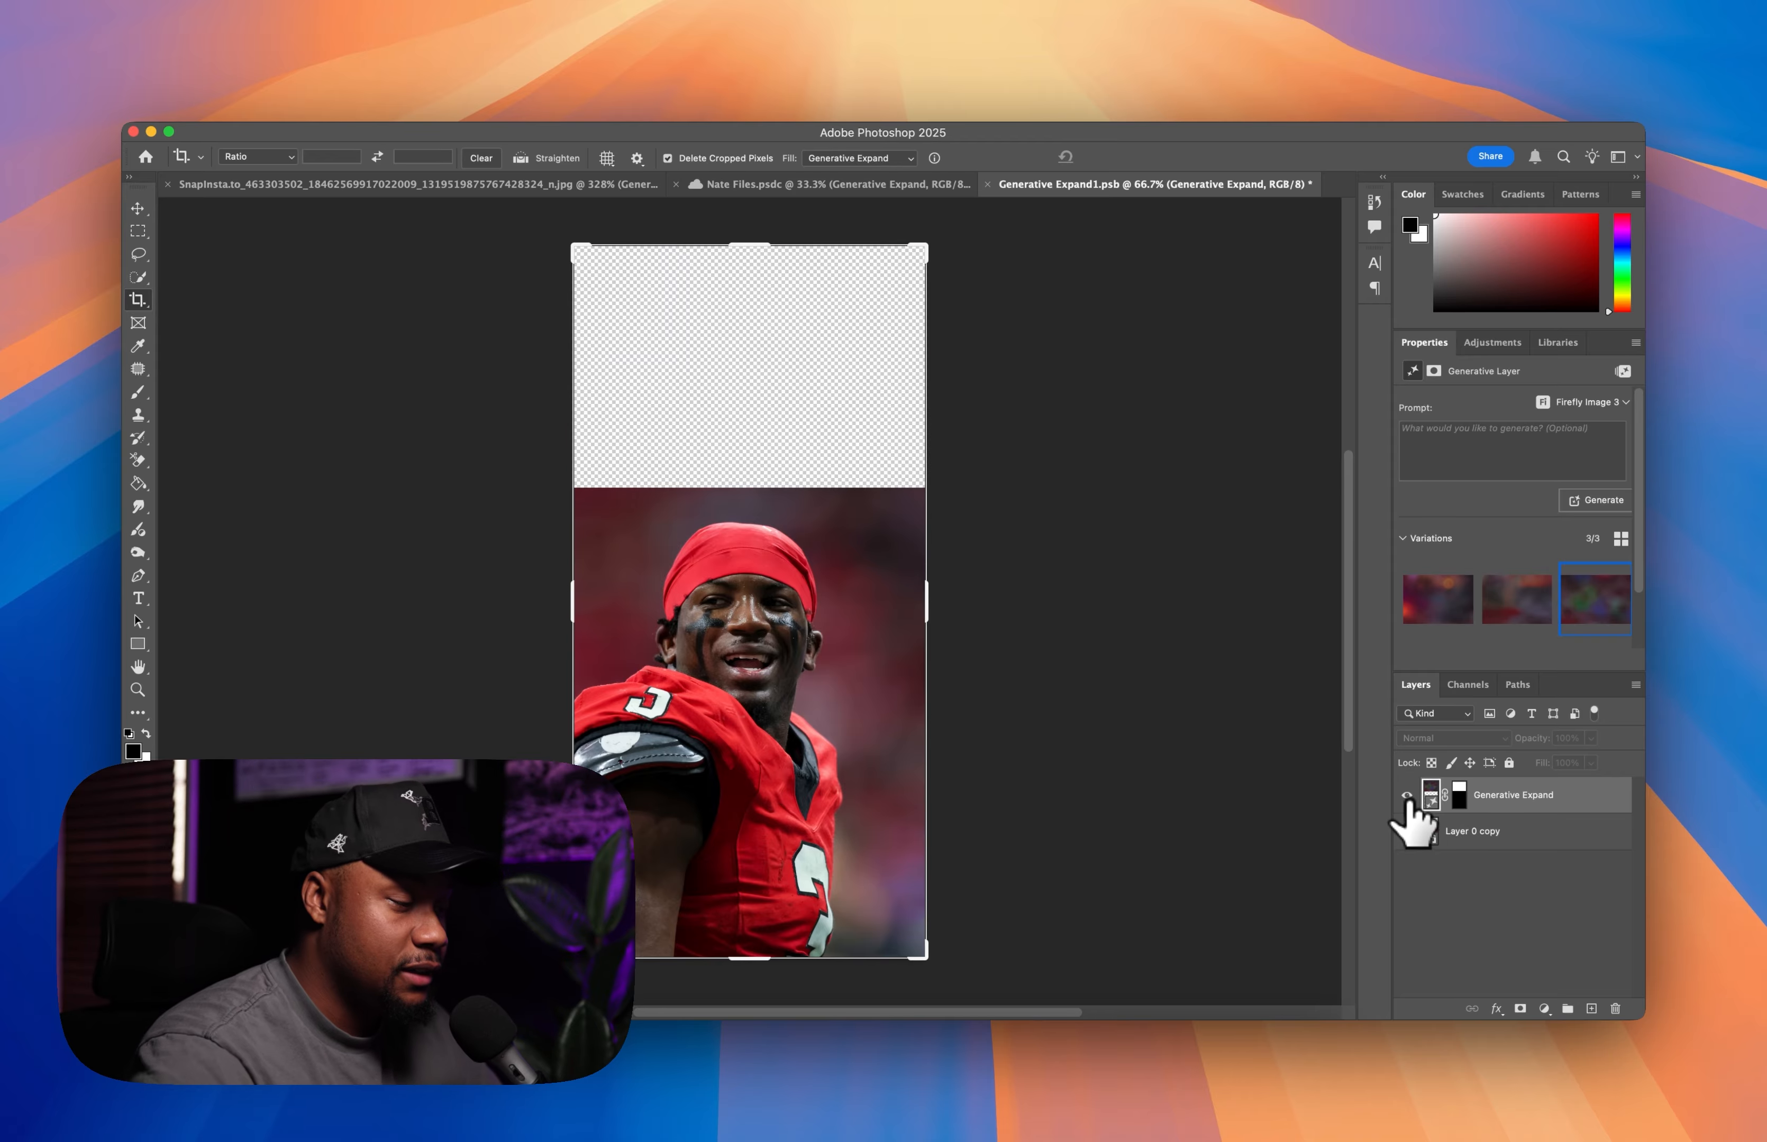
click(1406, 795)
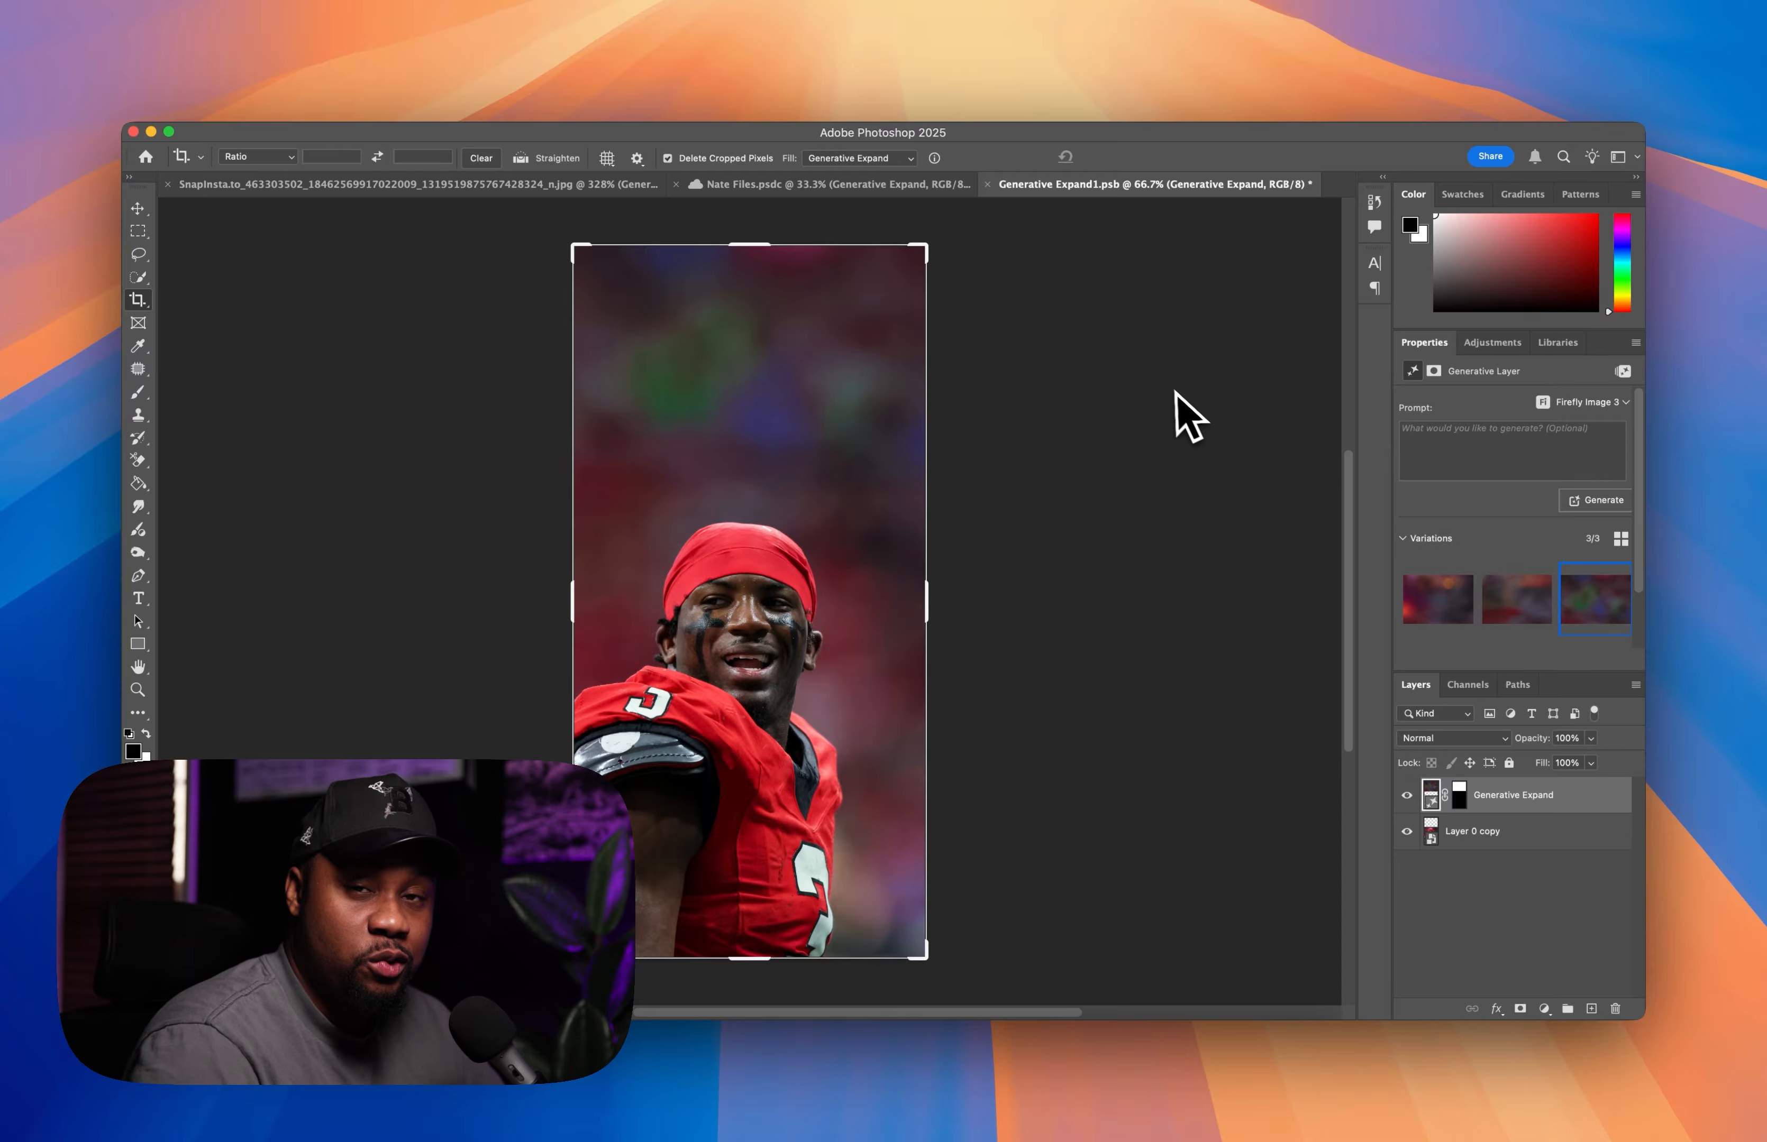
click(987, 184)
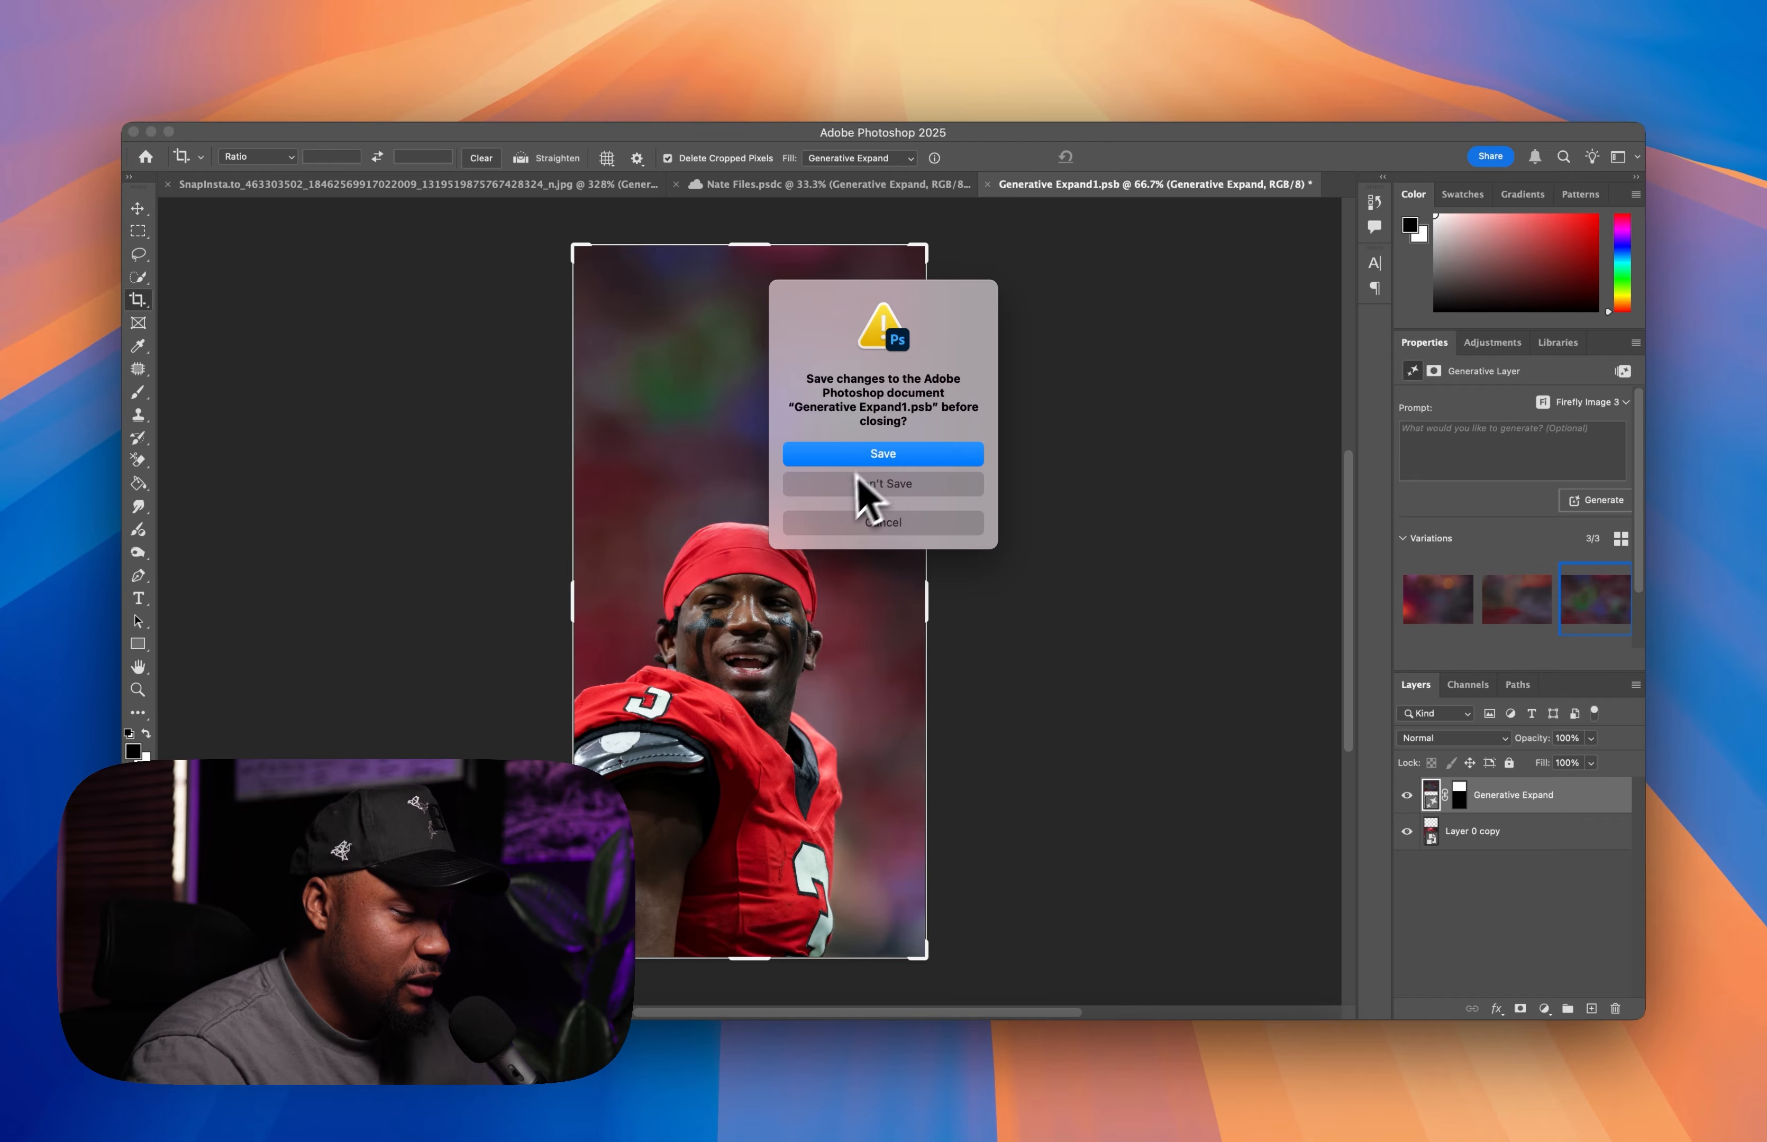
click(850, 503)
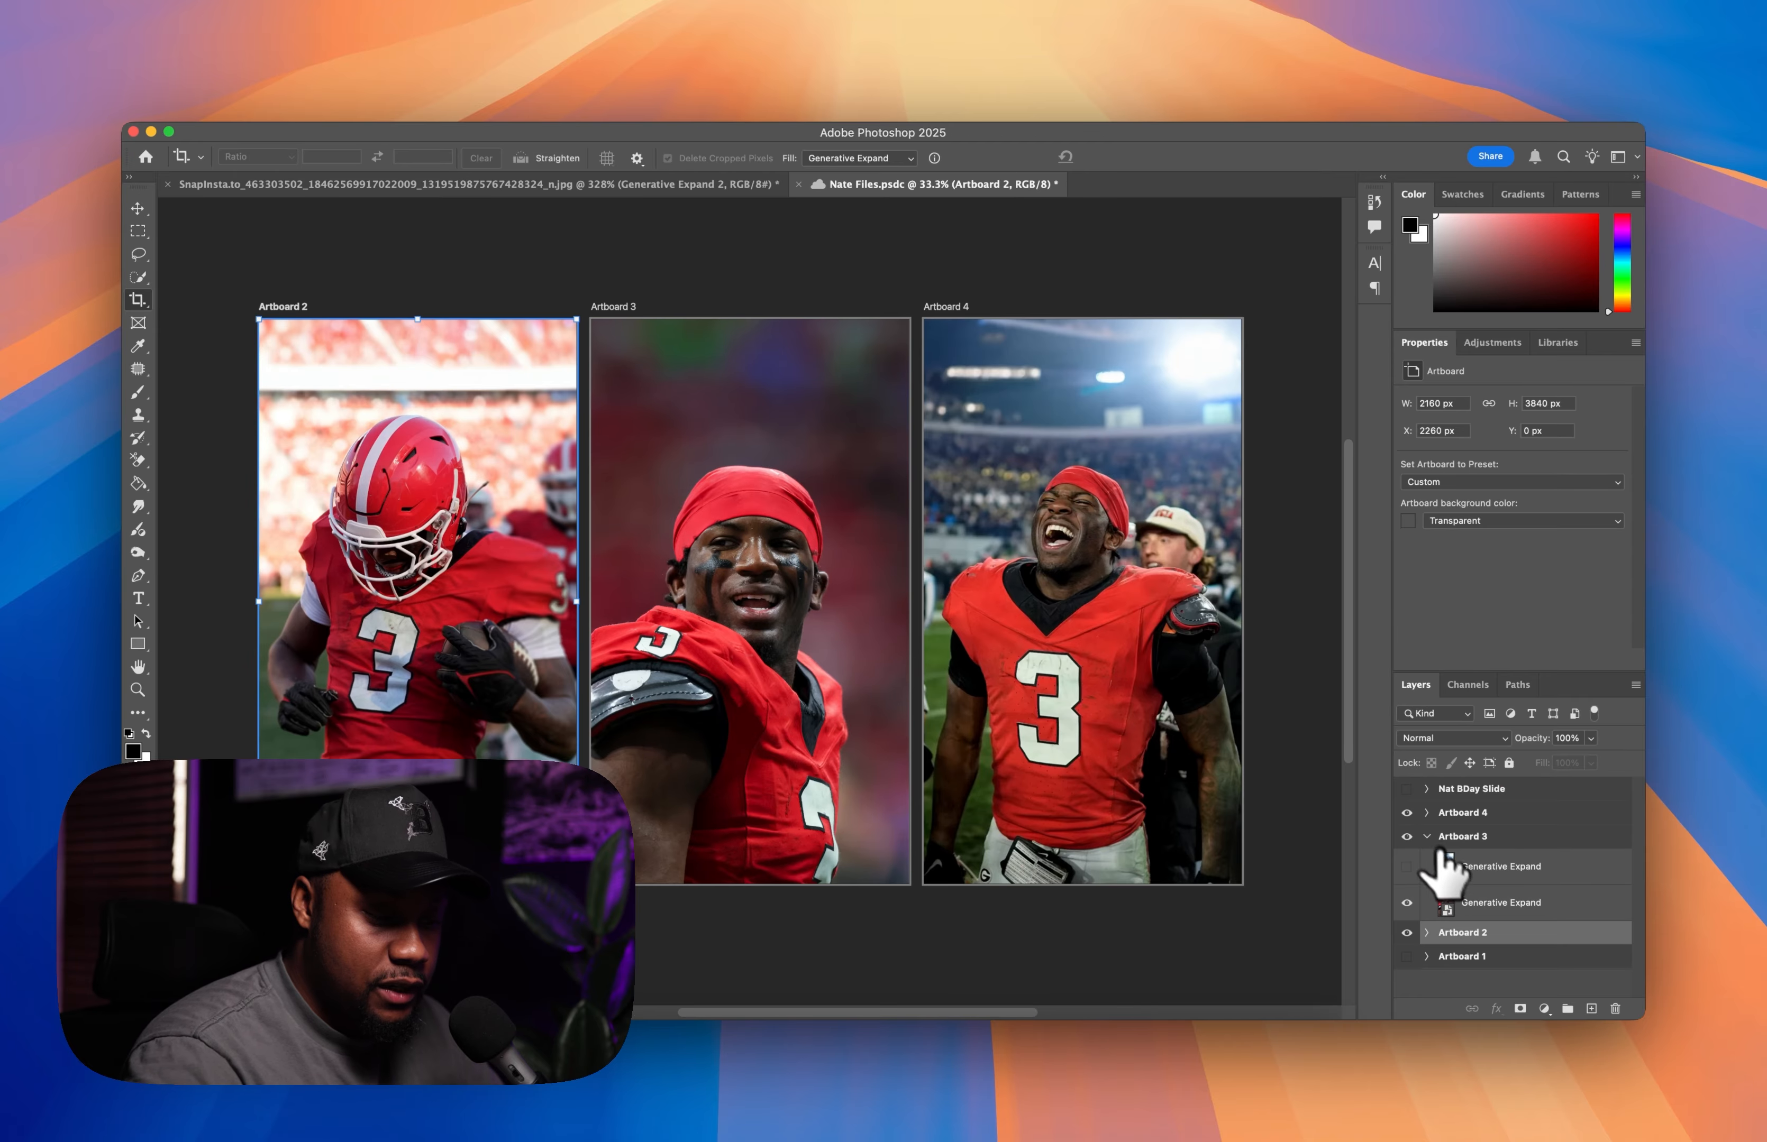
click(1426, 836)
- Open the Generative Expand smart object in Artboard 2 to inspect its layer stack
click(1426, 861)
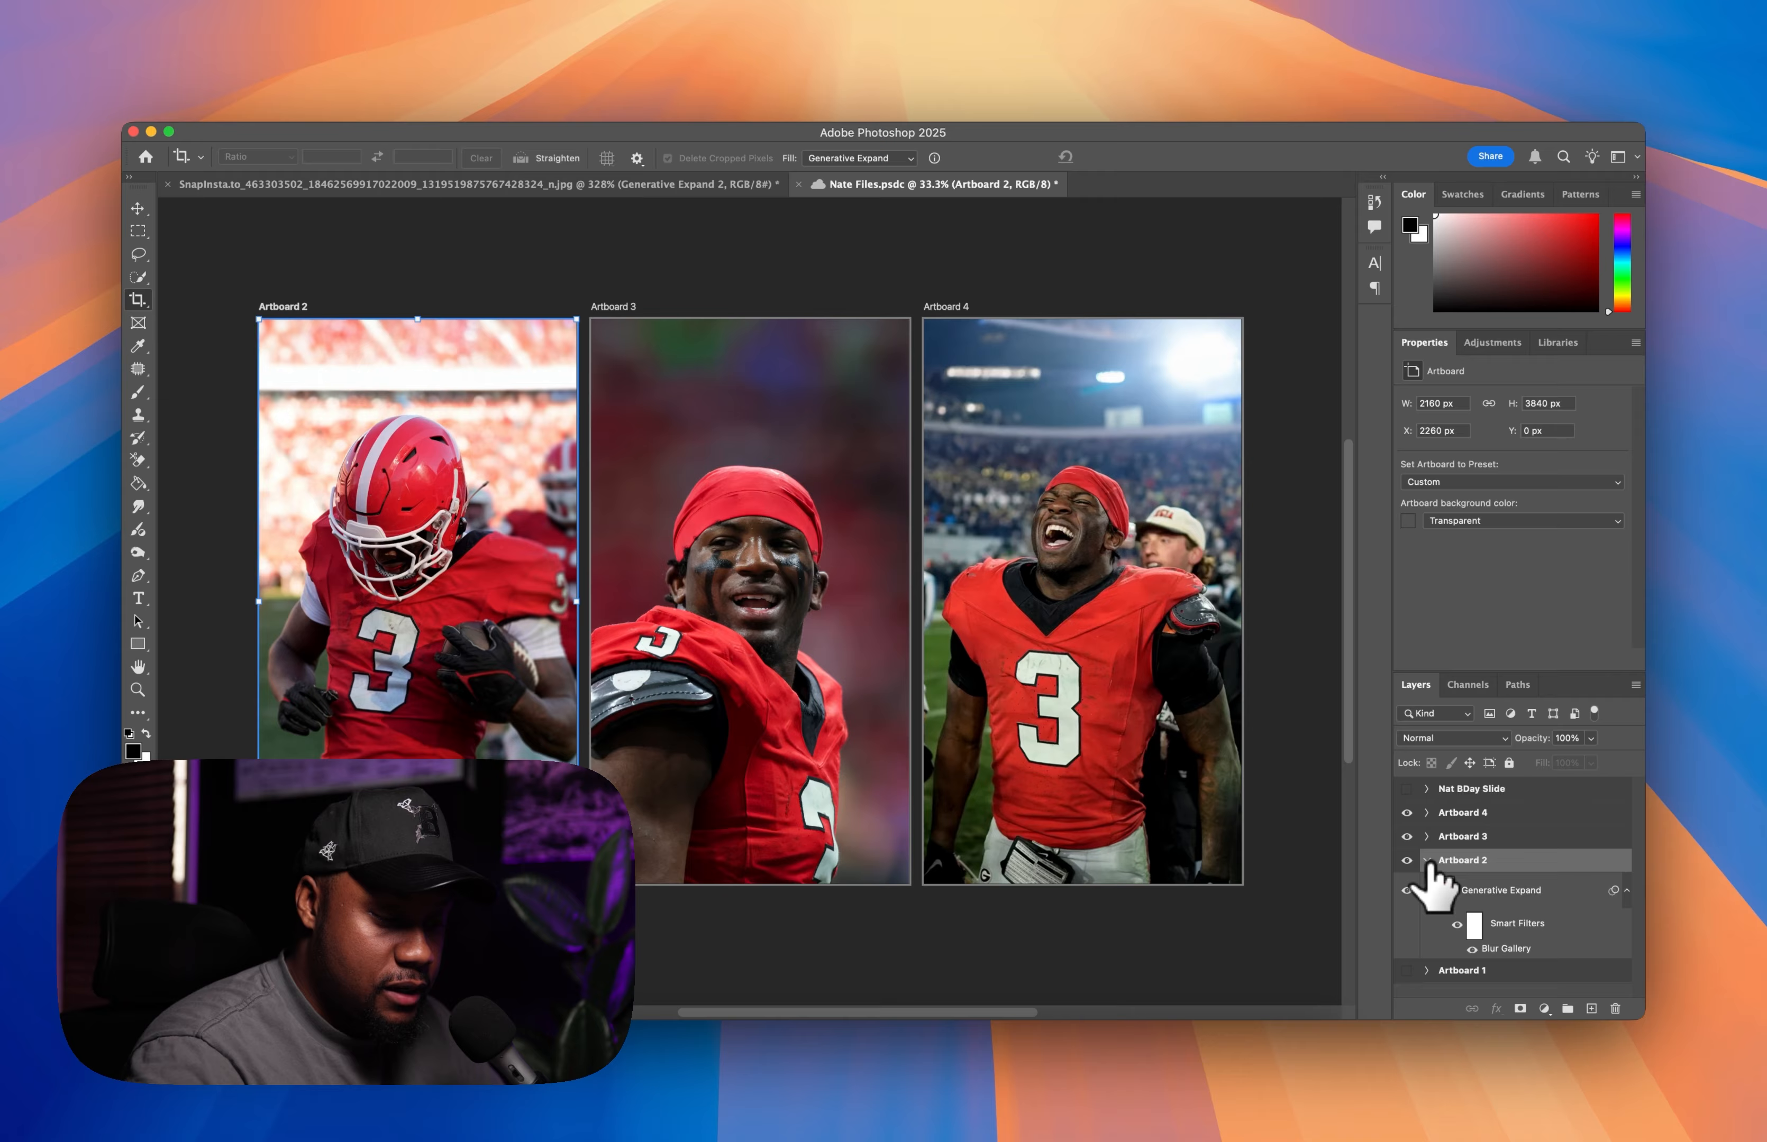
click(1448, 896)
double_click(1446, 894)
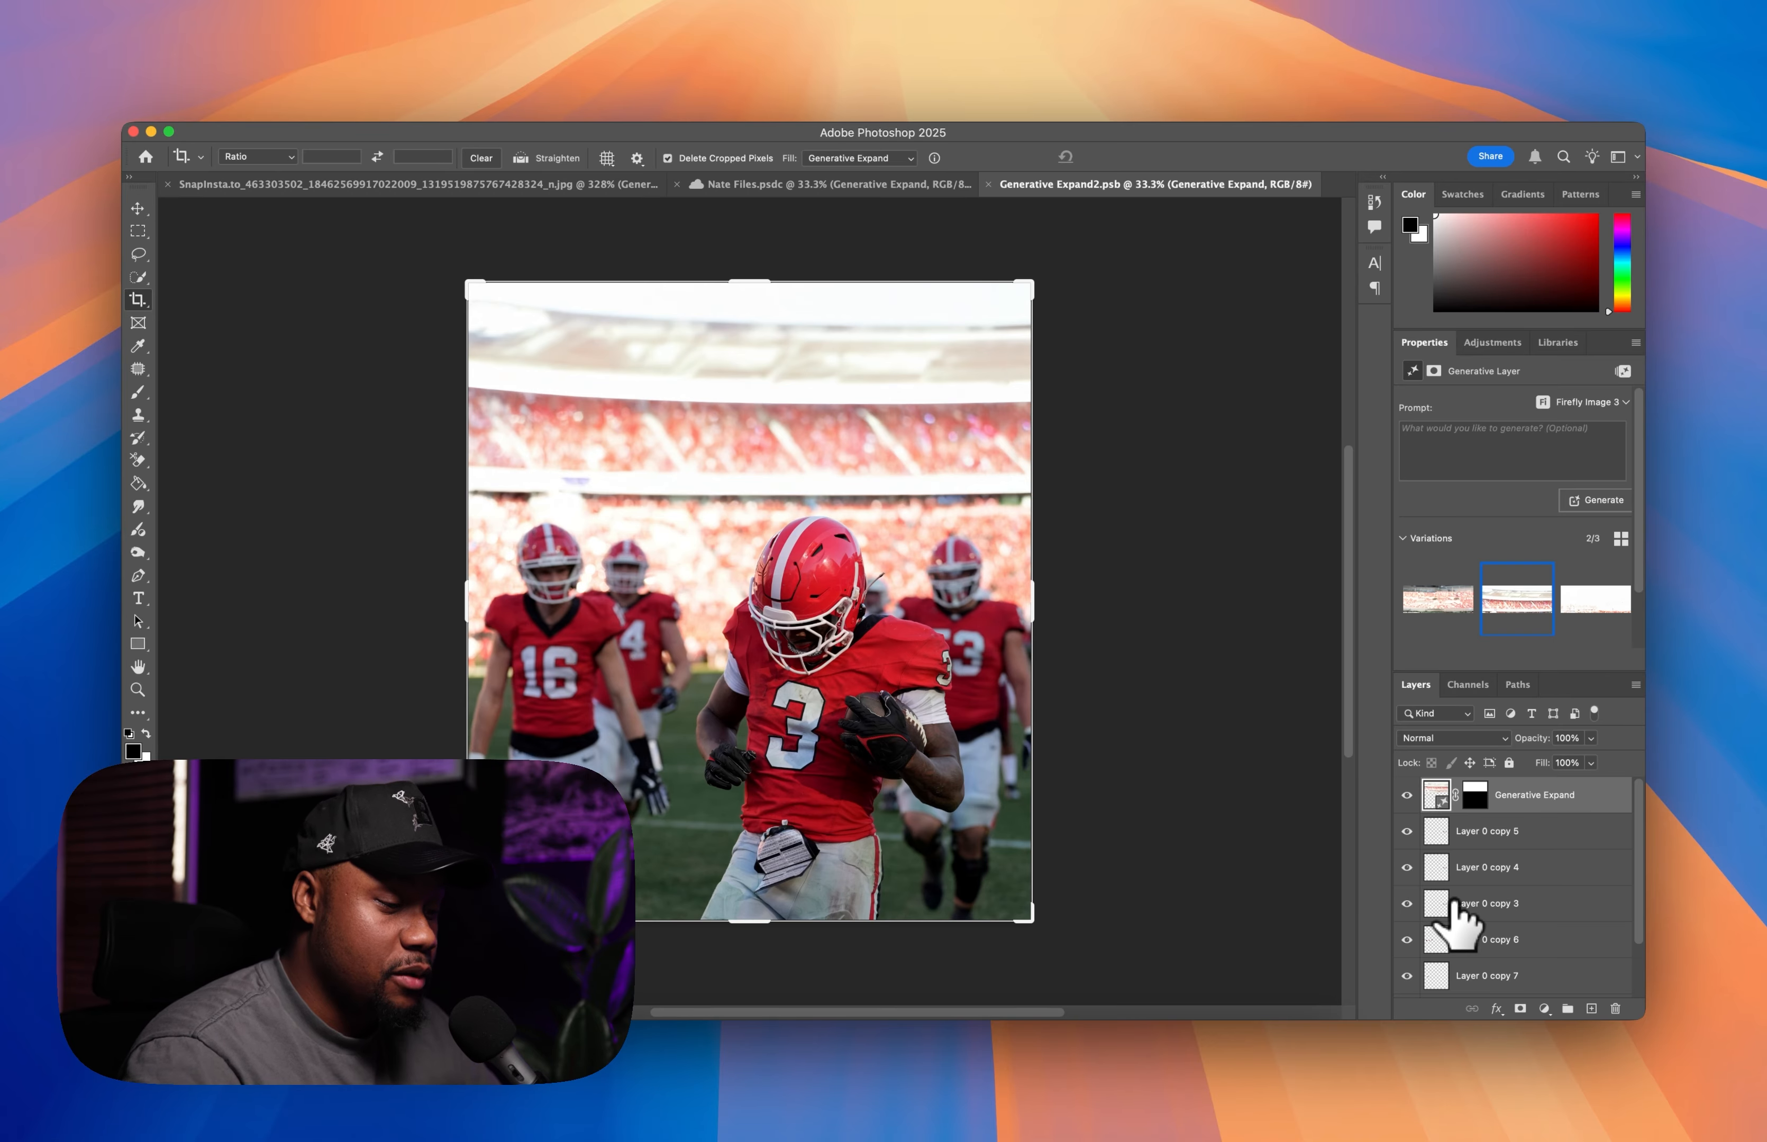
scroll(1460, 908, up, 3)
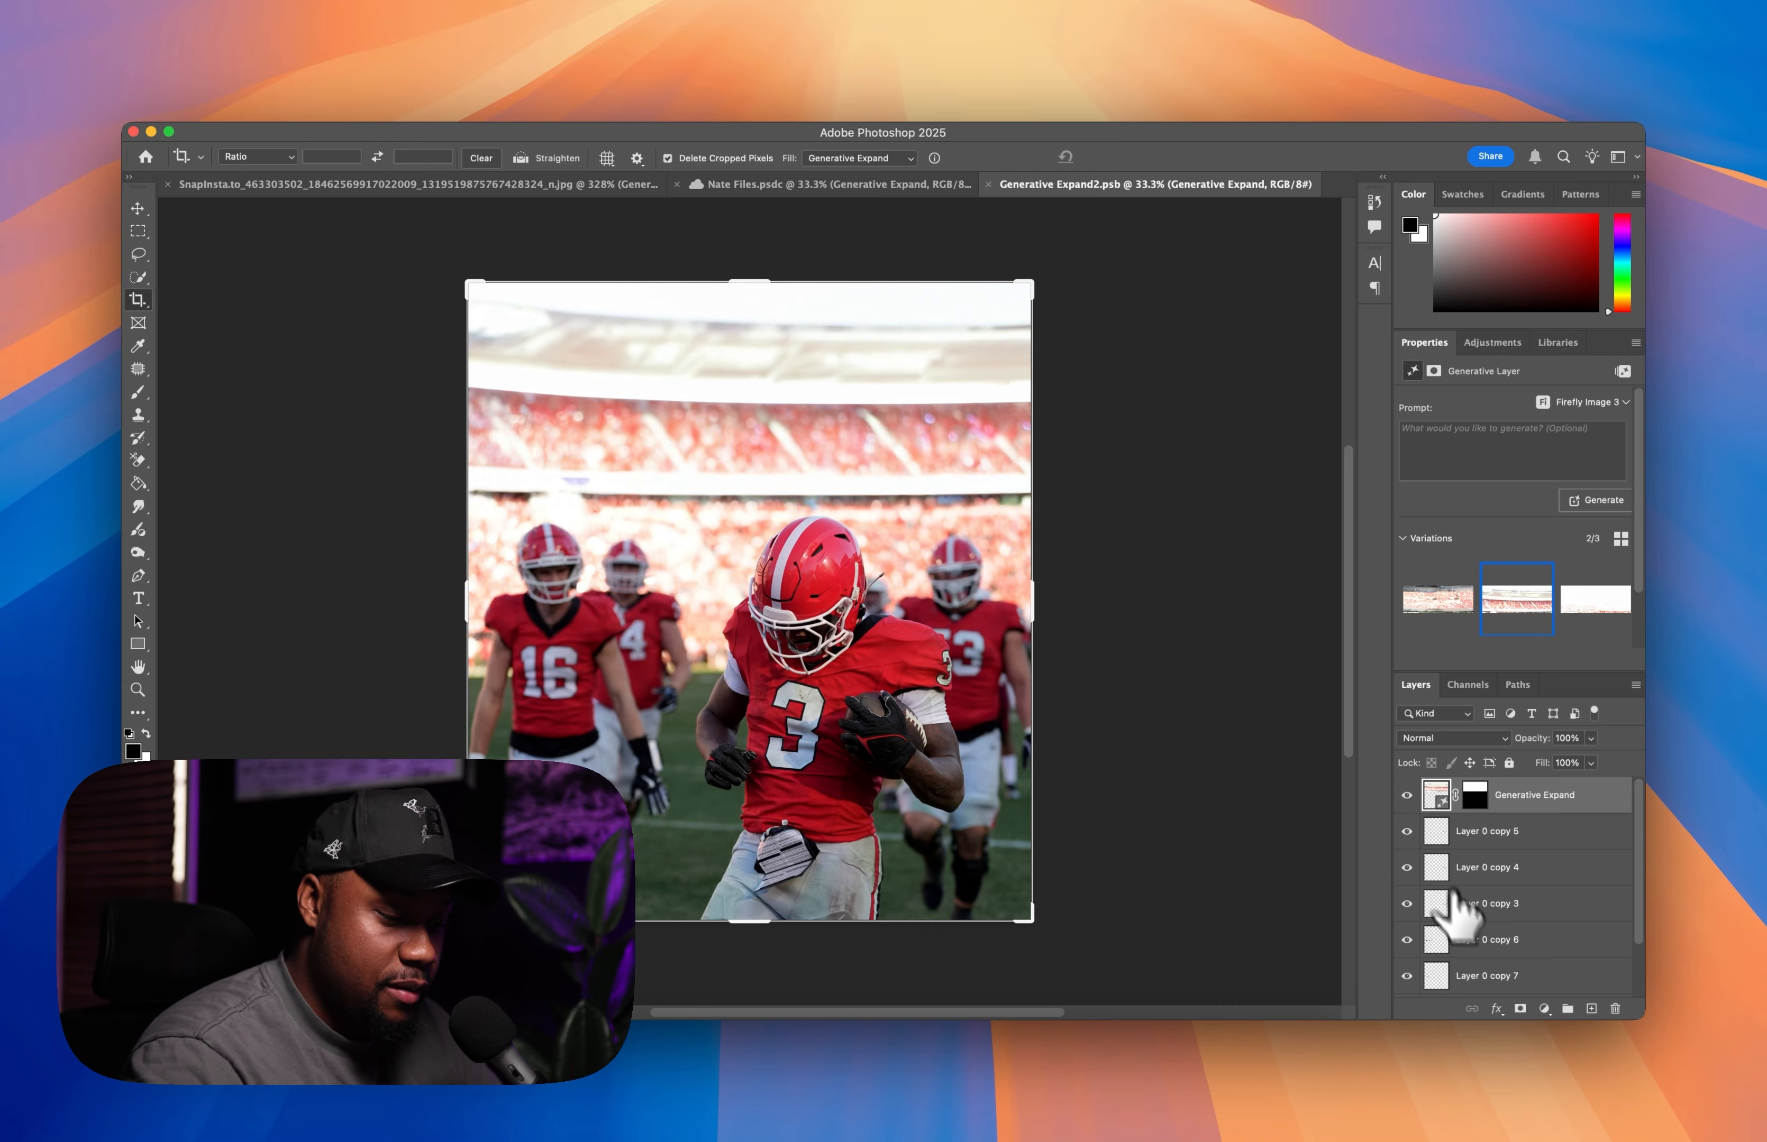
- Hide the stacked edit layers, open the Layer 0 copy smart object, and hide its retouching layers
drag(1406, 795, 1416, 997)
scroll(1413, 976, down, 3)
double_click(1435, 975)
drag(1408, 792, 1409, 951)
scroll(1410, 957, down, 1)
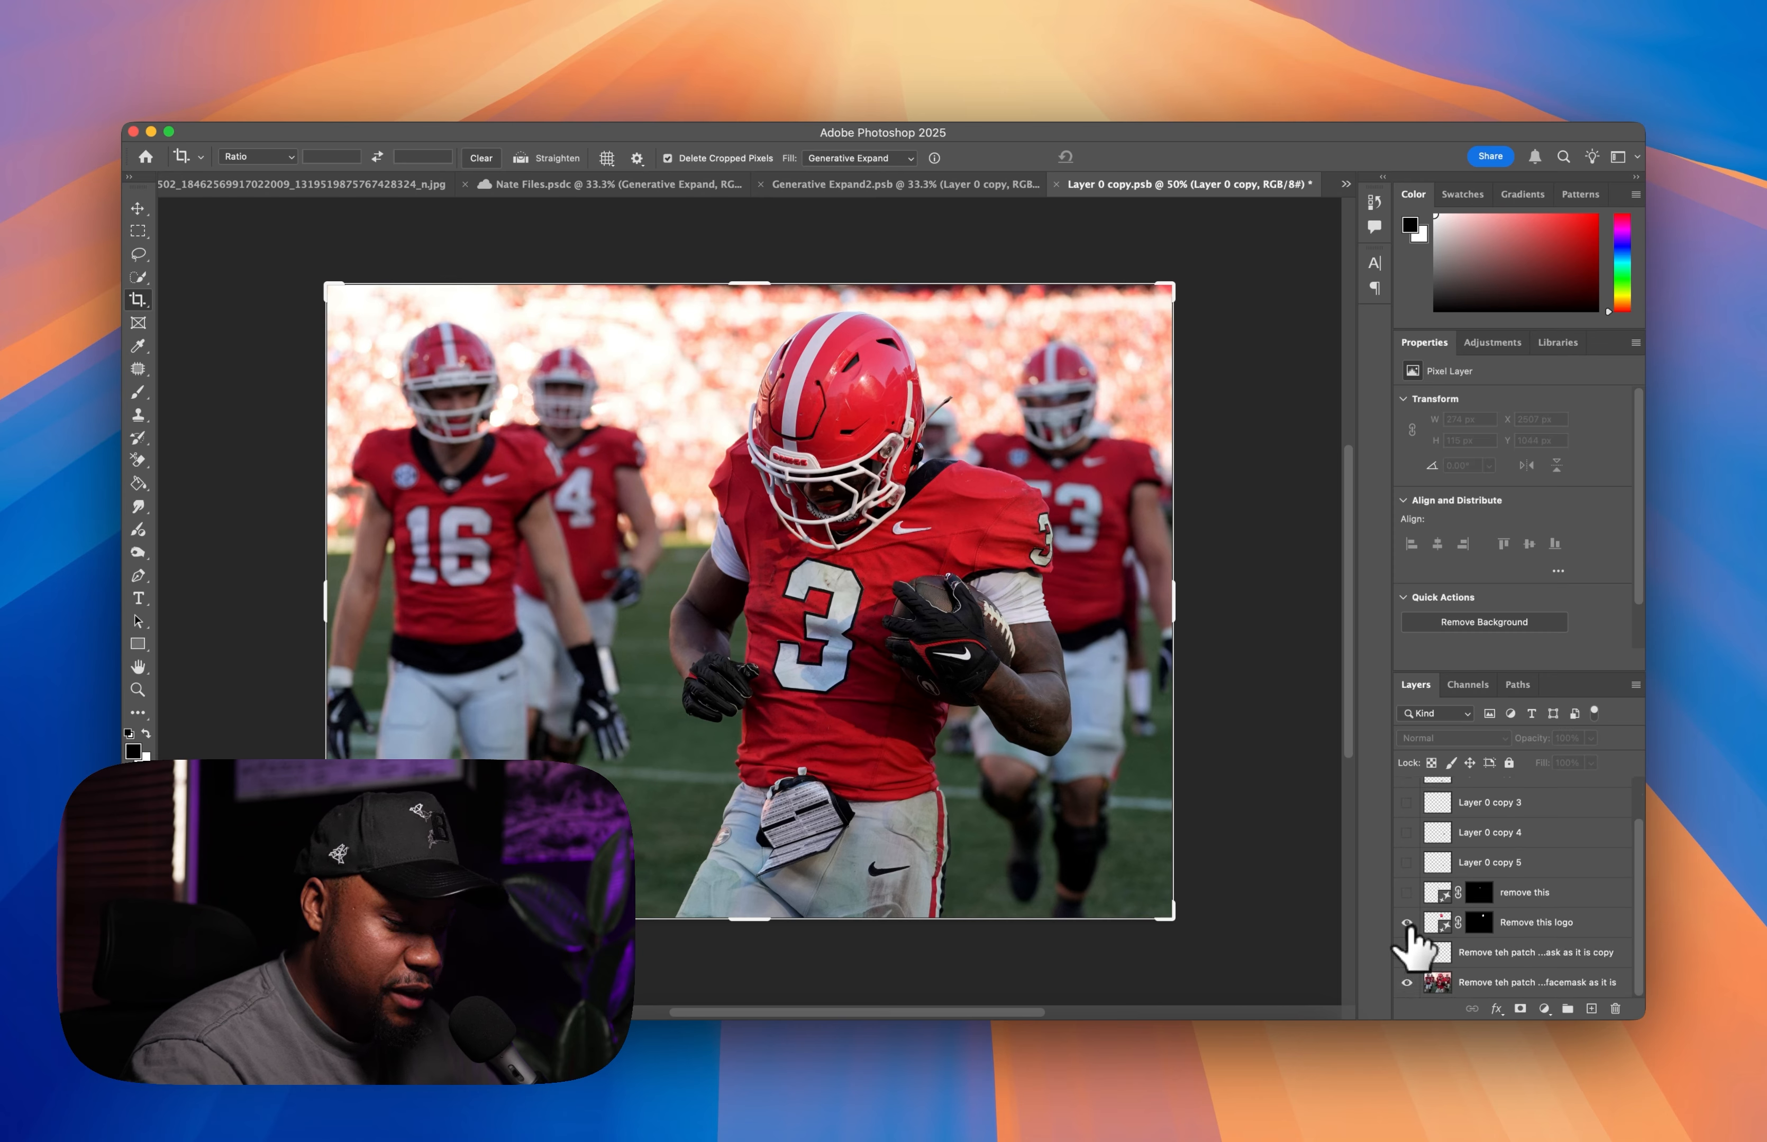
- Compare the helmet with the "Remove this logo" layer off and on, and show "remove this", Layer 0 copy 5 and Layer 0 copy 4
click(1407, 926)
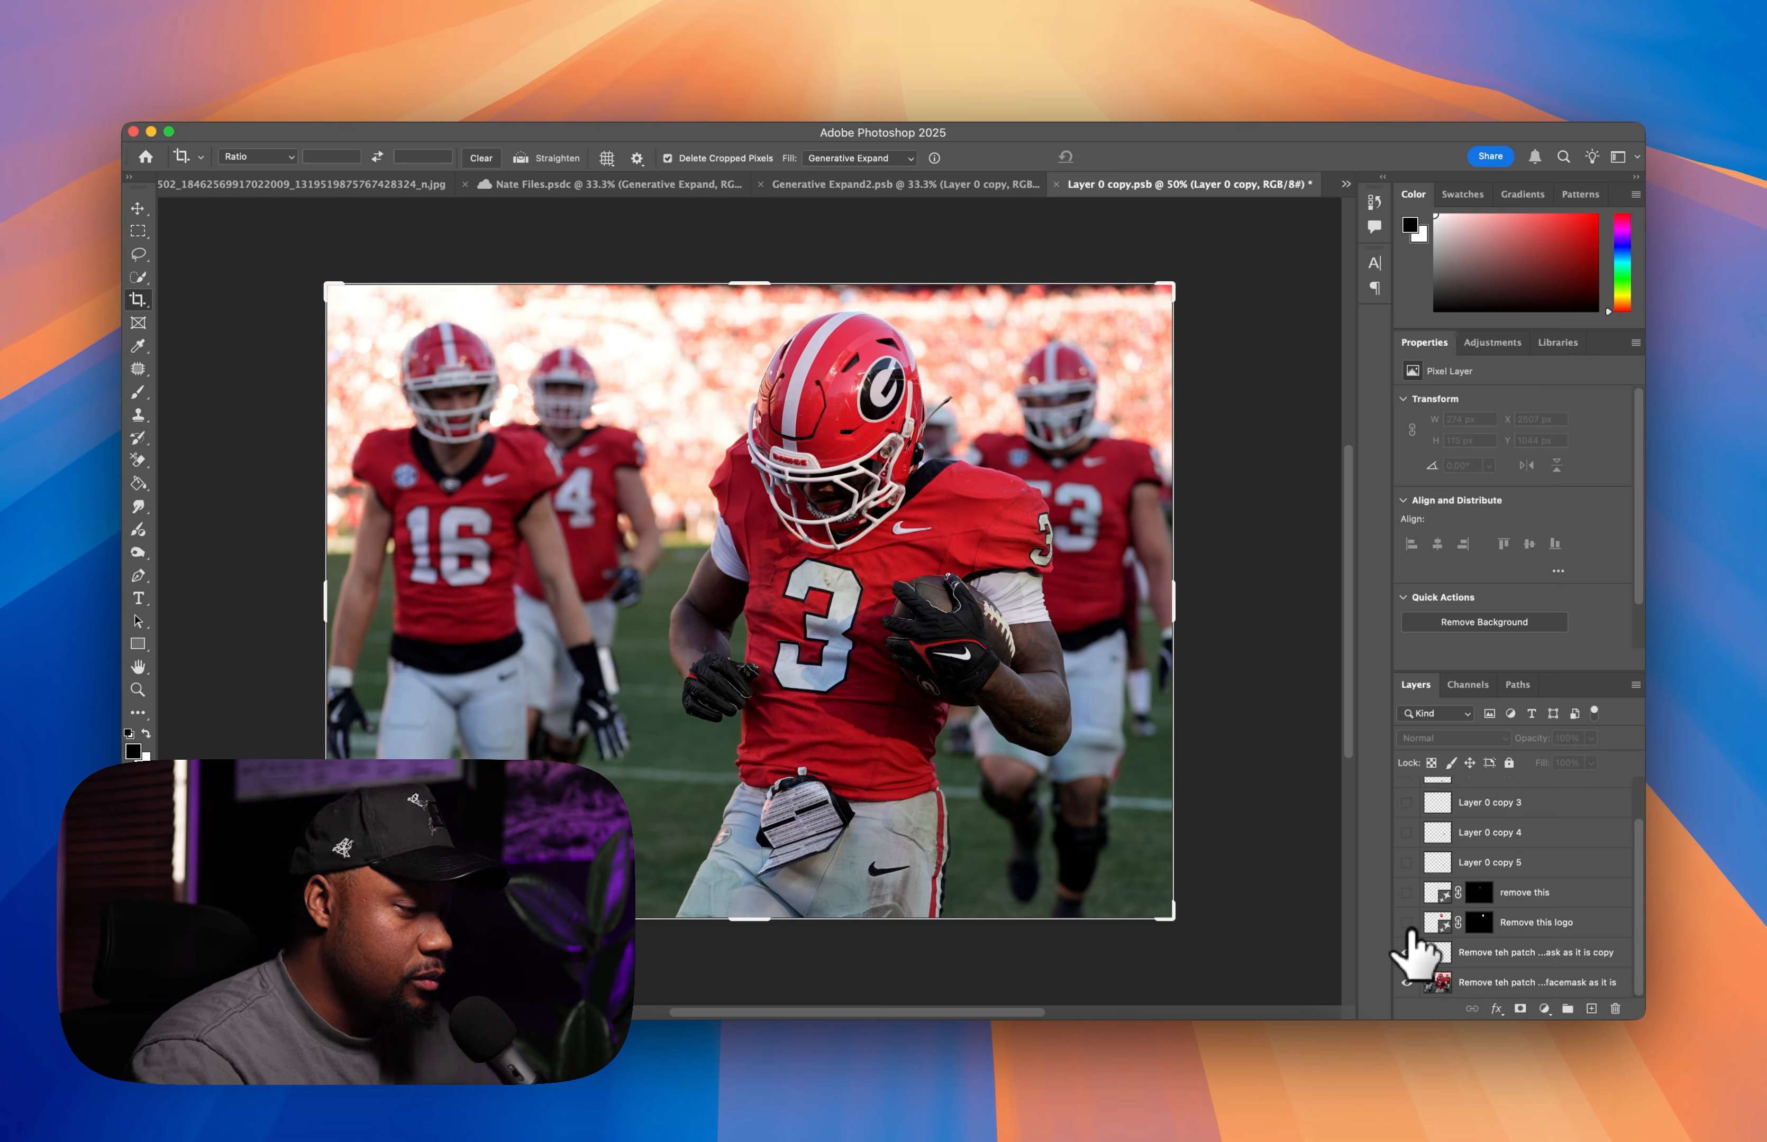
click(1407, 927)
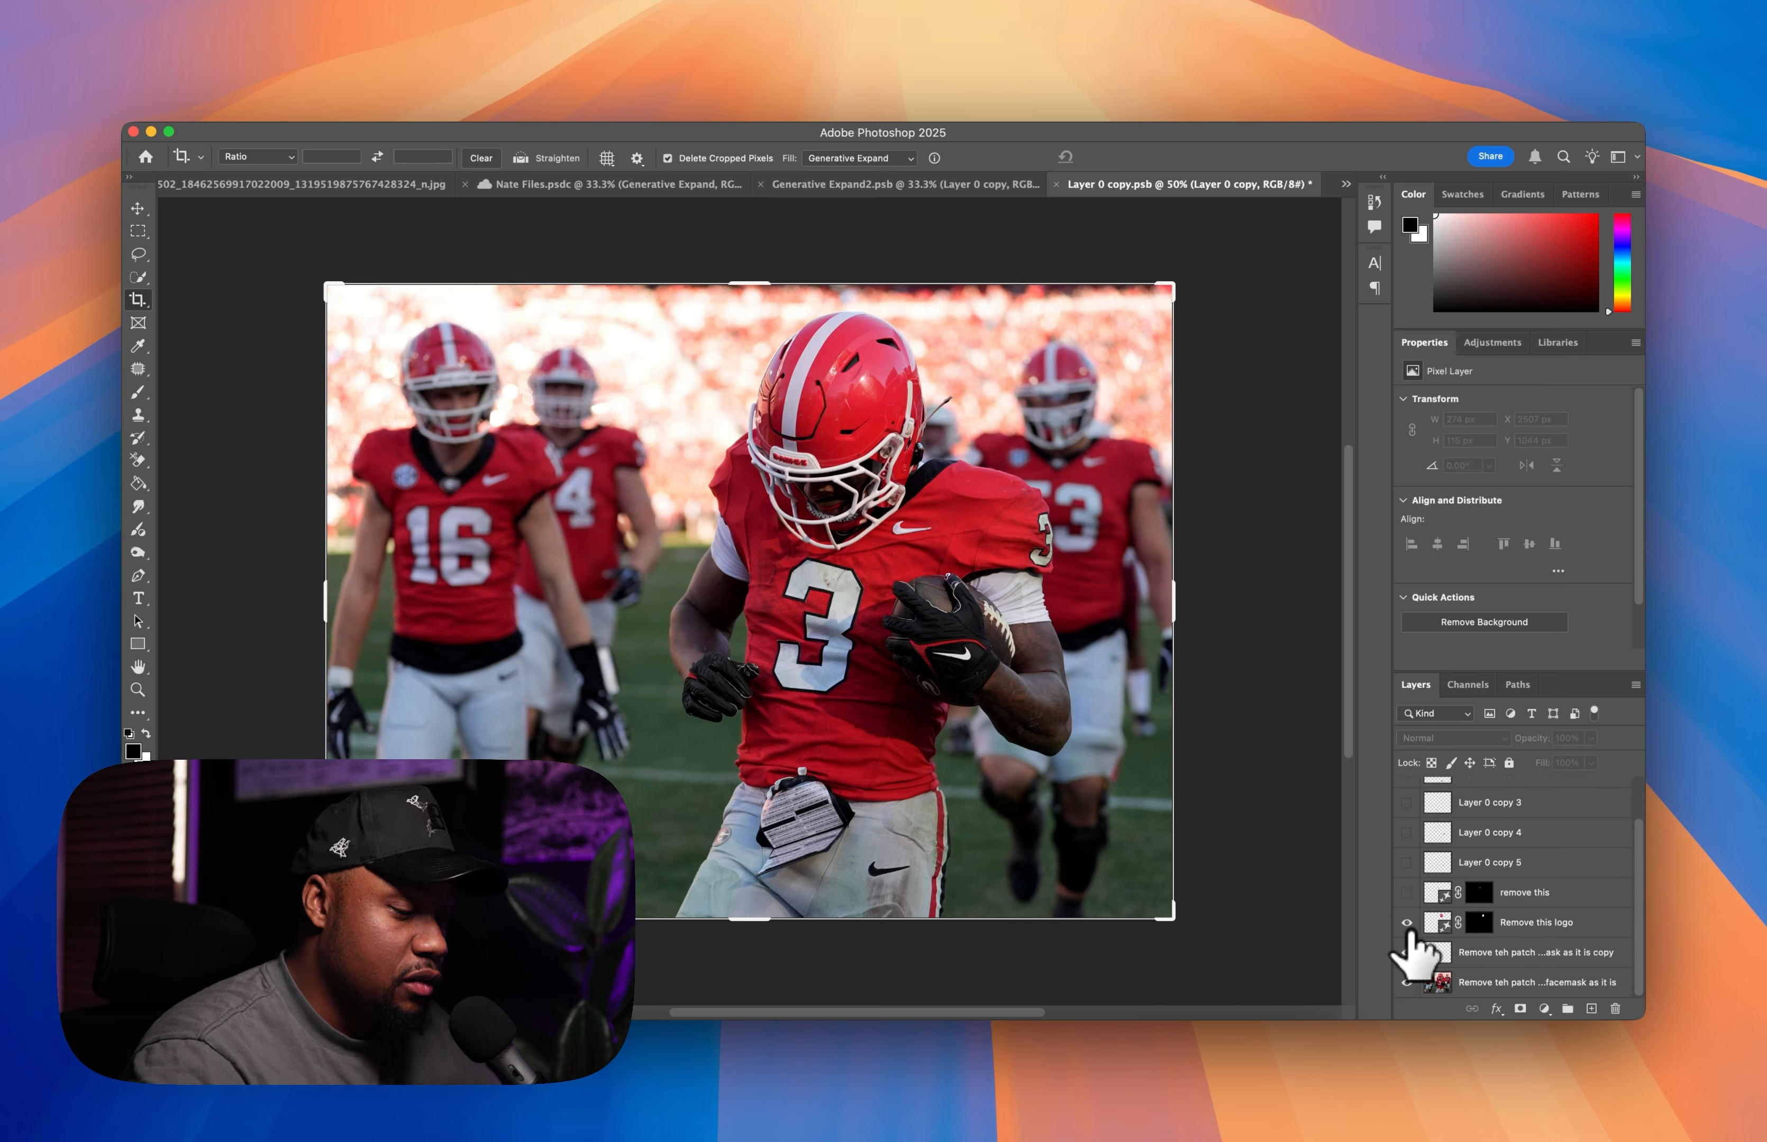
click(1407, 894)
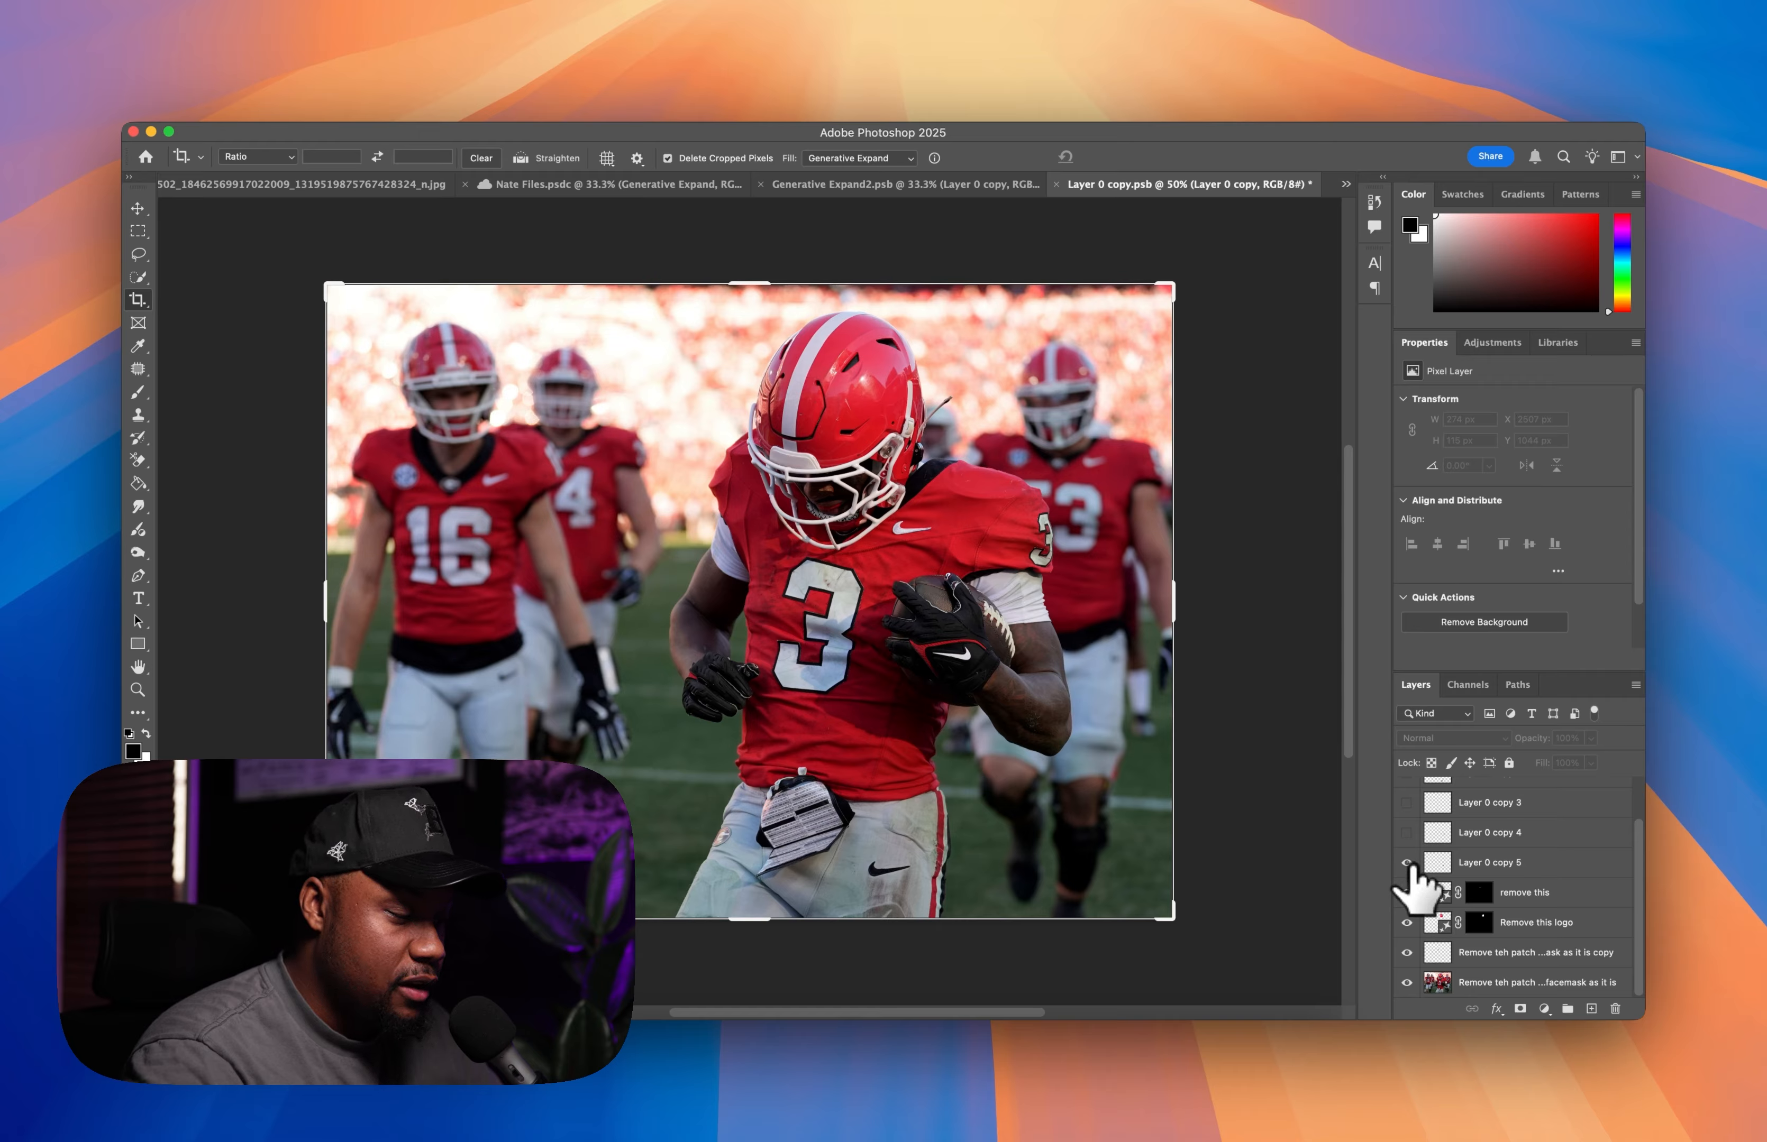
click(1407, 864)
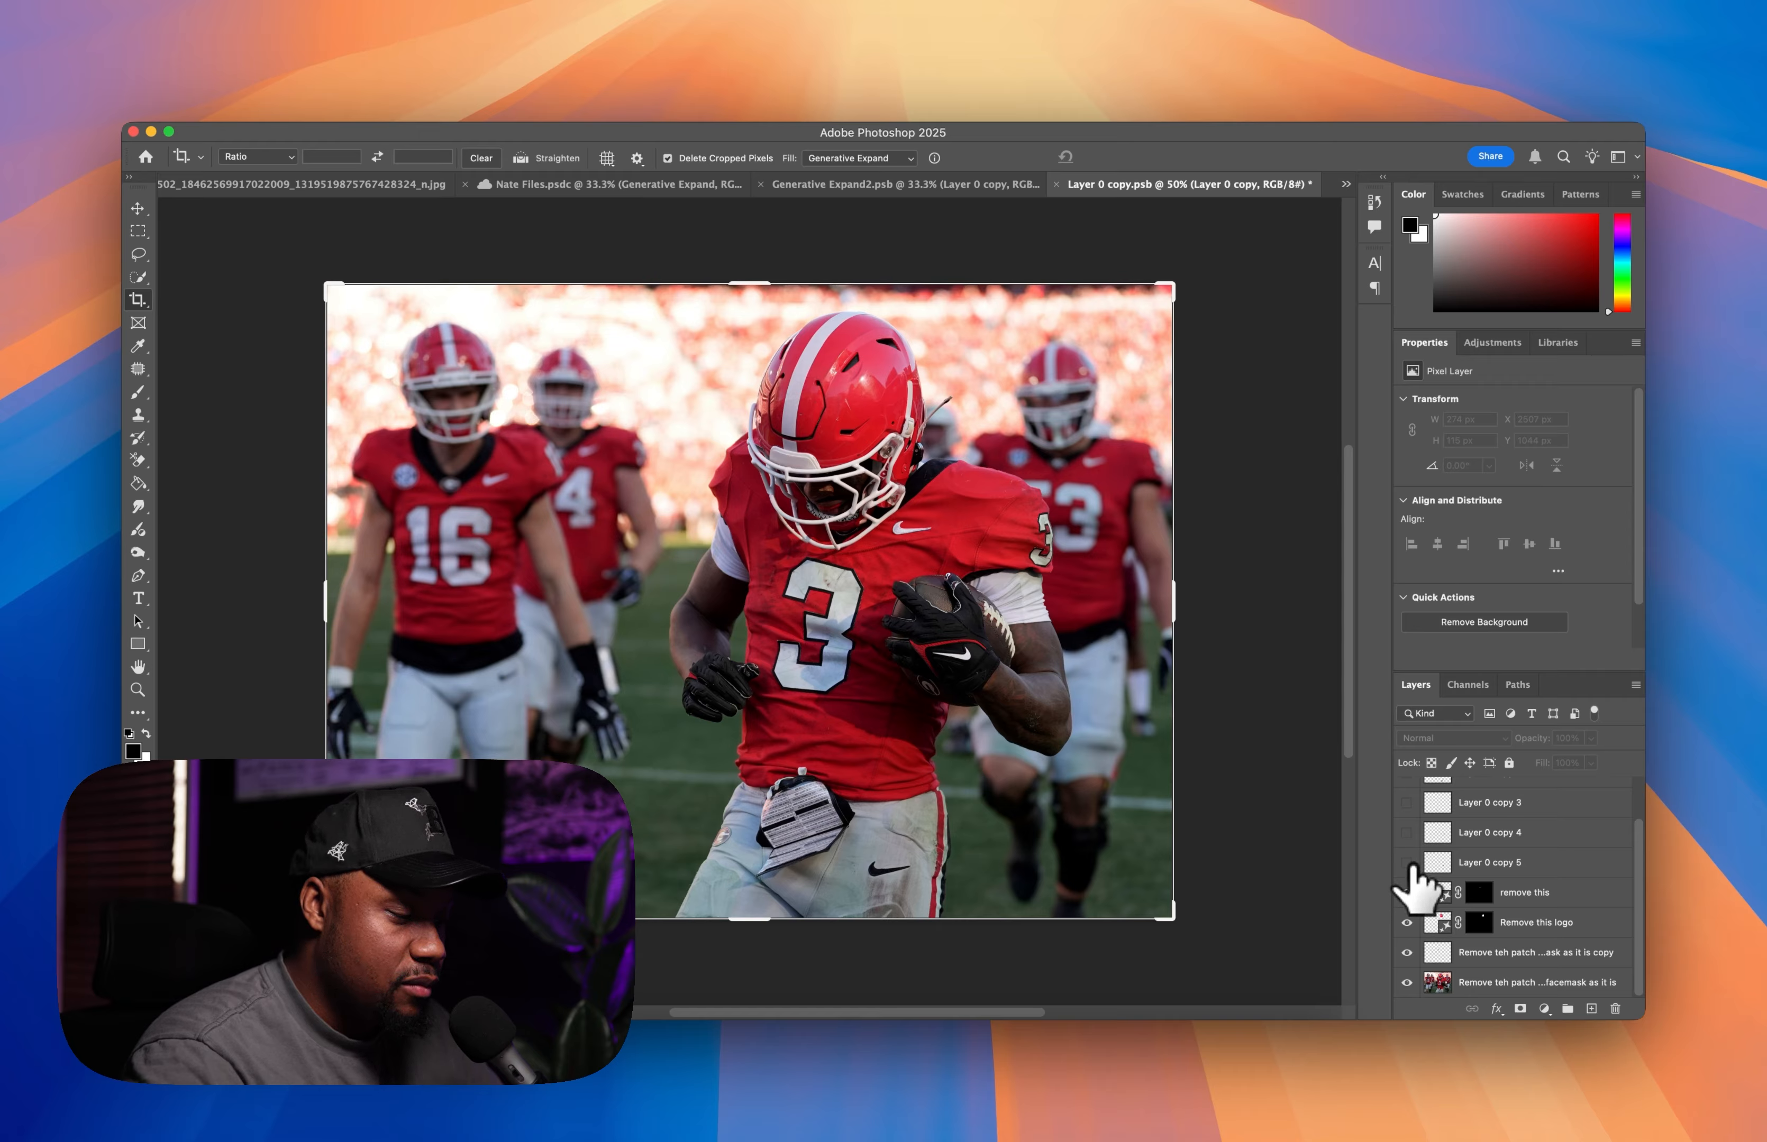
click(1407, 833)
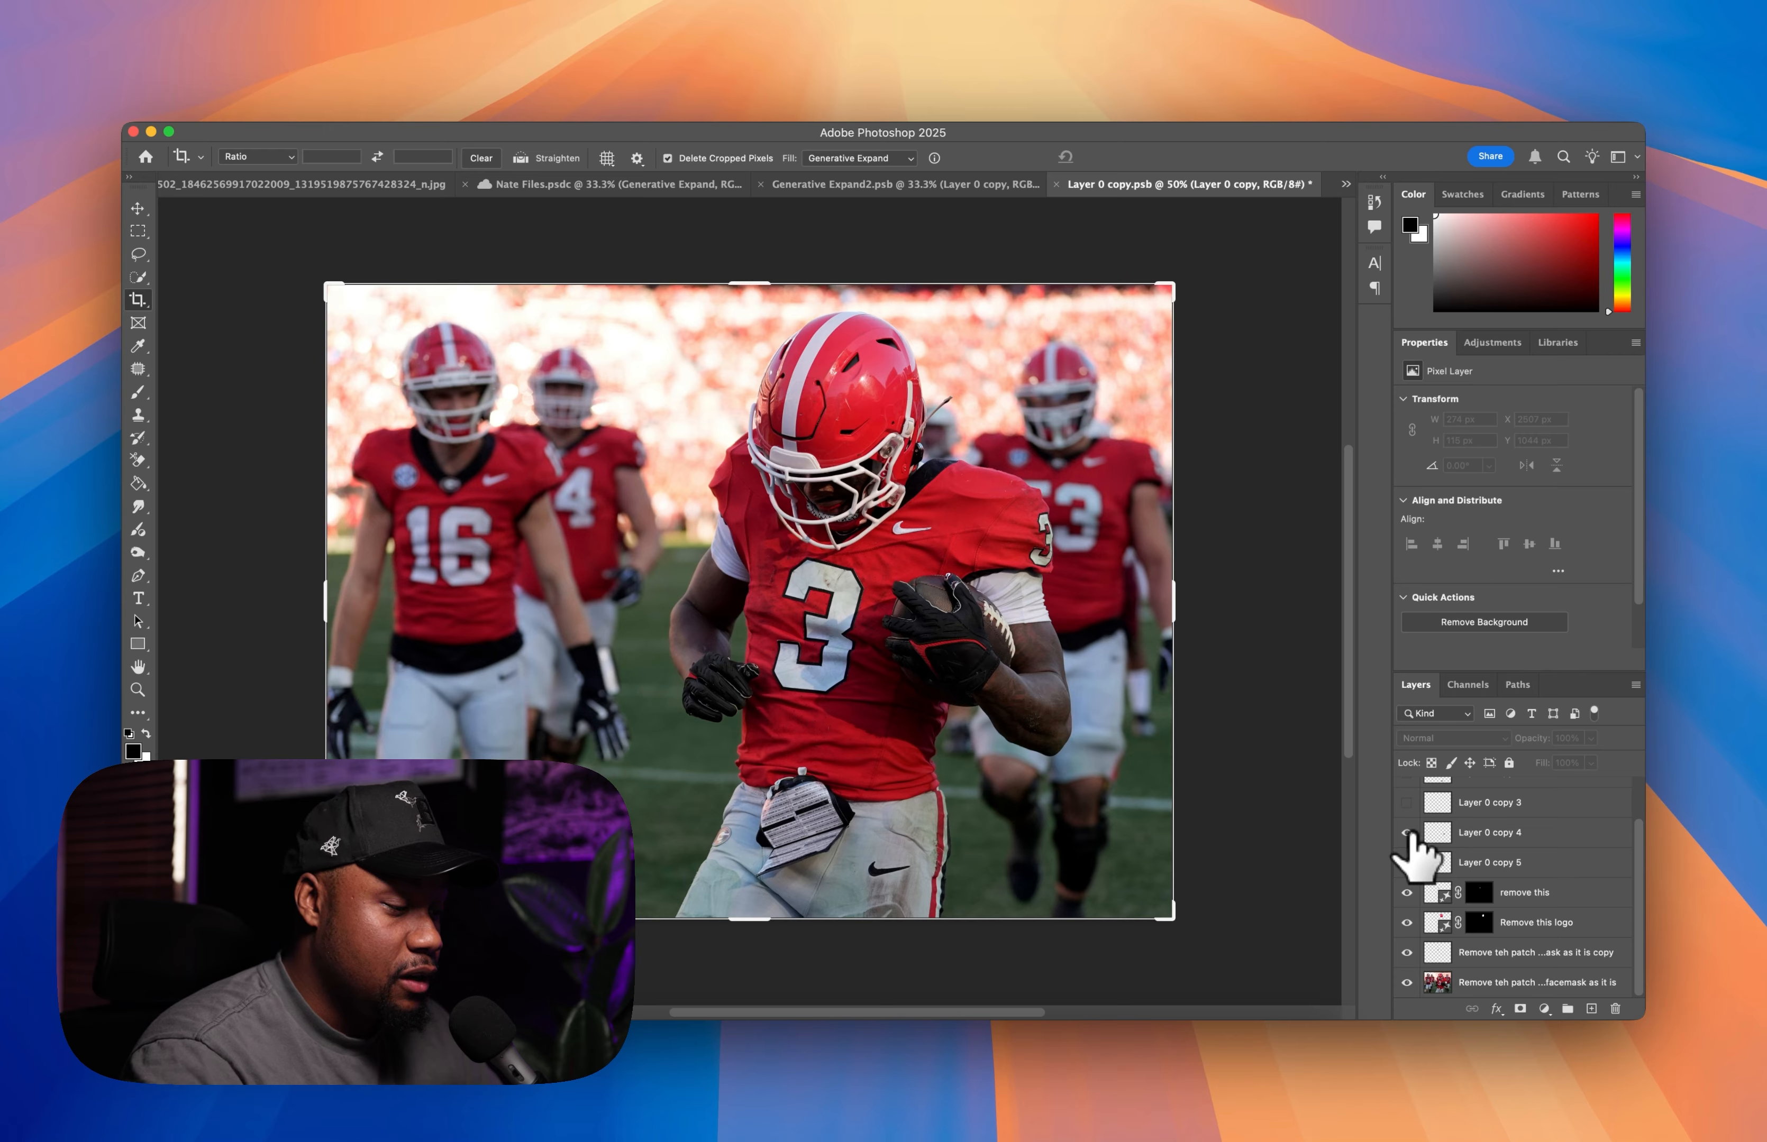
- Show Layer 0 copy 2, Layer 0 copy 3 and Layer 0 copy, and close the Layer 0 copy smart object without saving
scroll(1409, 837, up, 2)
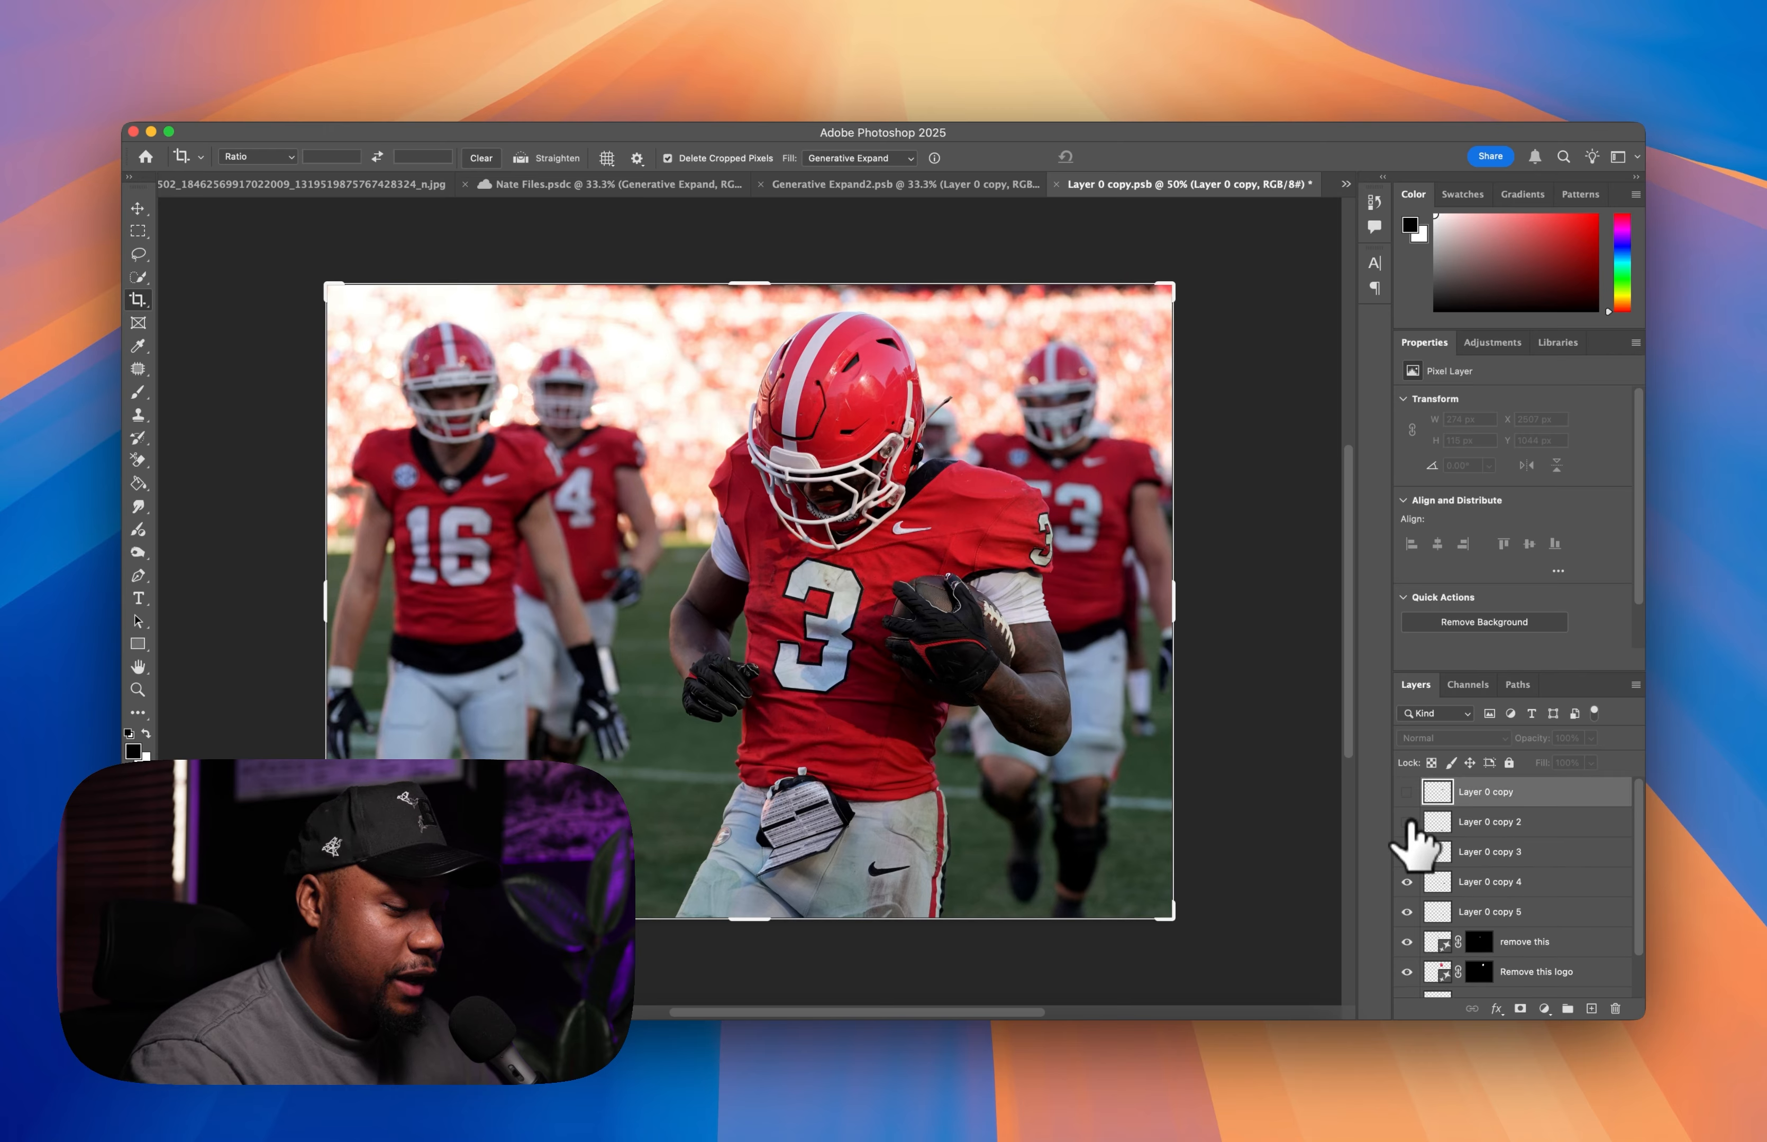
click(1408, 819)
click(1408, 818)
click(1409, 820)
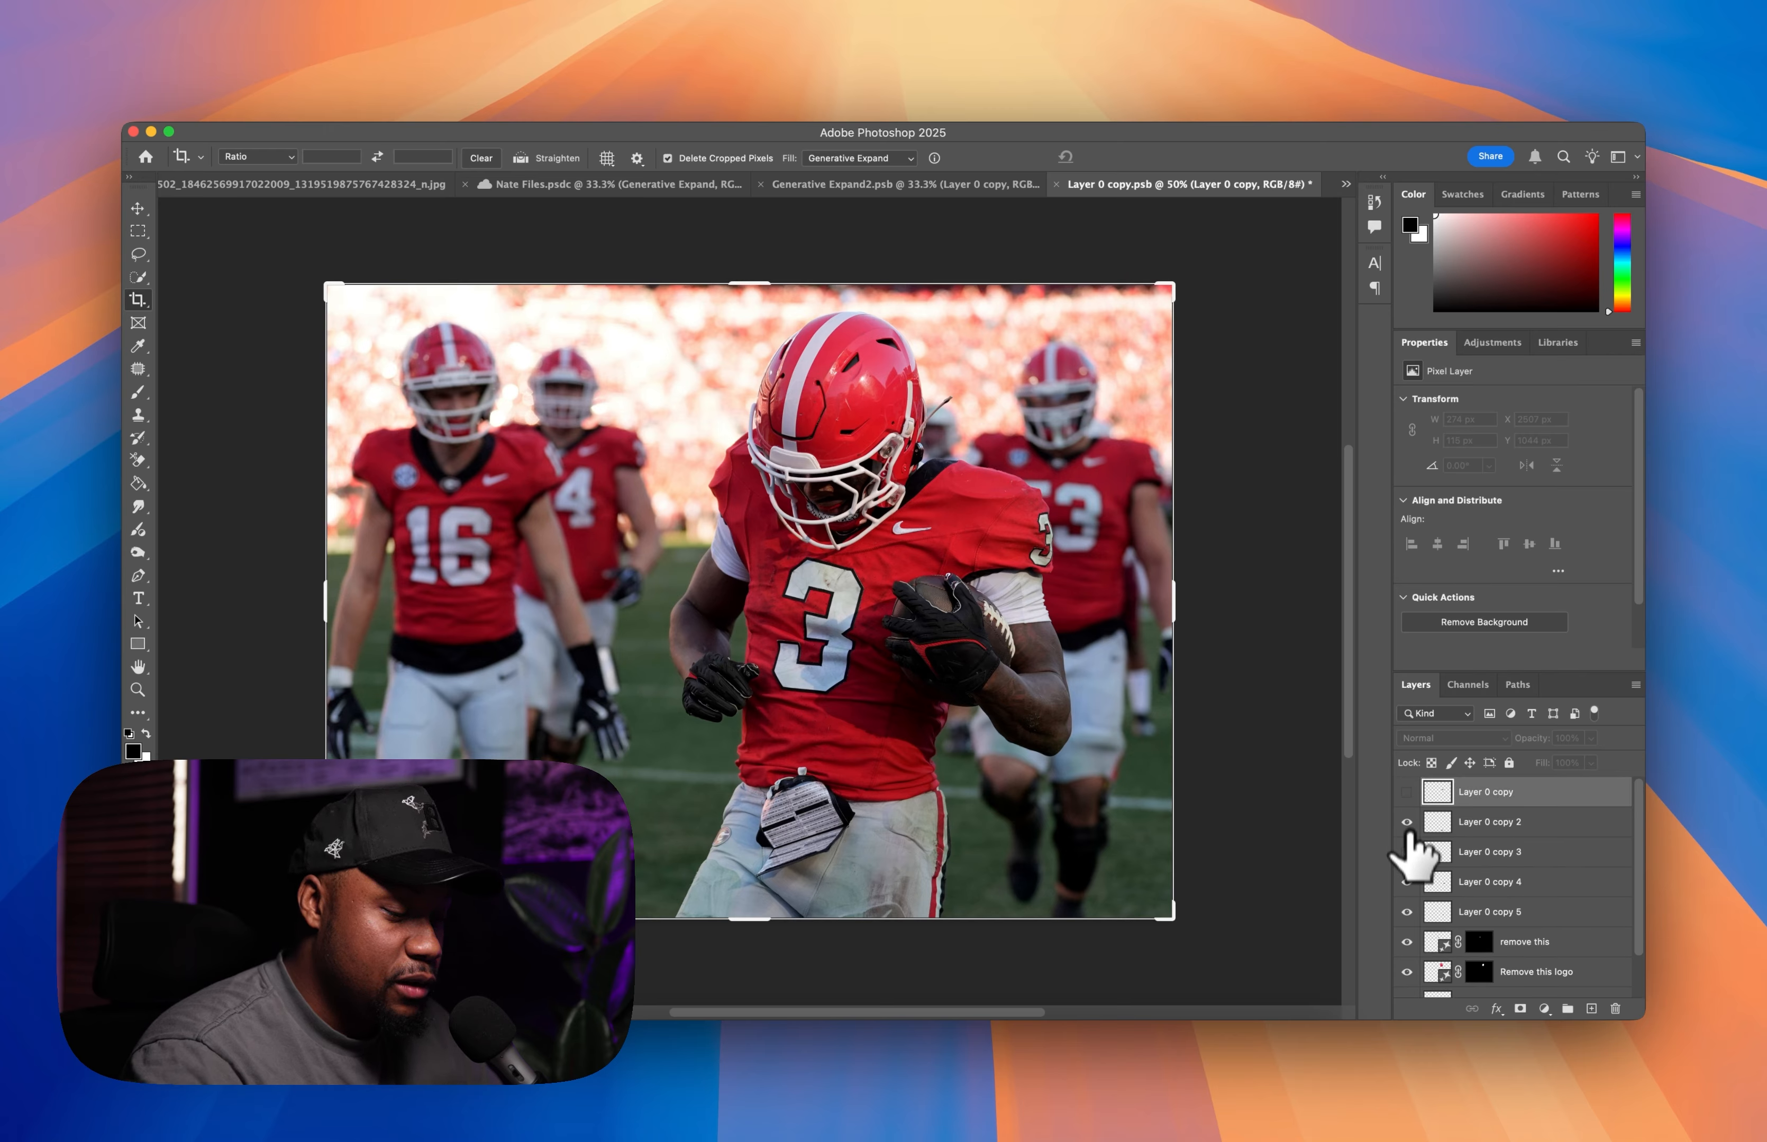
click(1408, 853)
click(1407, 853)
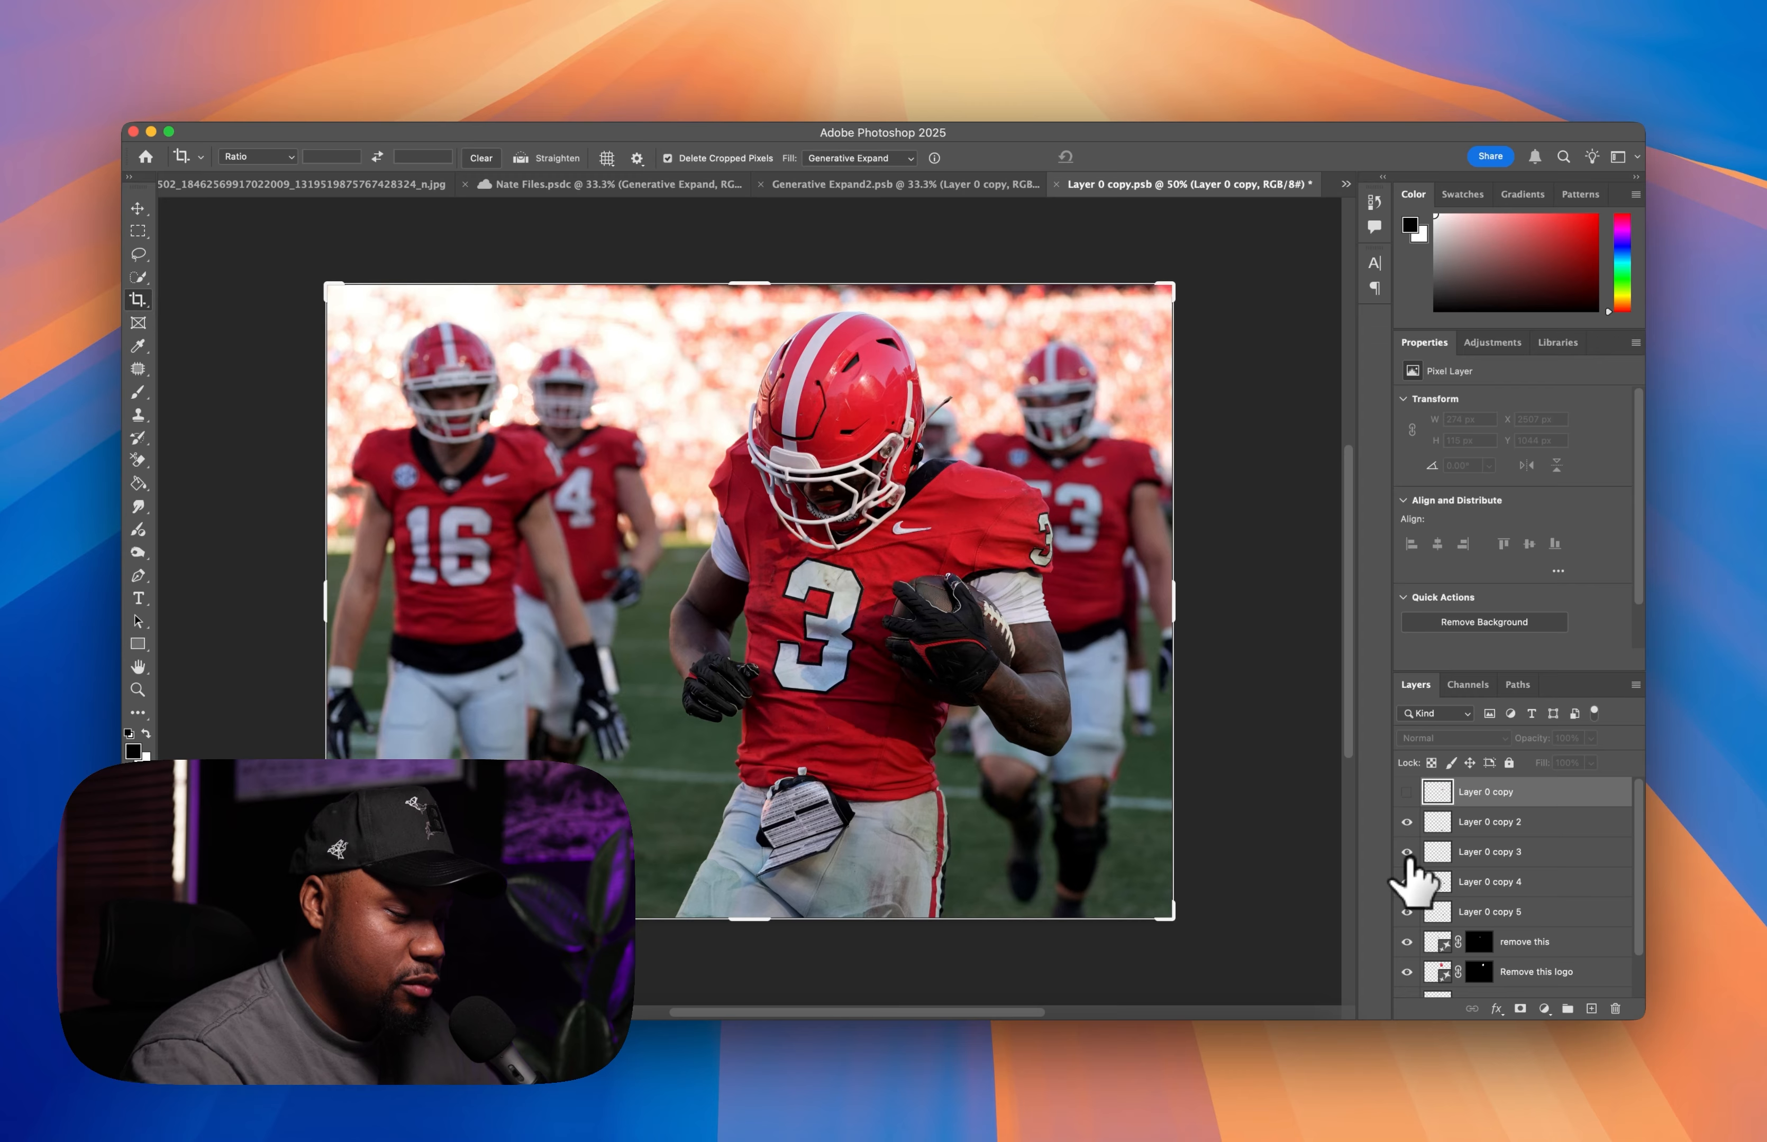
click(1406, 794)
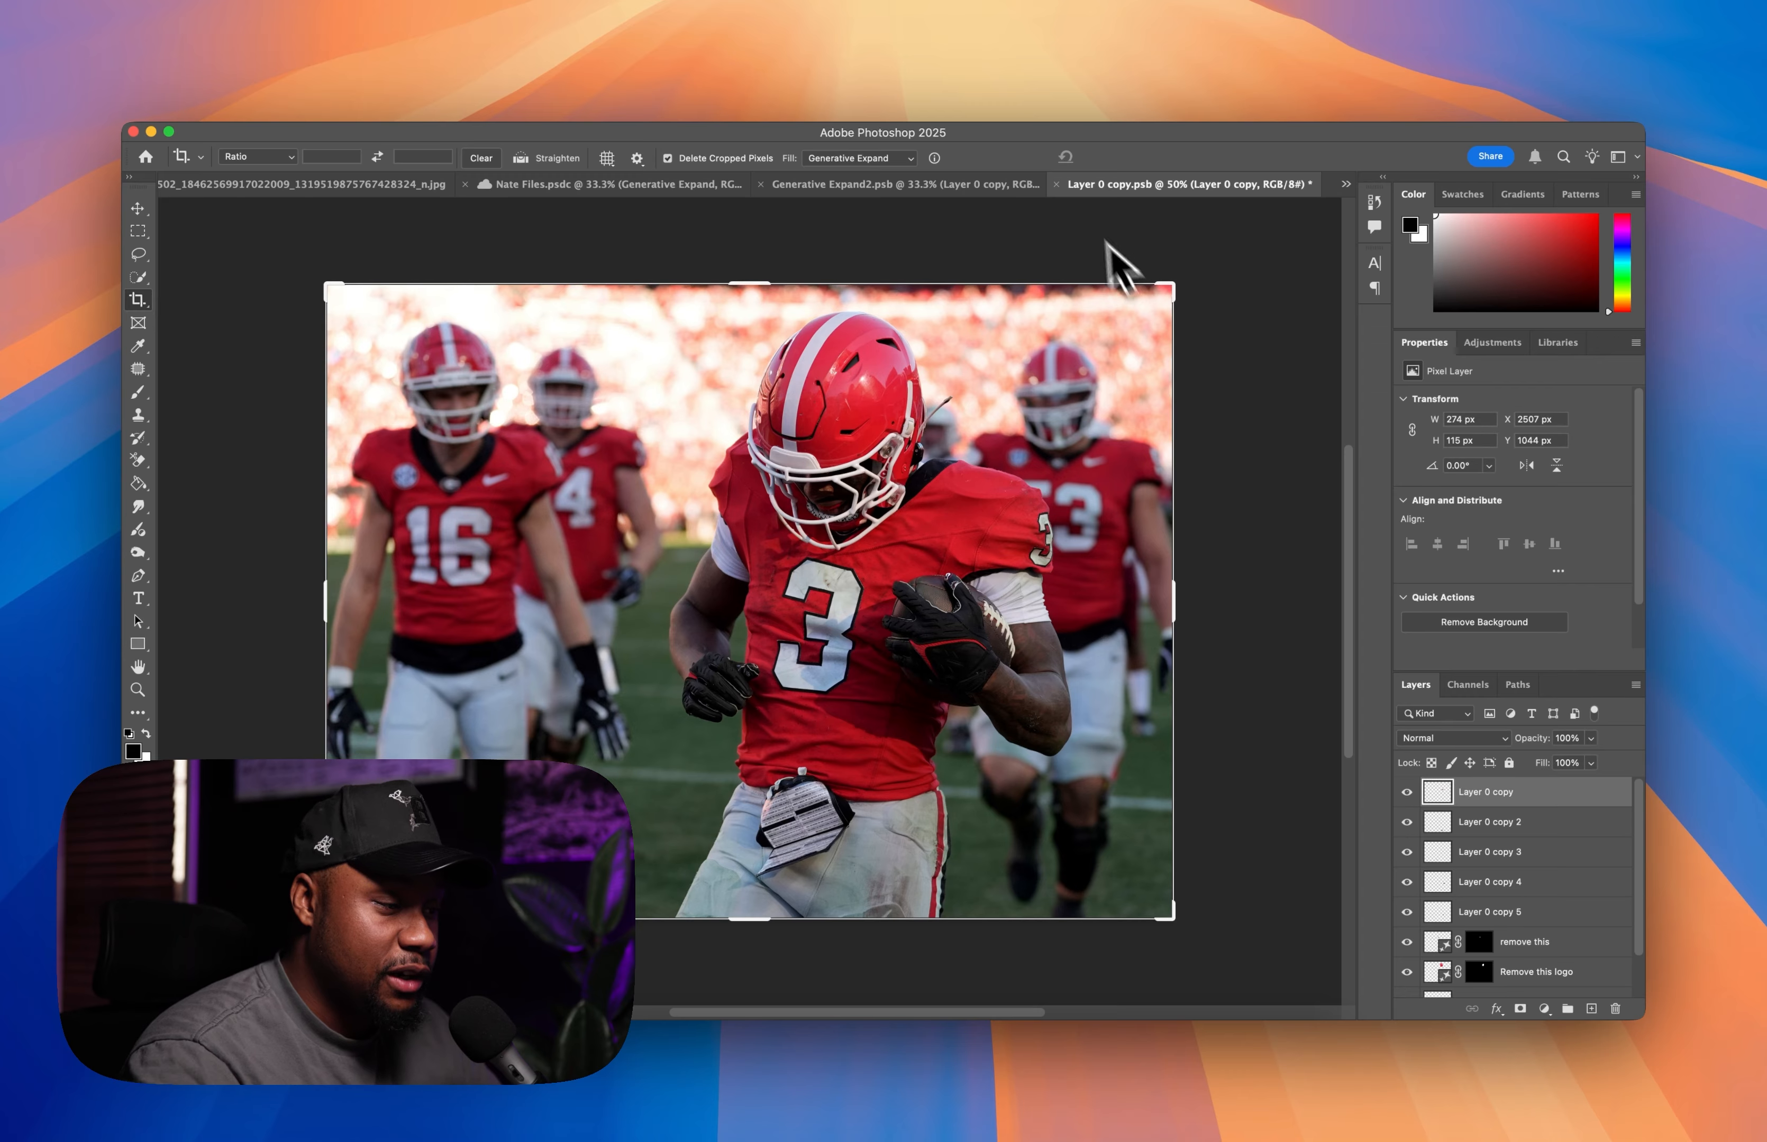
click(1056, 184)
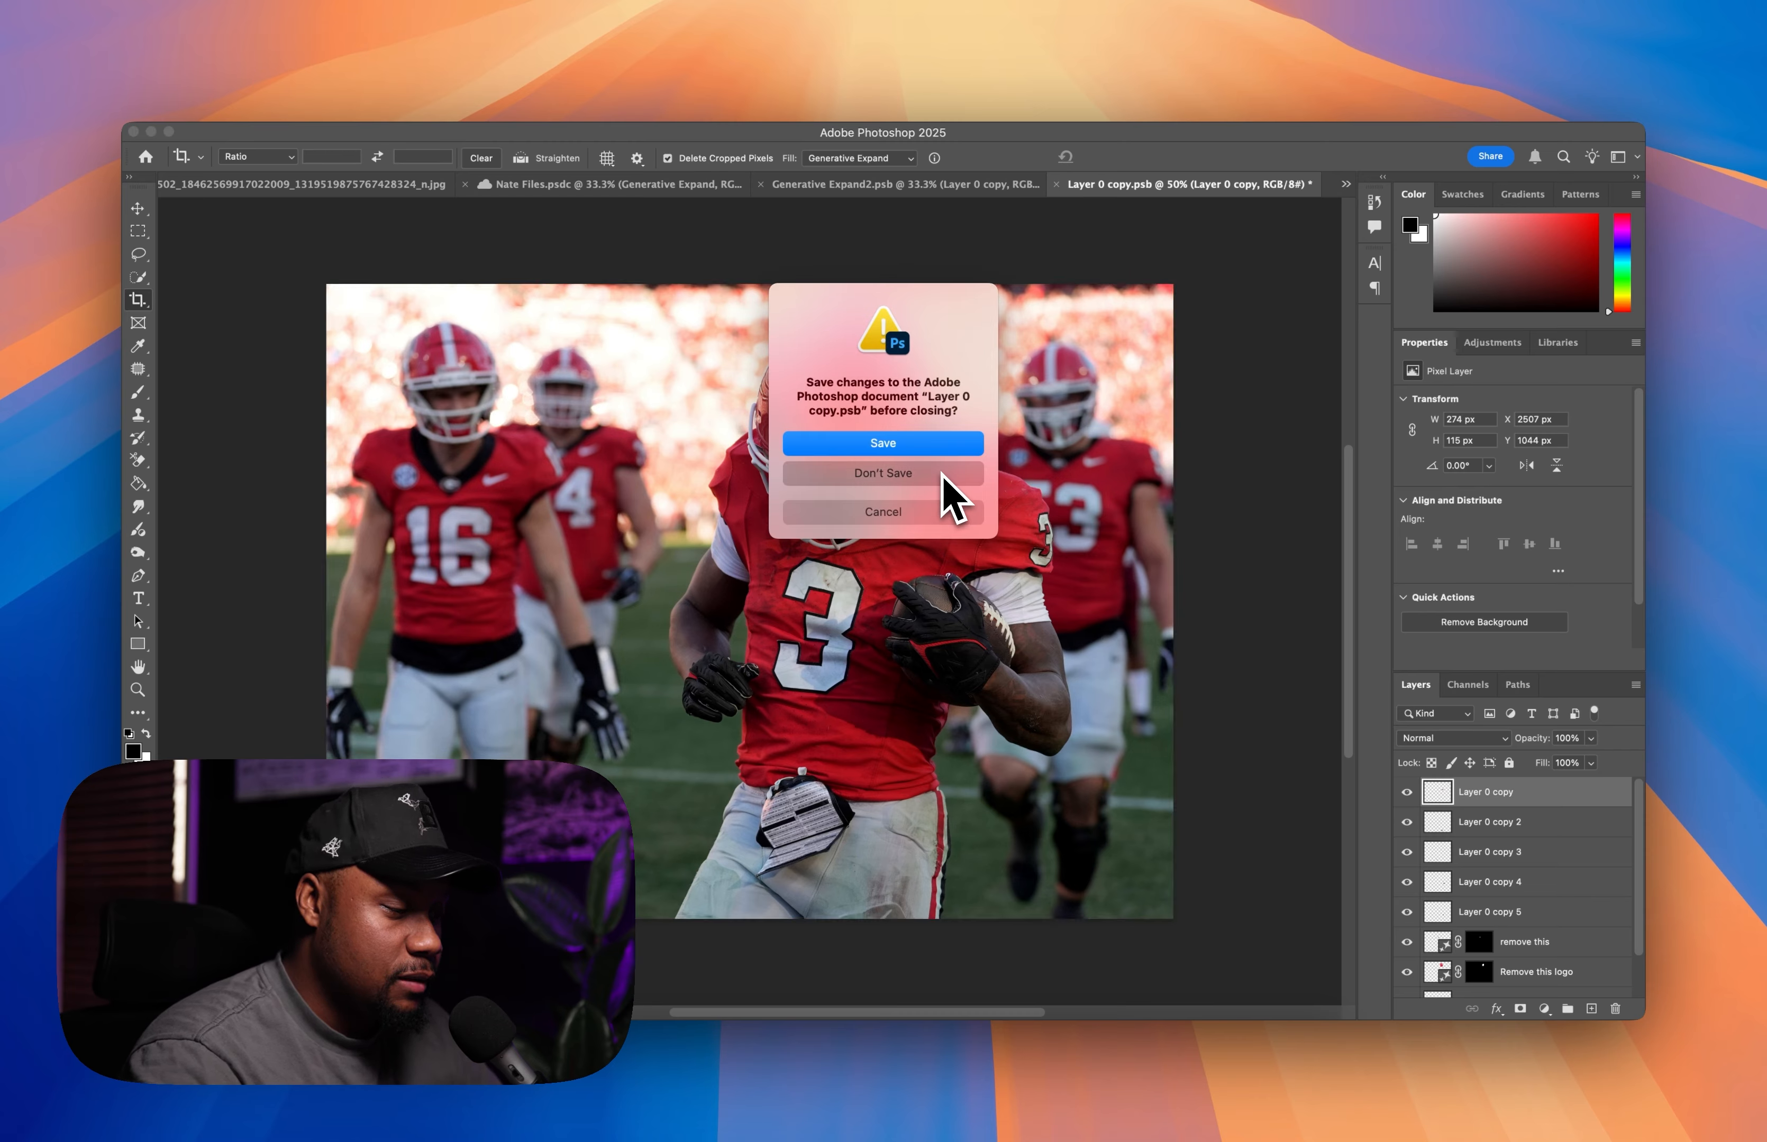
click(939, 476)
- Compare the expanded file with Layer 0 copy off and on, and show Layer 0 copy 2 and Layer 0 copy 7
click(1406, 943)
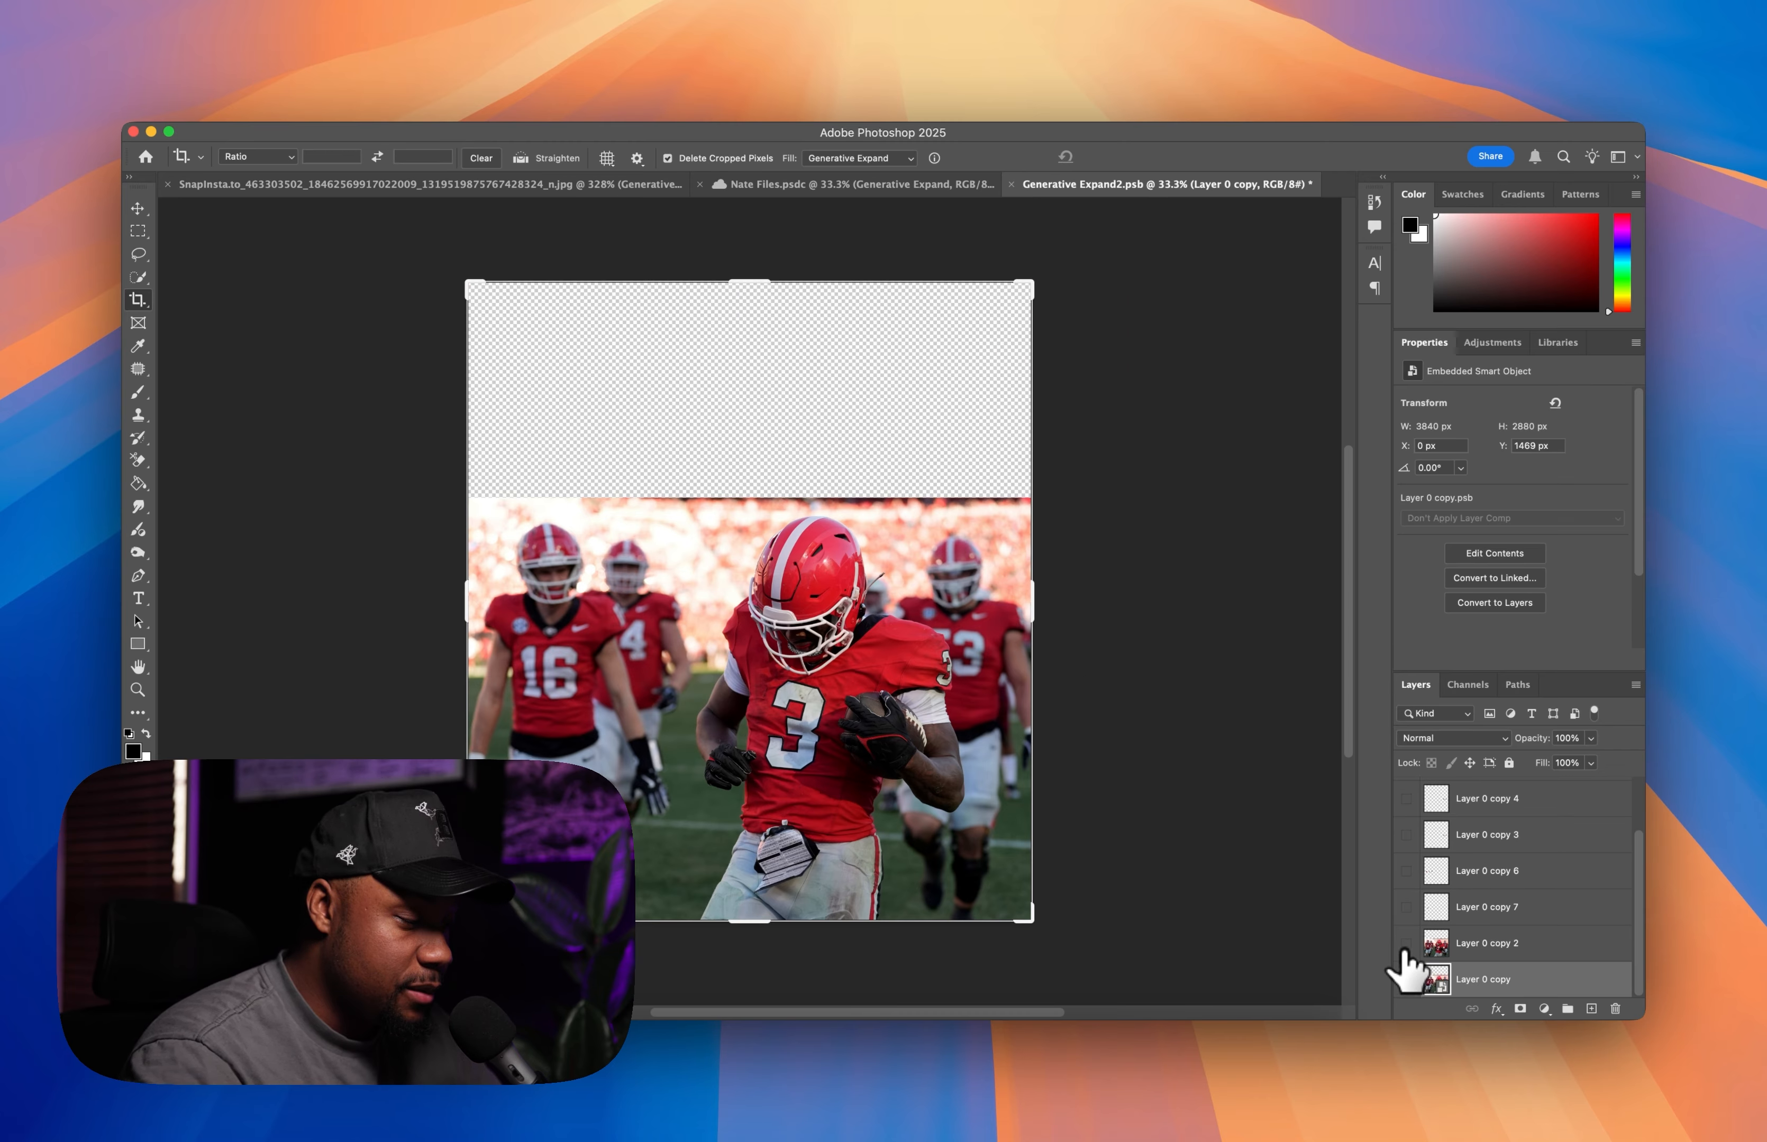
click(1408, 918)
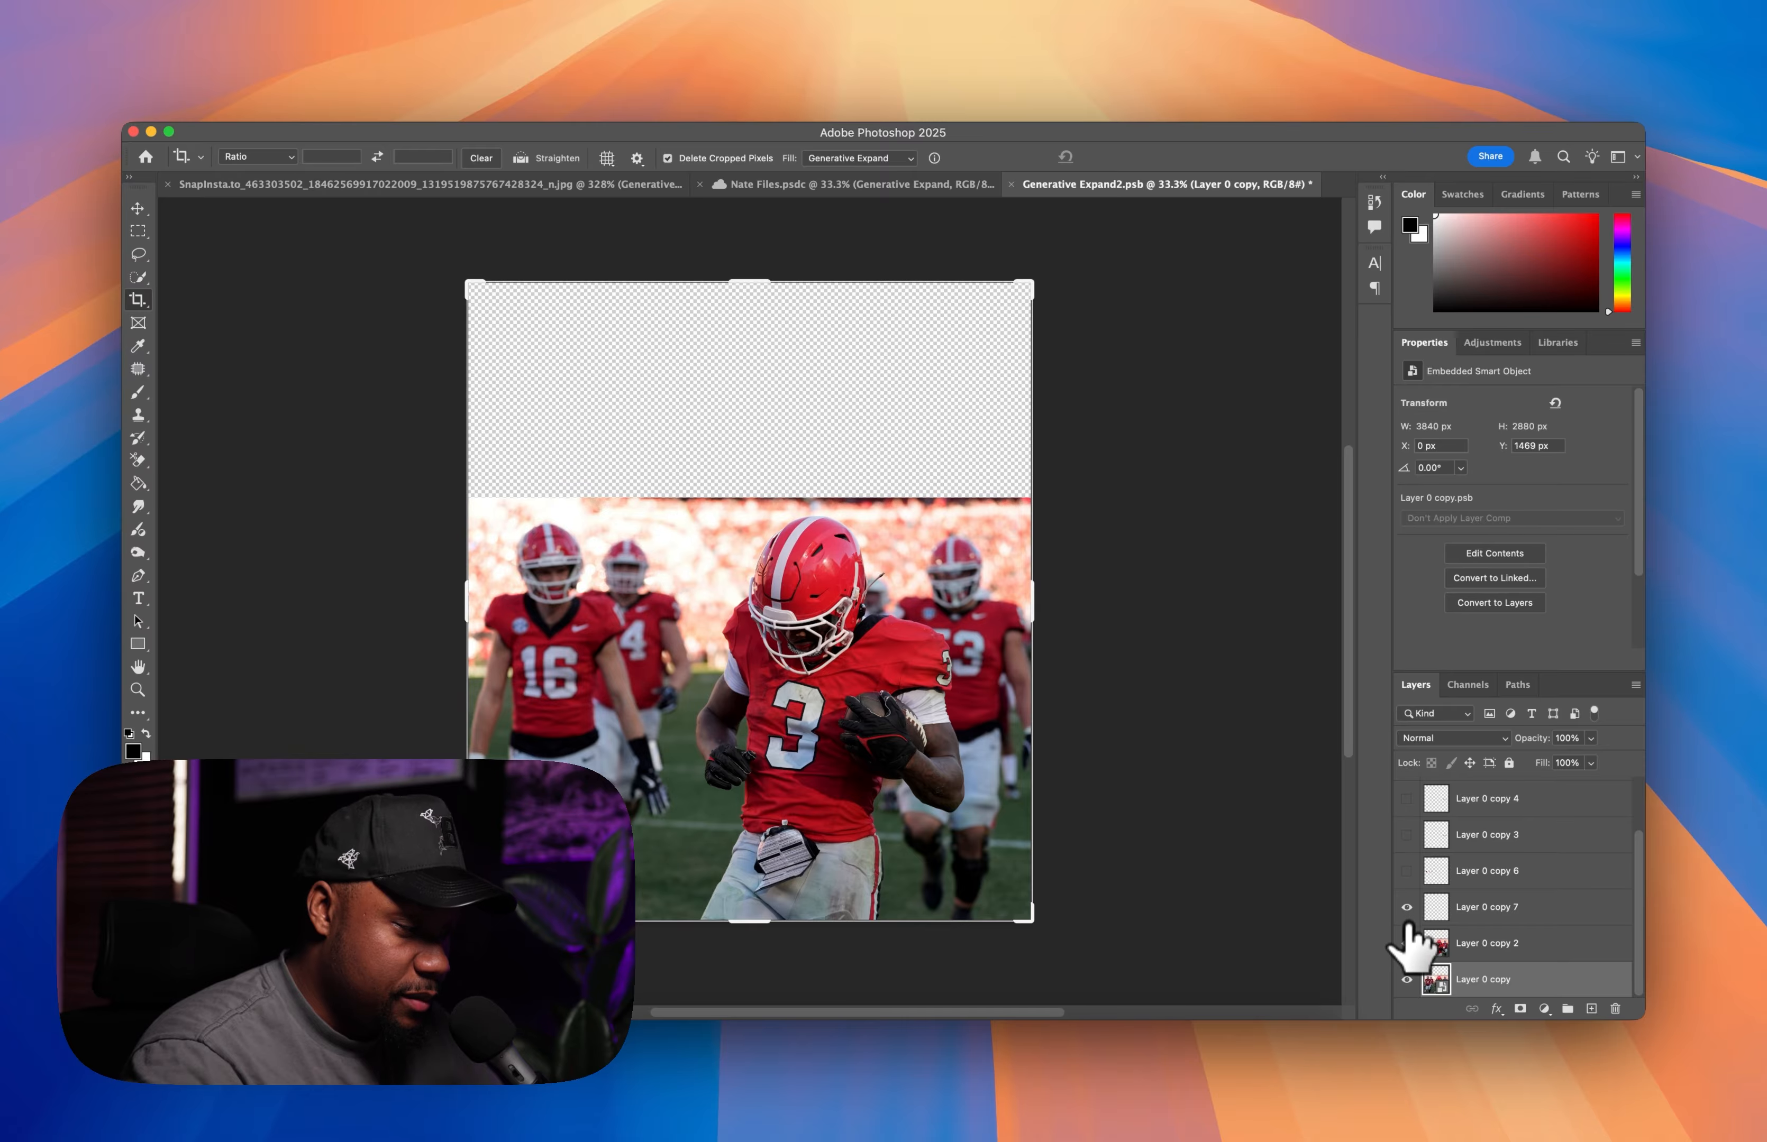
click(1406, 943)
click(1407, 979)
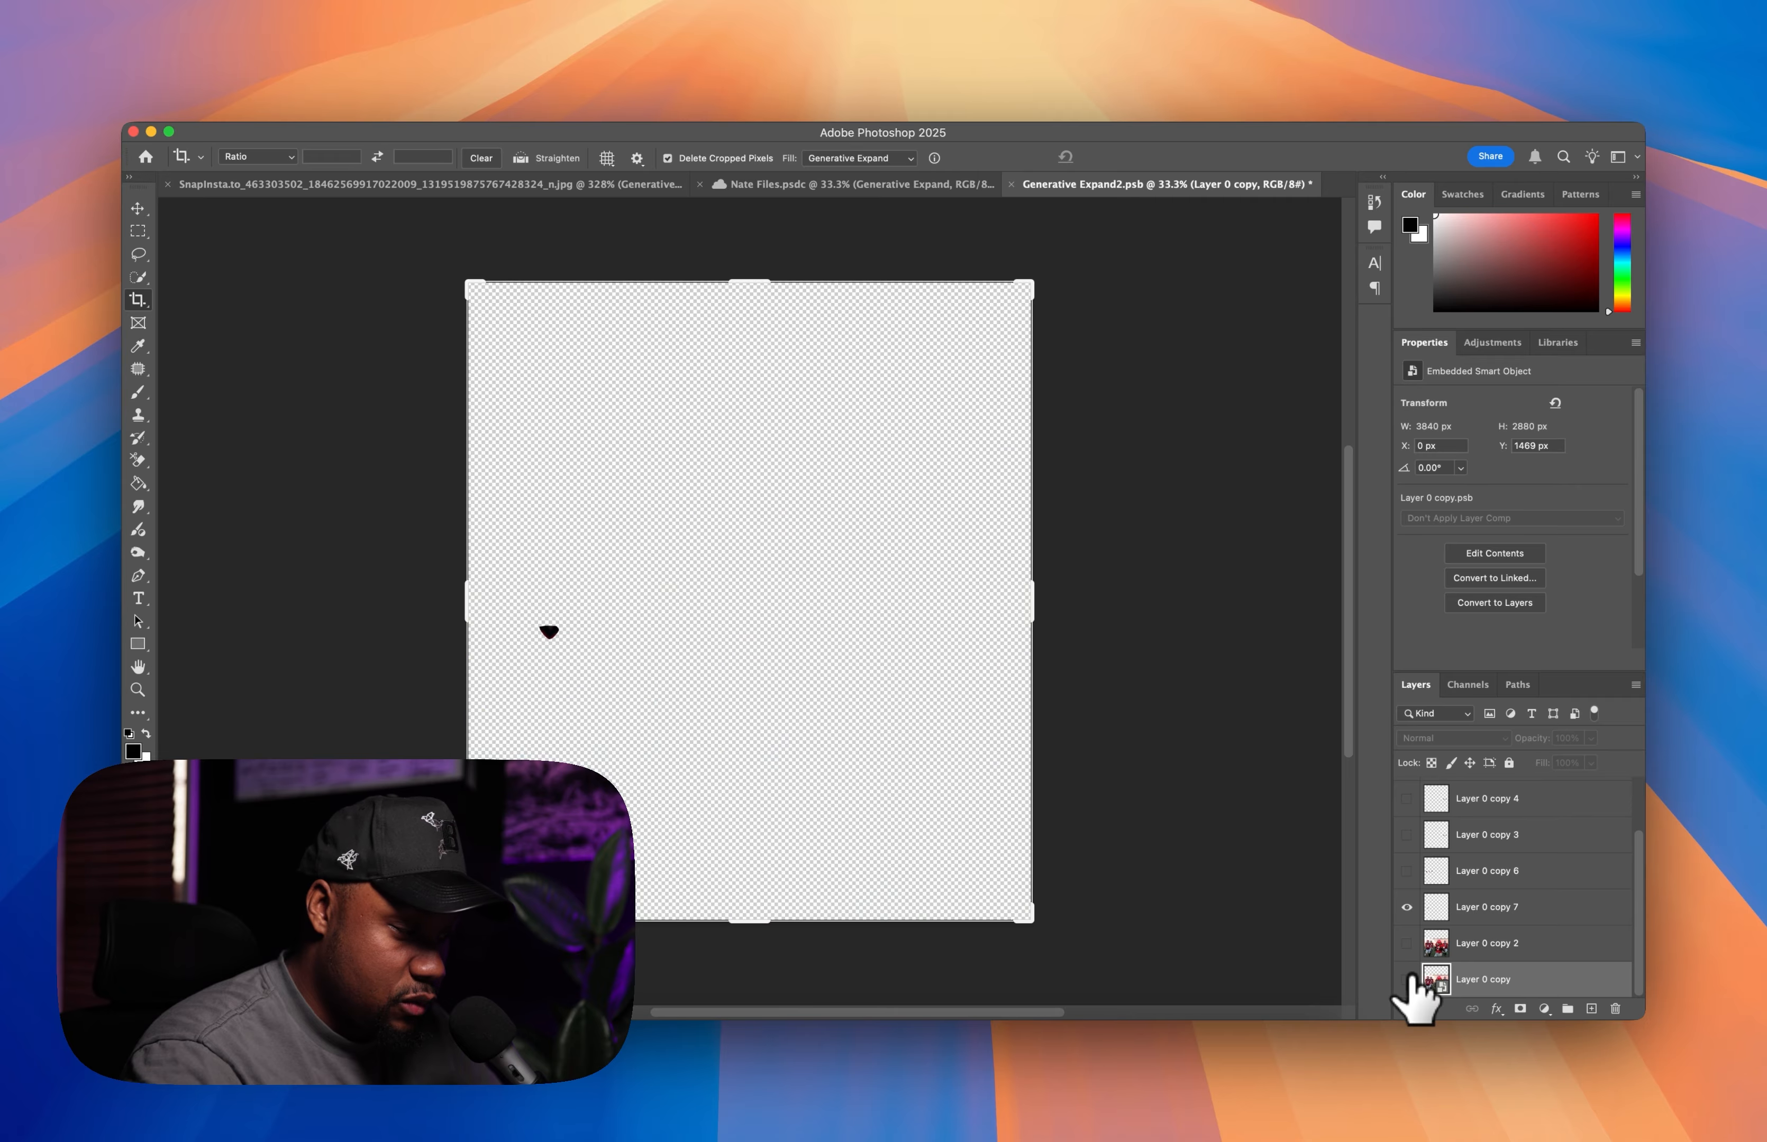
click(1406, 979)
click(1418, 956)
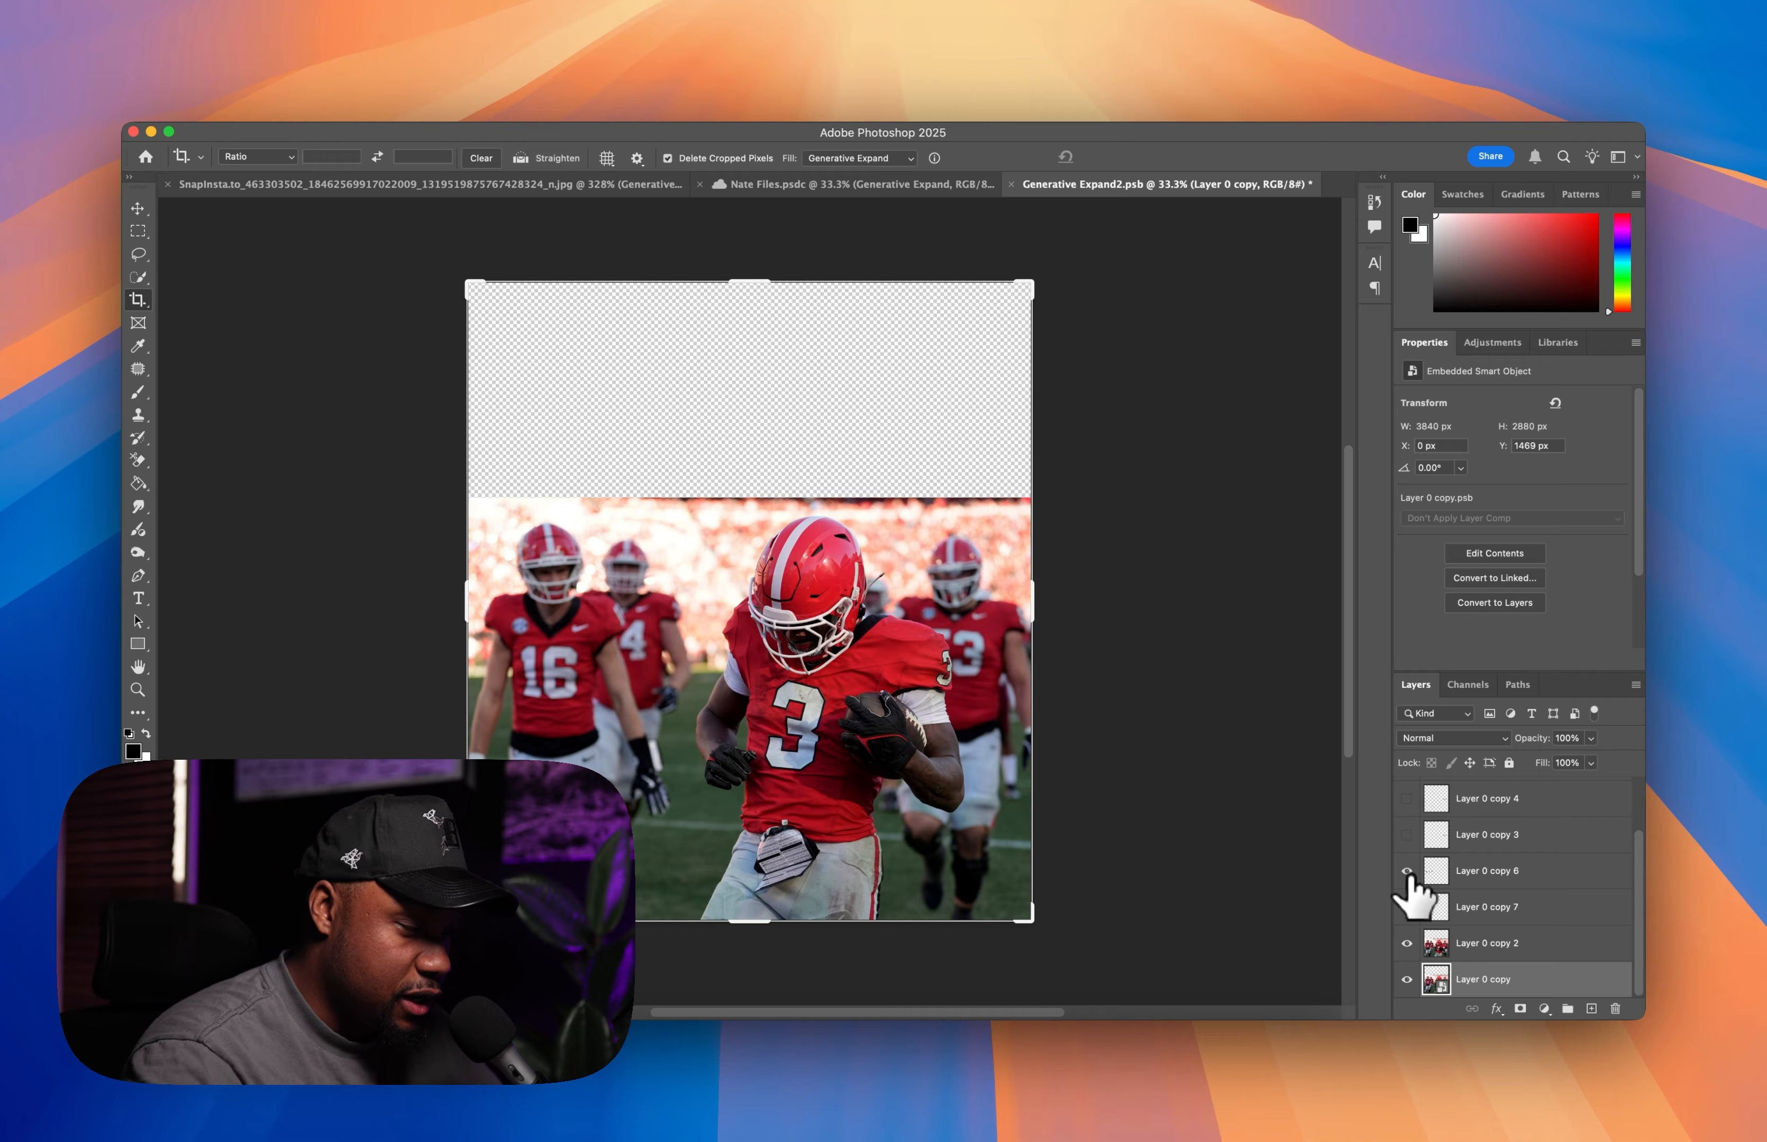
- Show Layer 0 copy 6, copy 3, copy 4, copy 5 and the Generative Expand layer, and close Generative Expand2.psb without saving
click(1406, 872)
click(1407, 836)
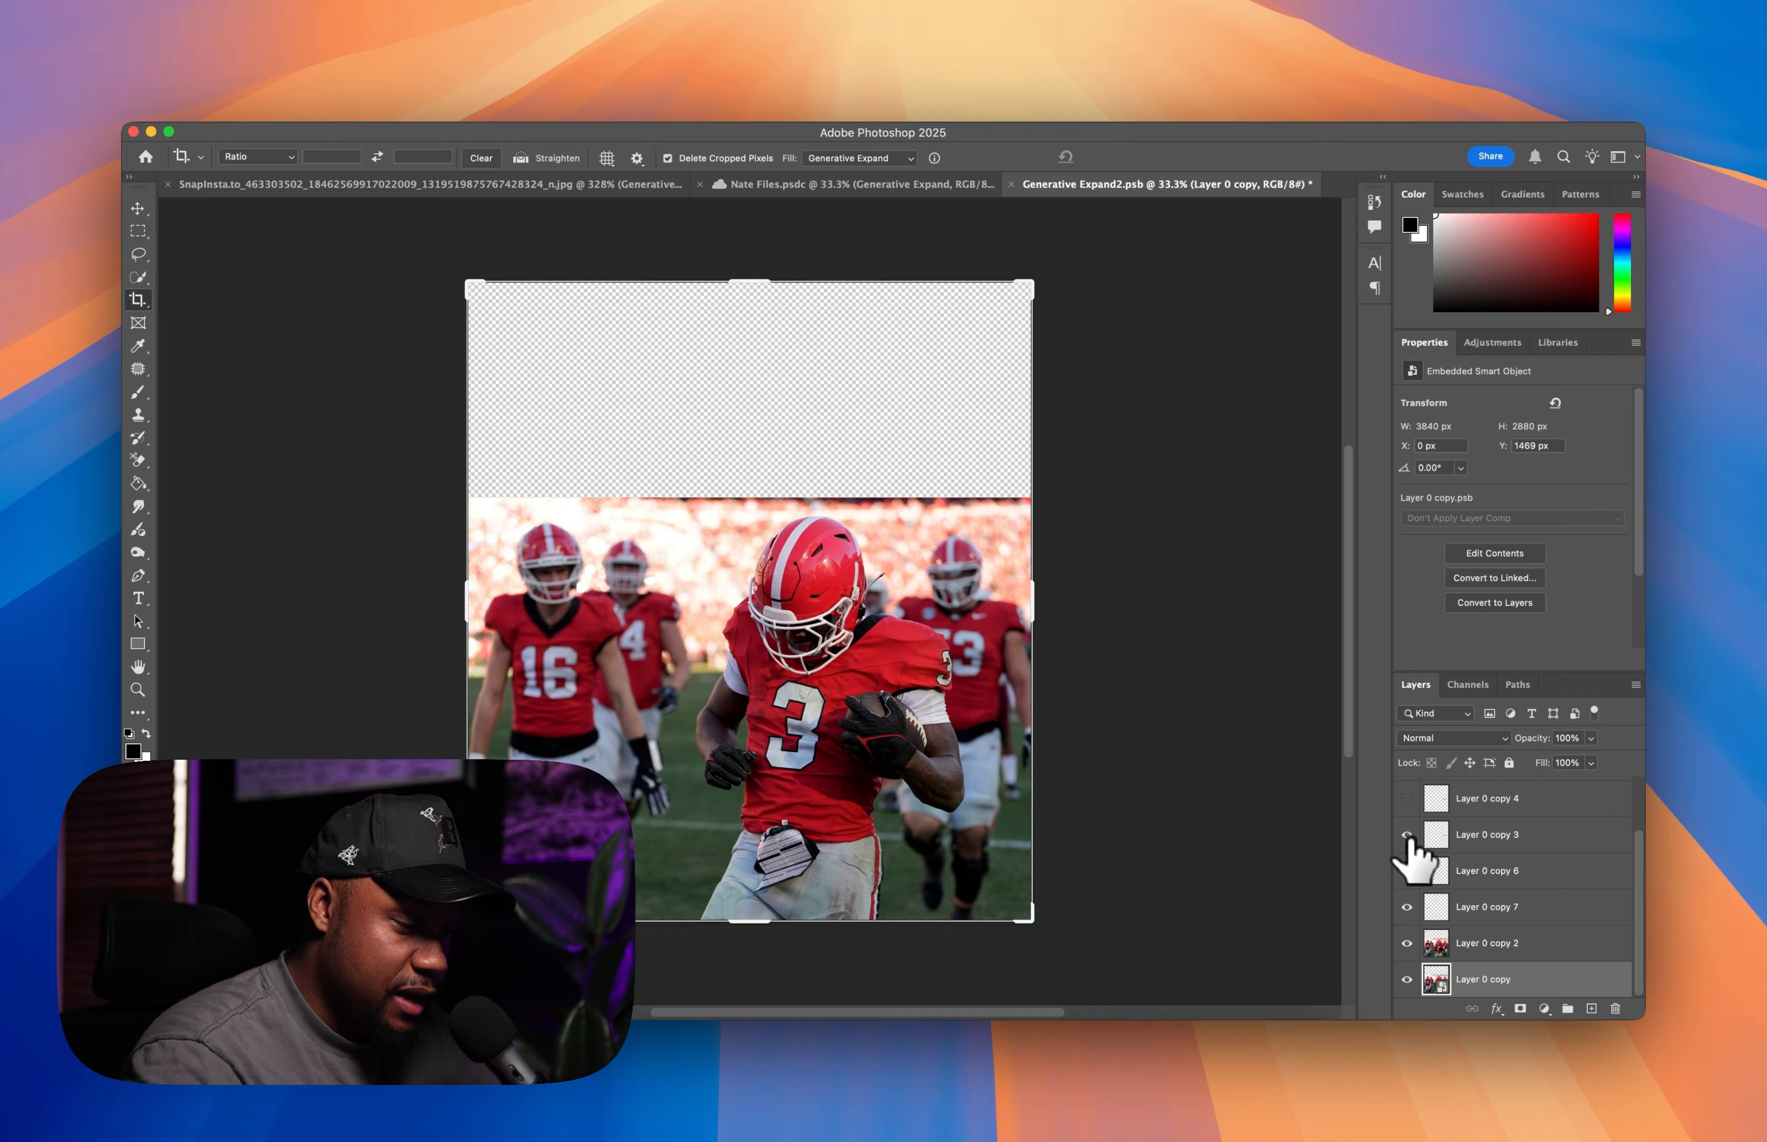
click(1407, 798)
scroll(1439, 886, up, 2)
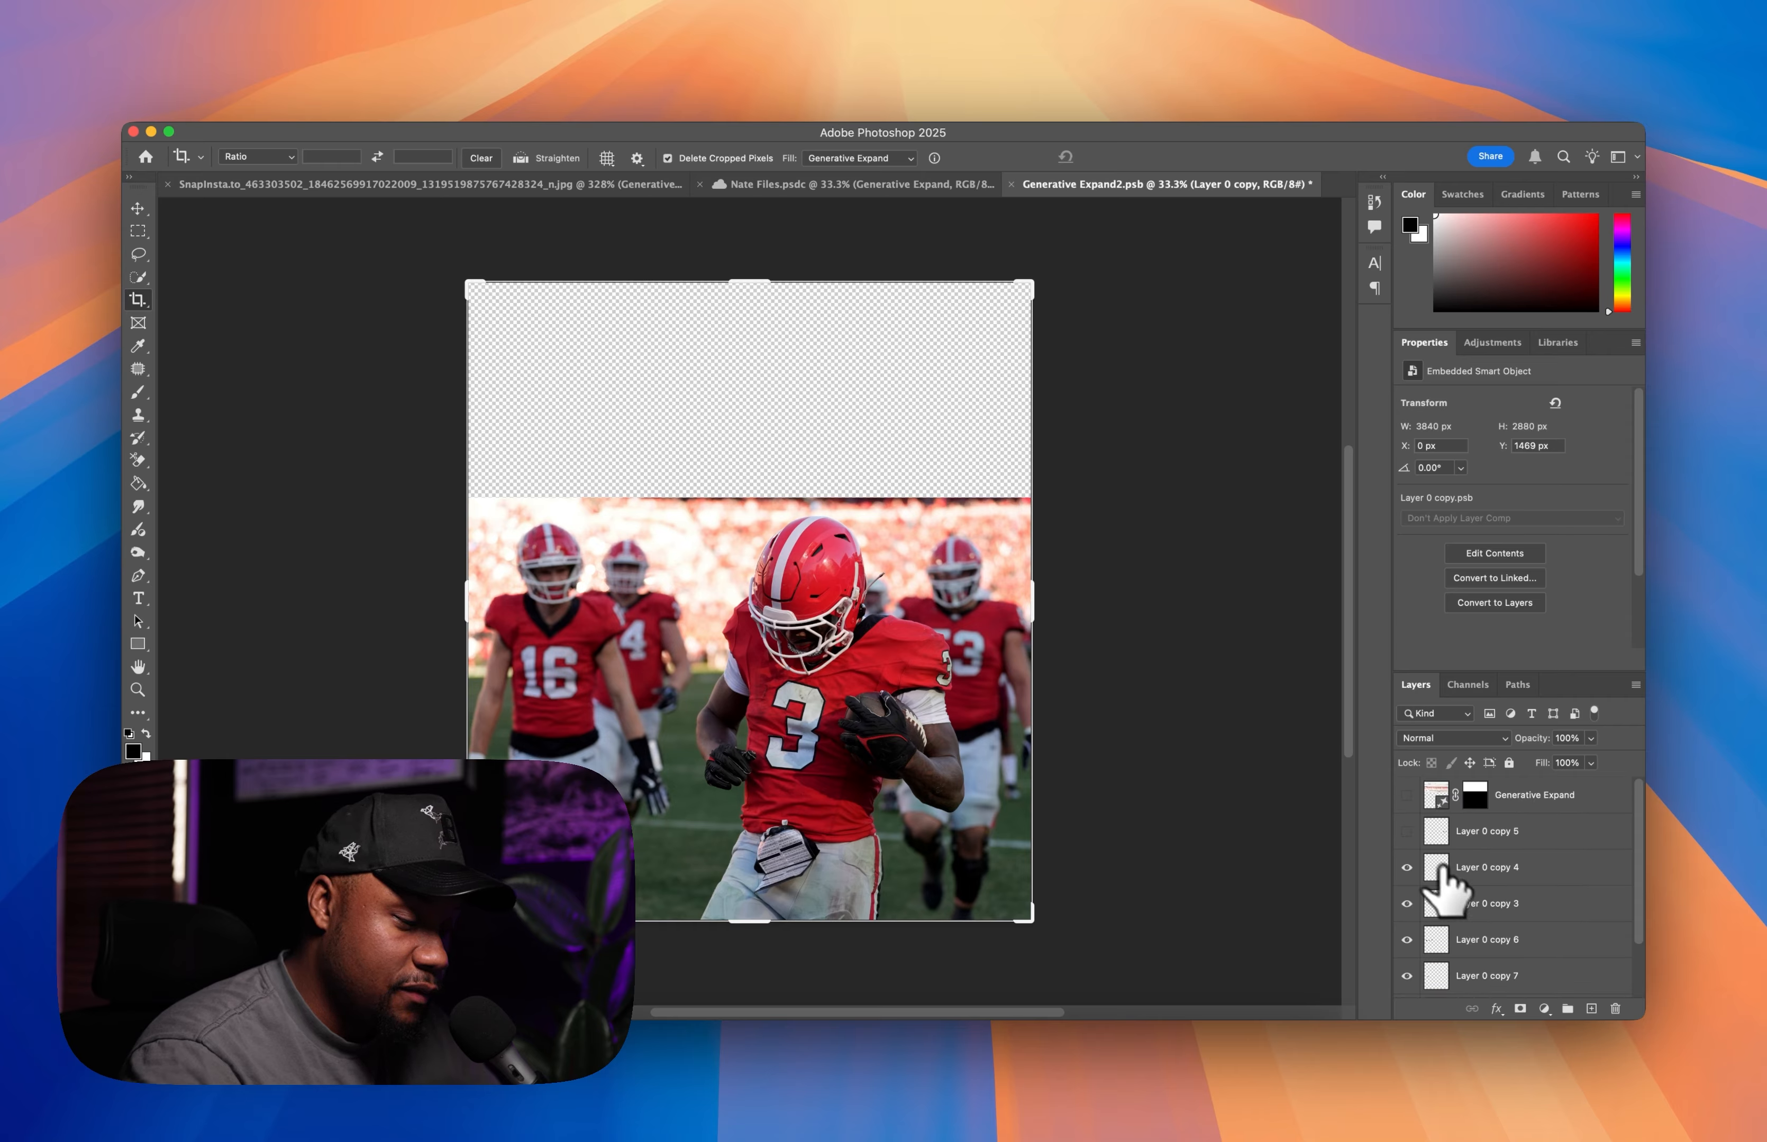
click(1406, 796)
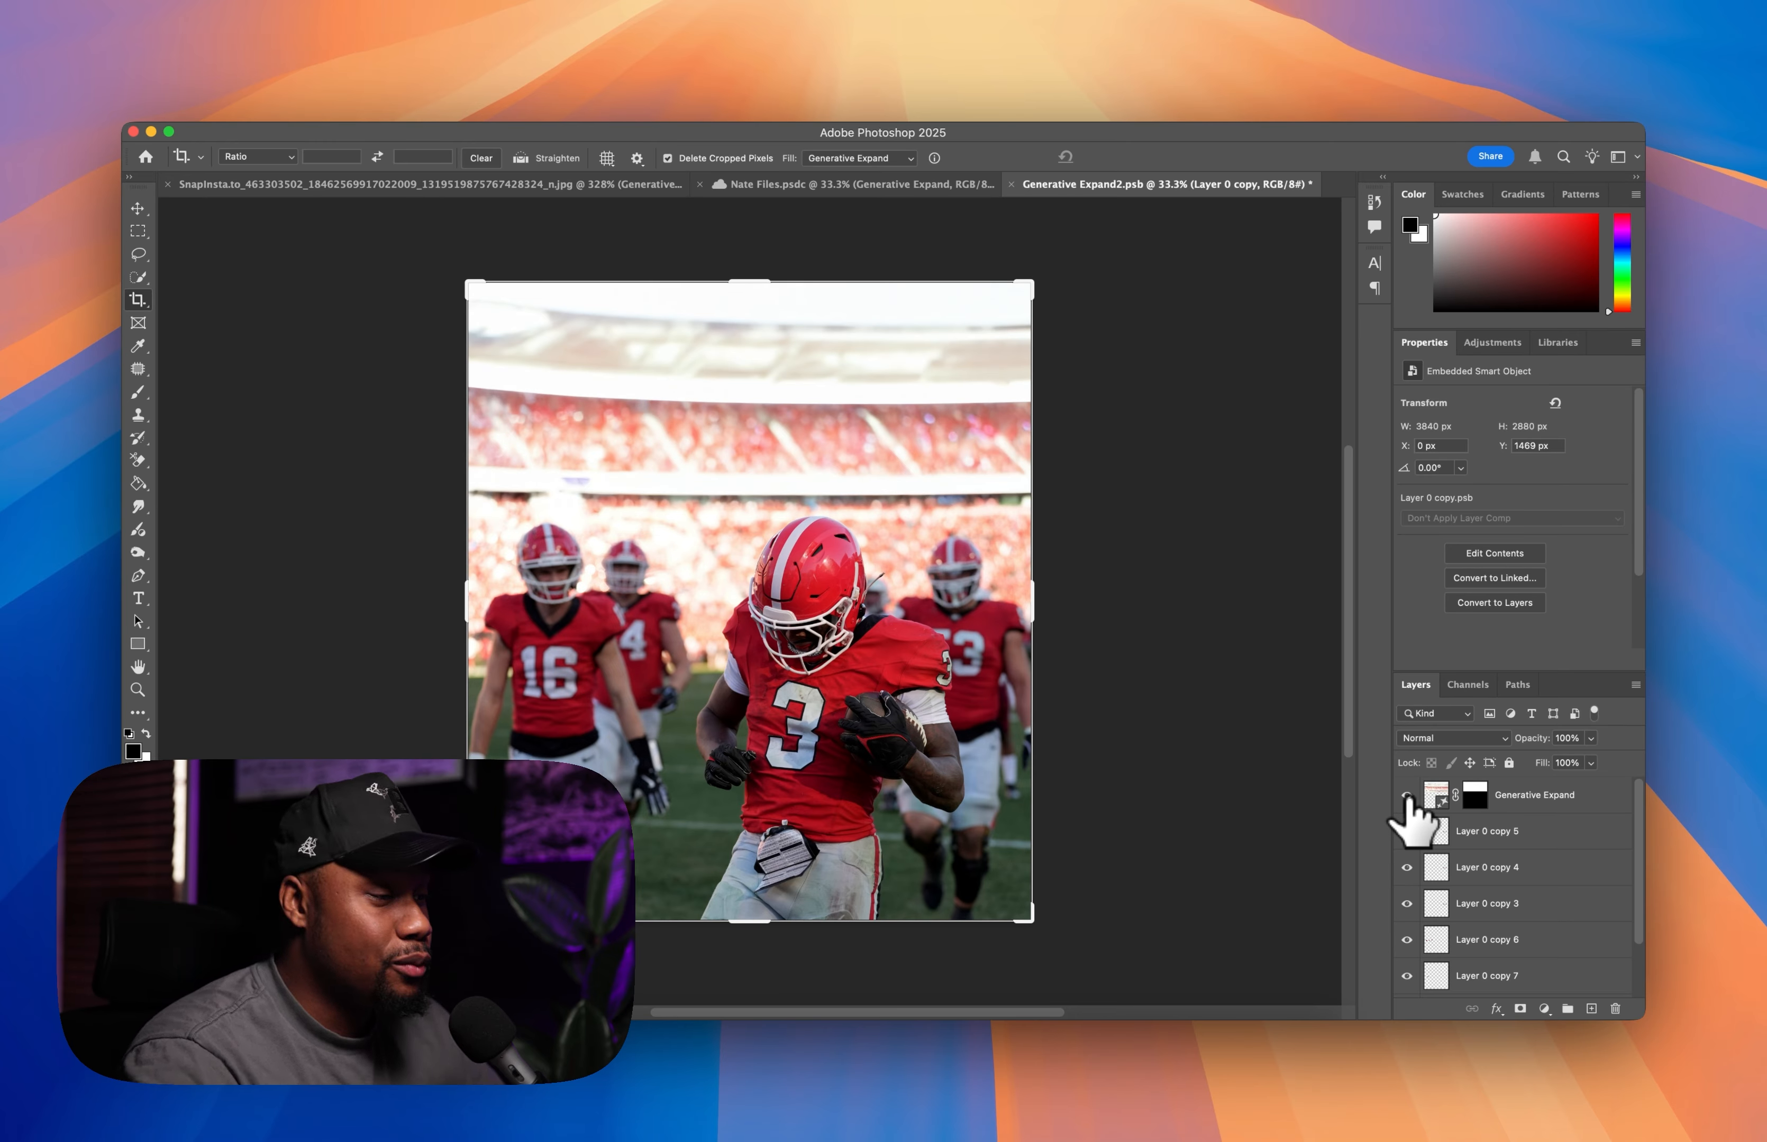
click(1011, 184)
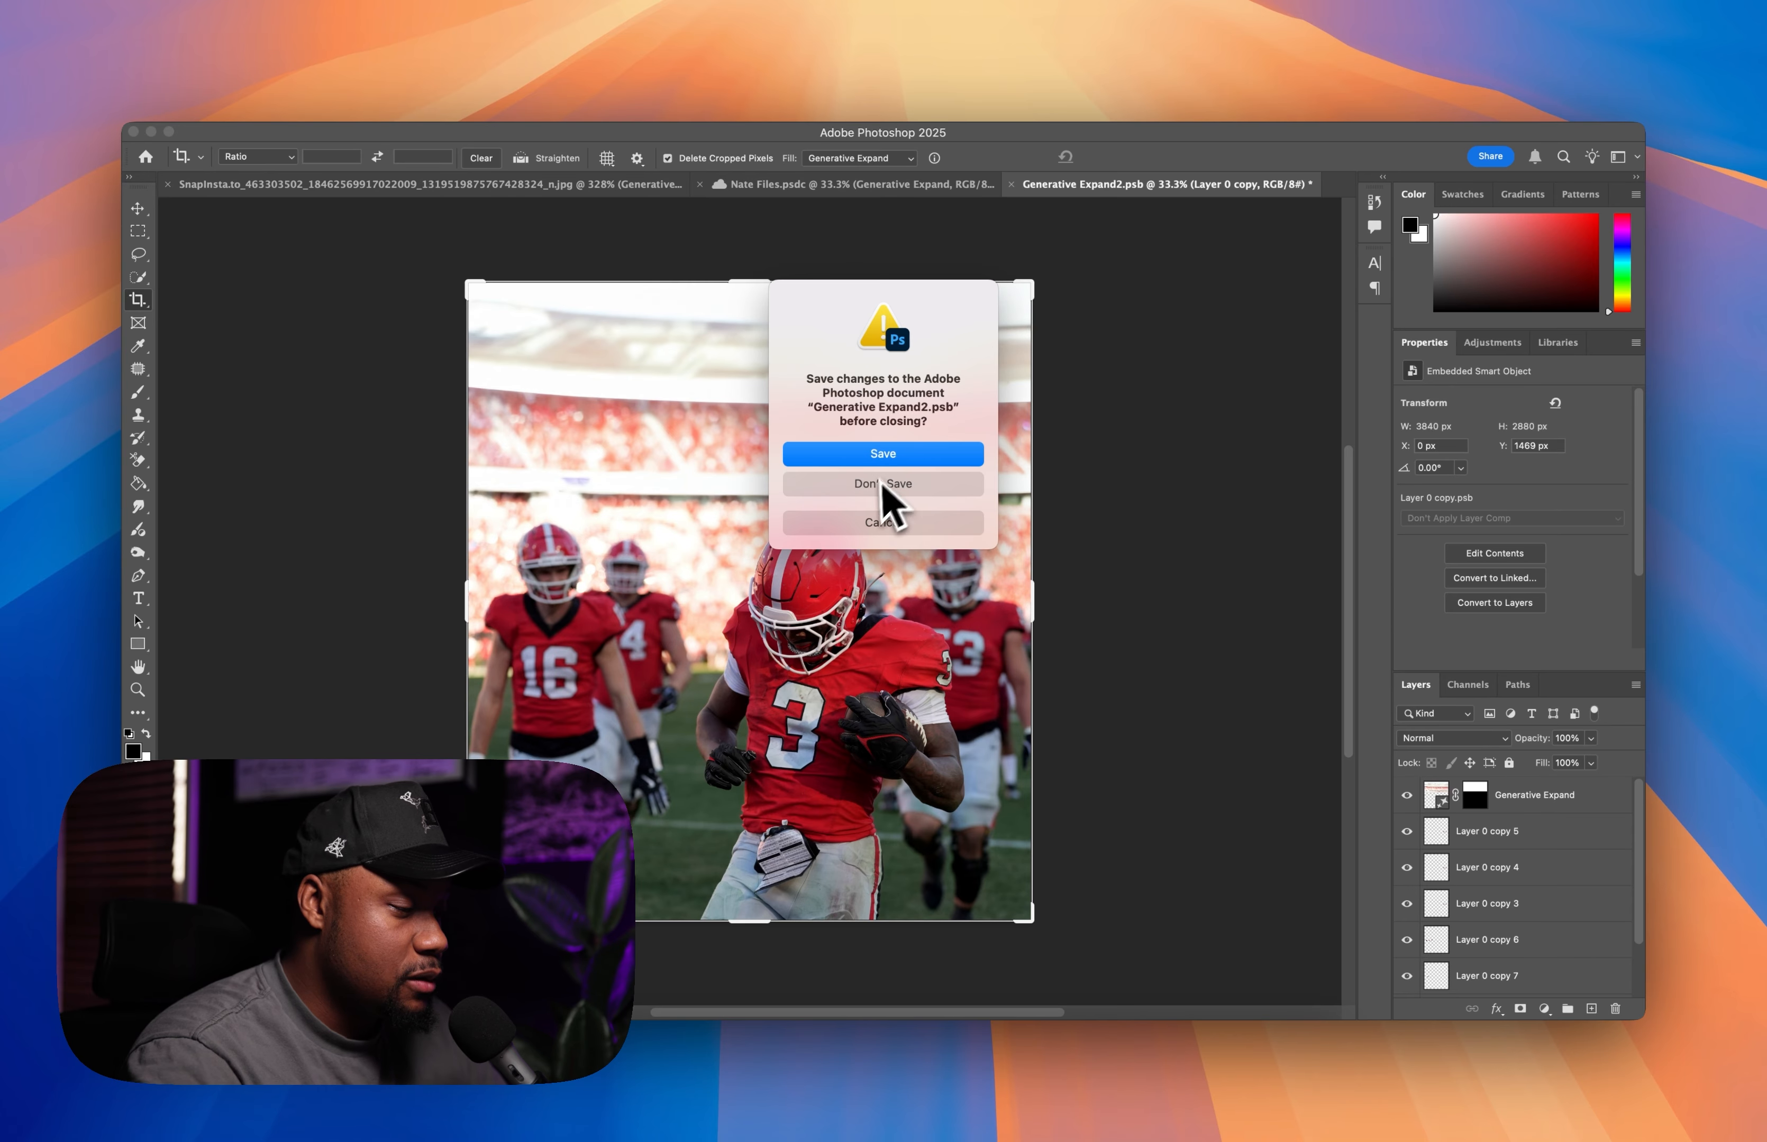
click(883, 486)
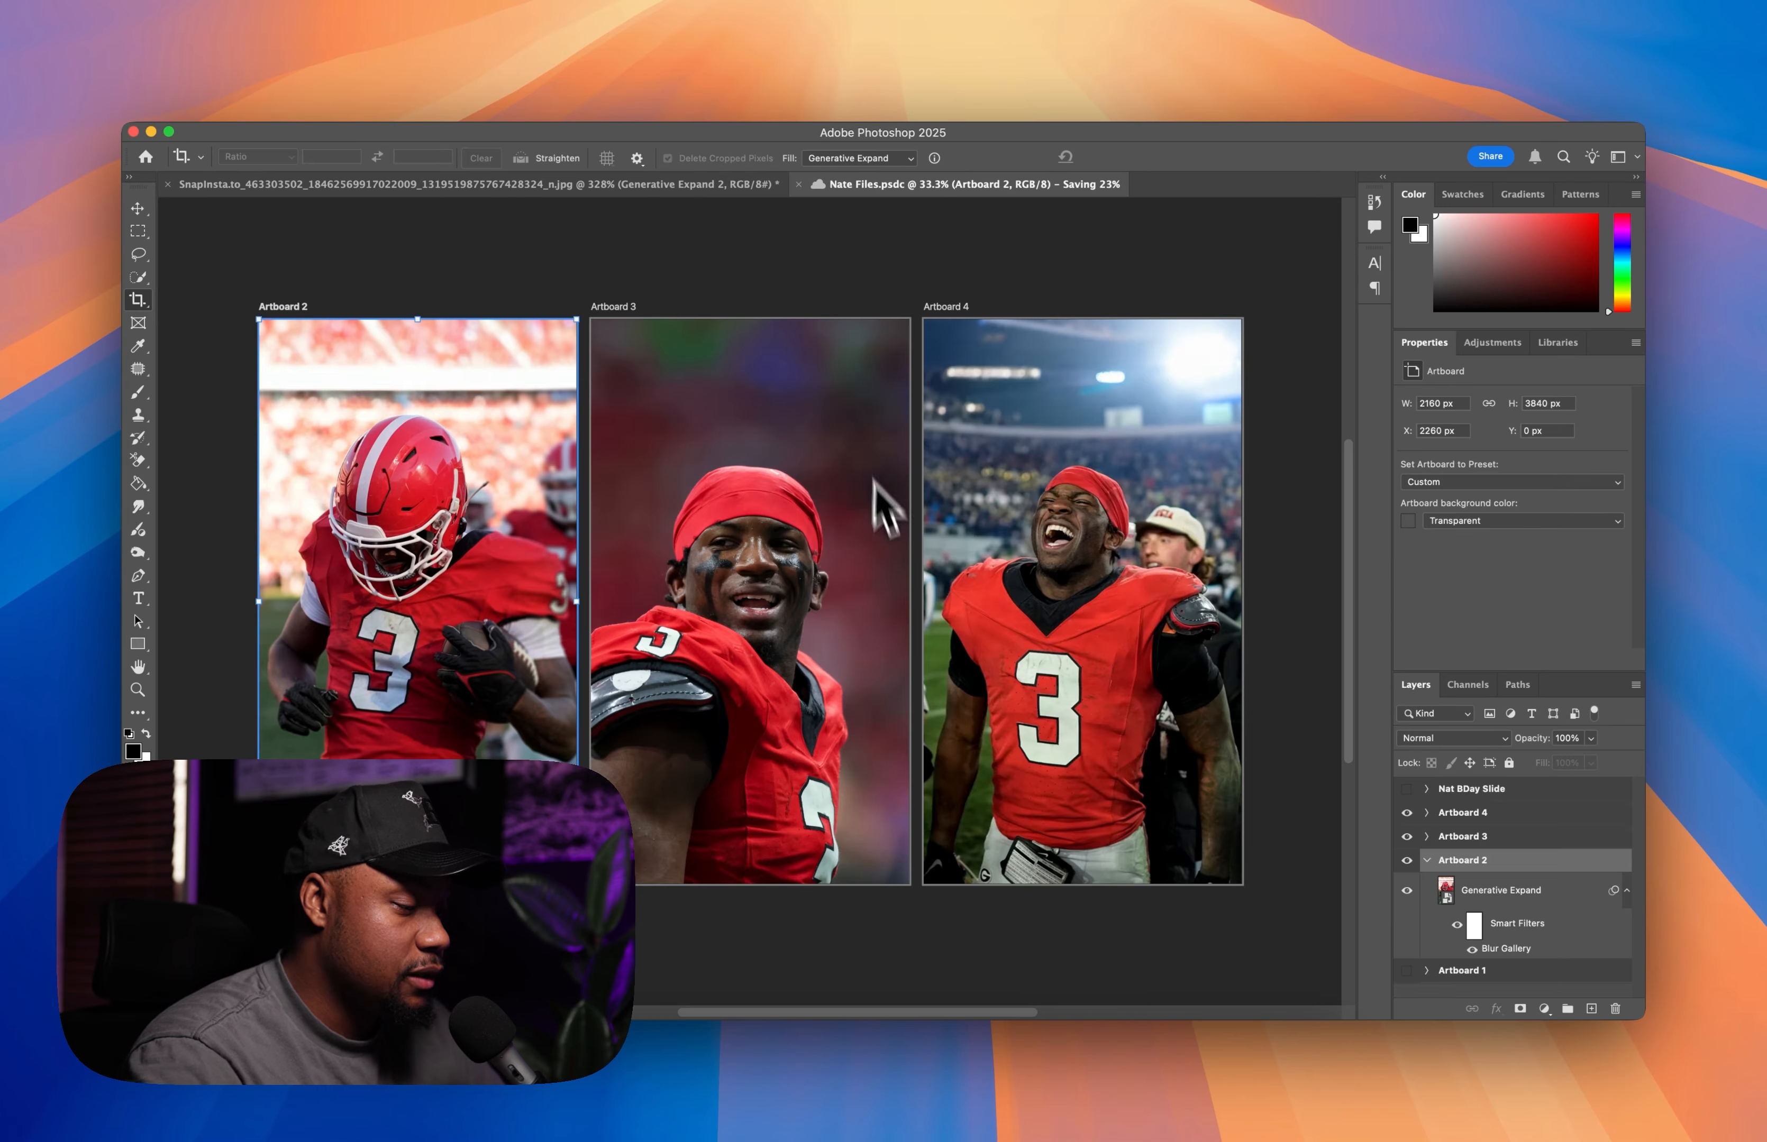
- Return to the SnapInsta photo of the player and outline the white swoosh on the red jersey with the Patch tool
click(565, 186)
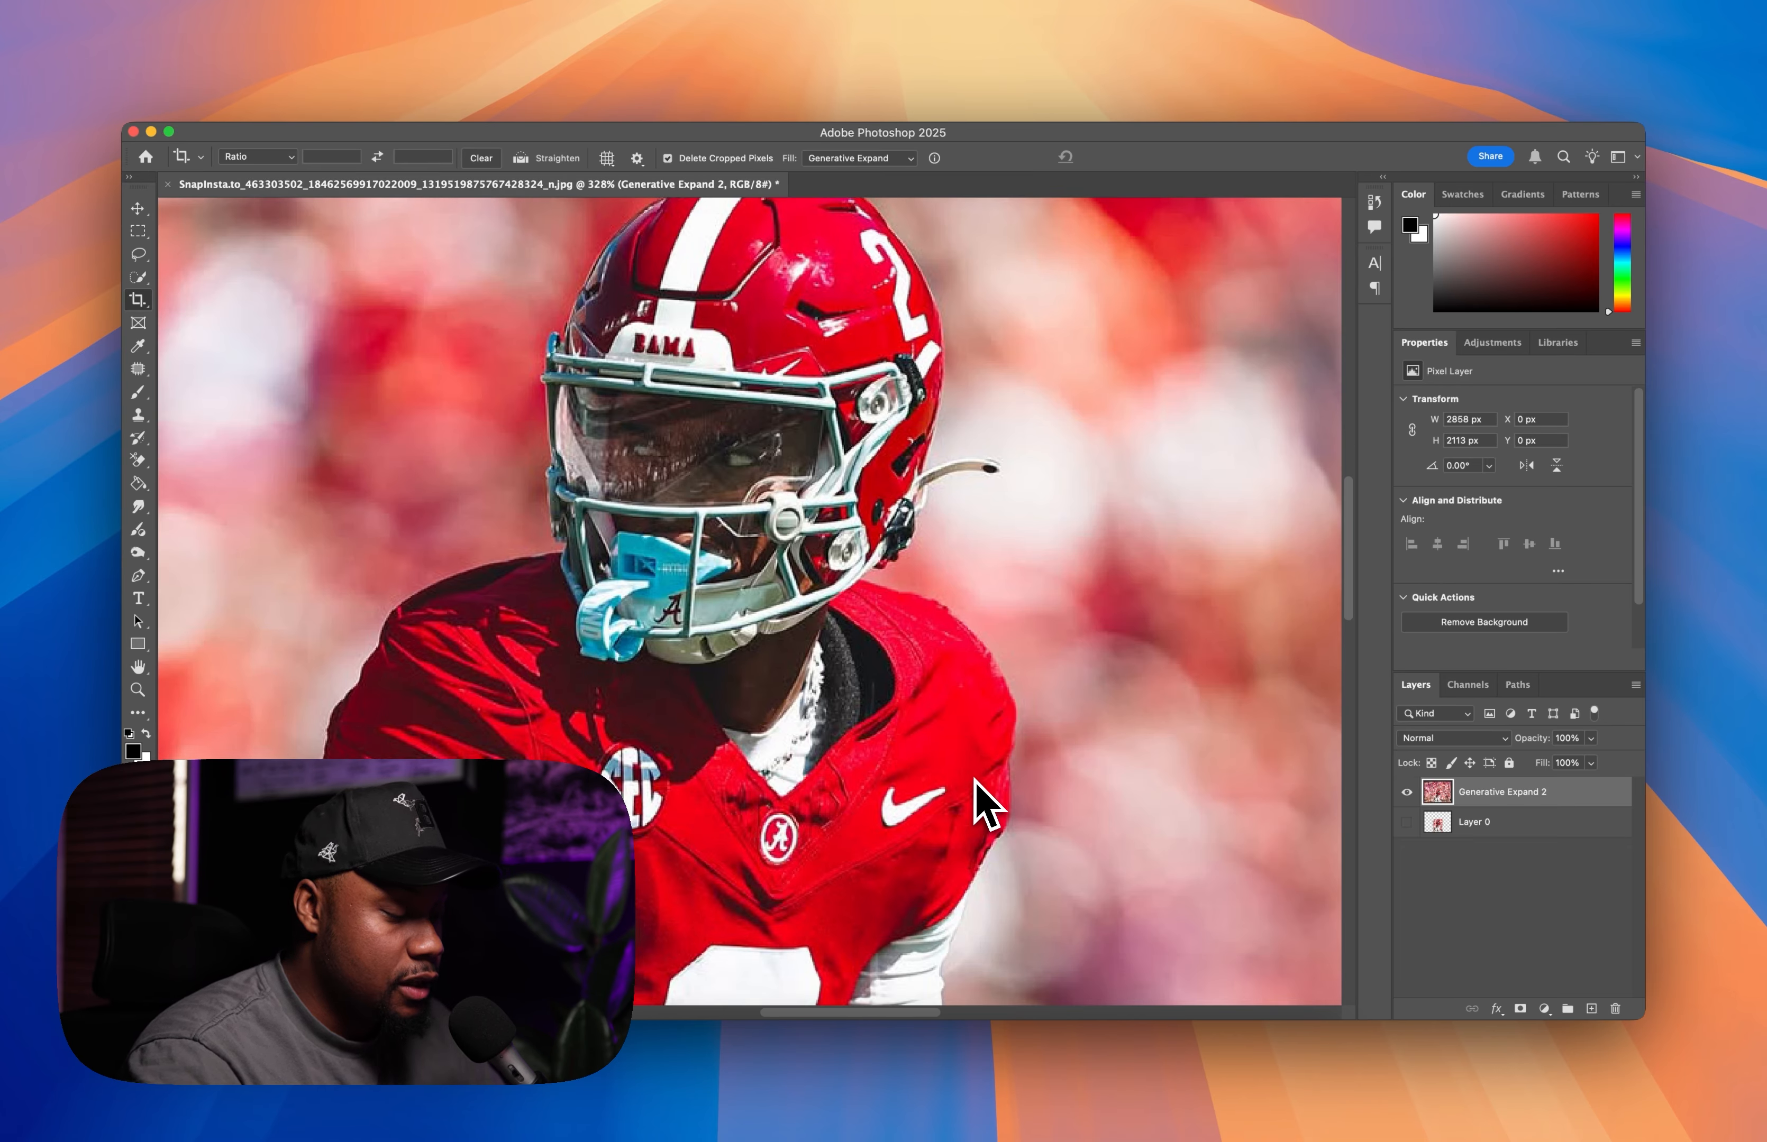
scroll(980, 805, down, 3)
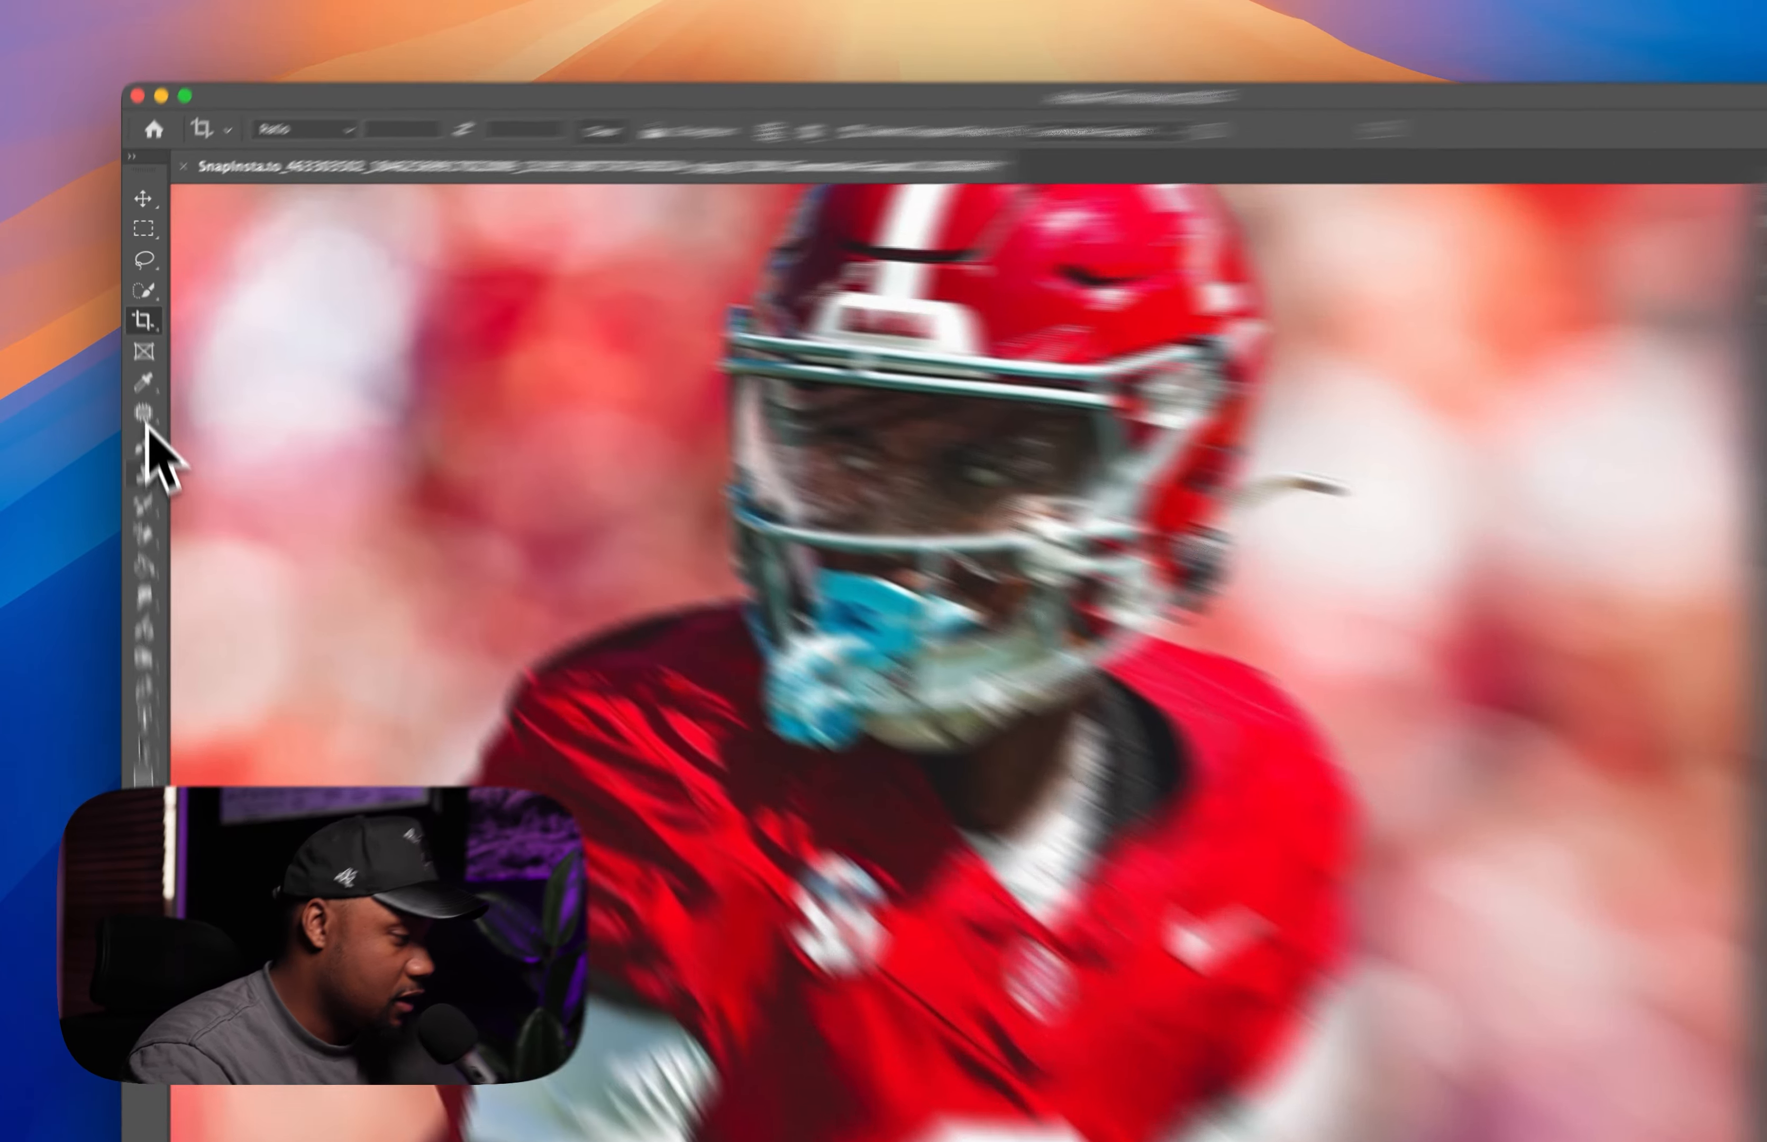
click(137, 369)
right_click(137, 369)
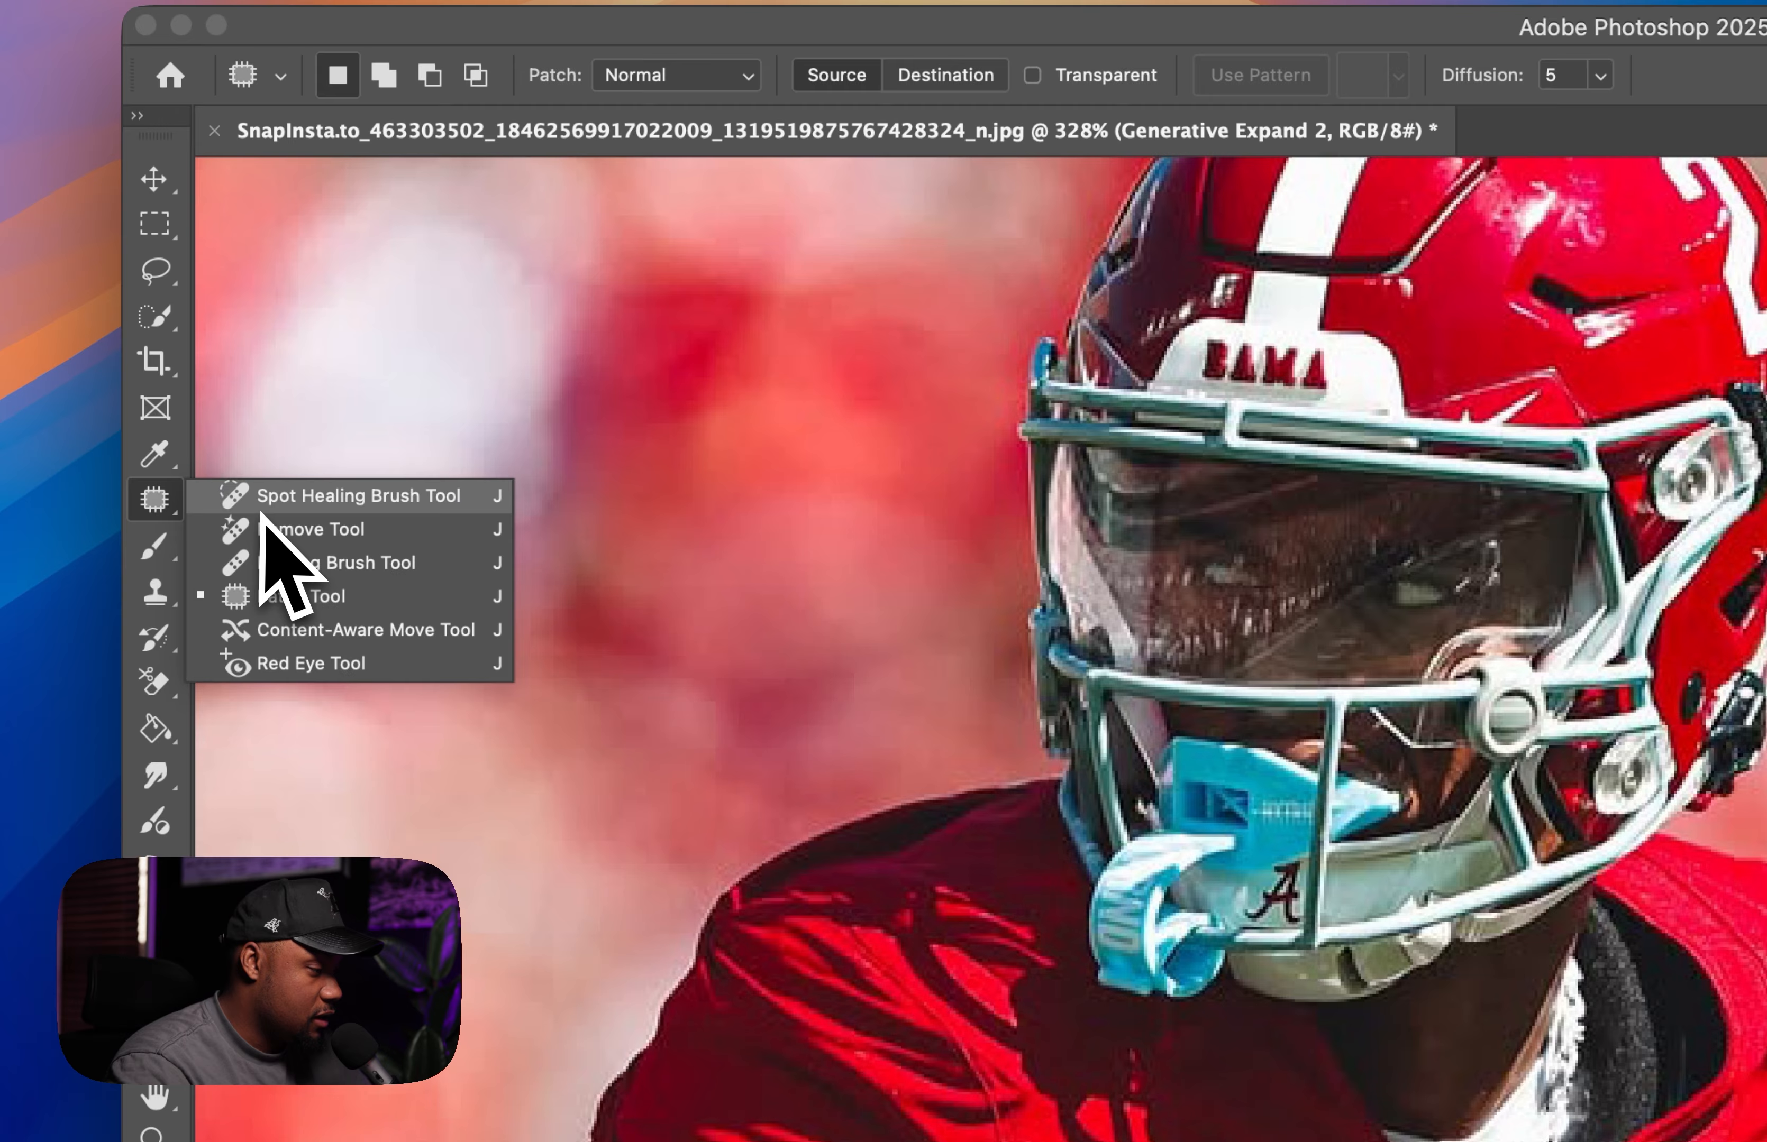
click(296, 601)
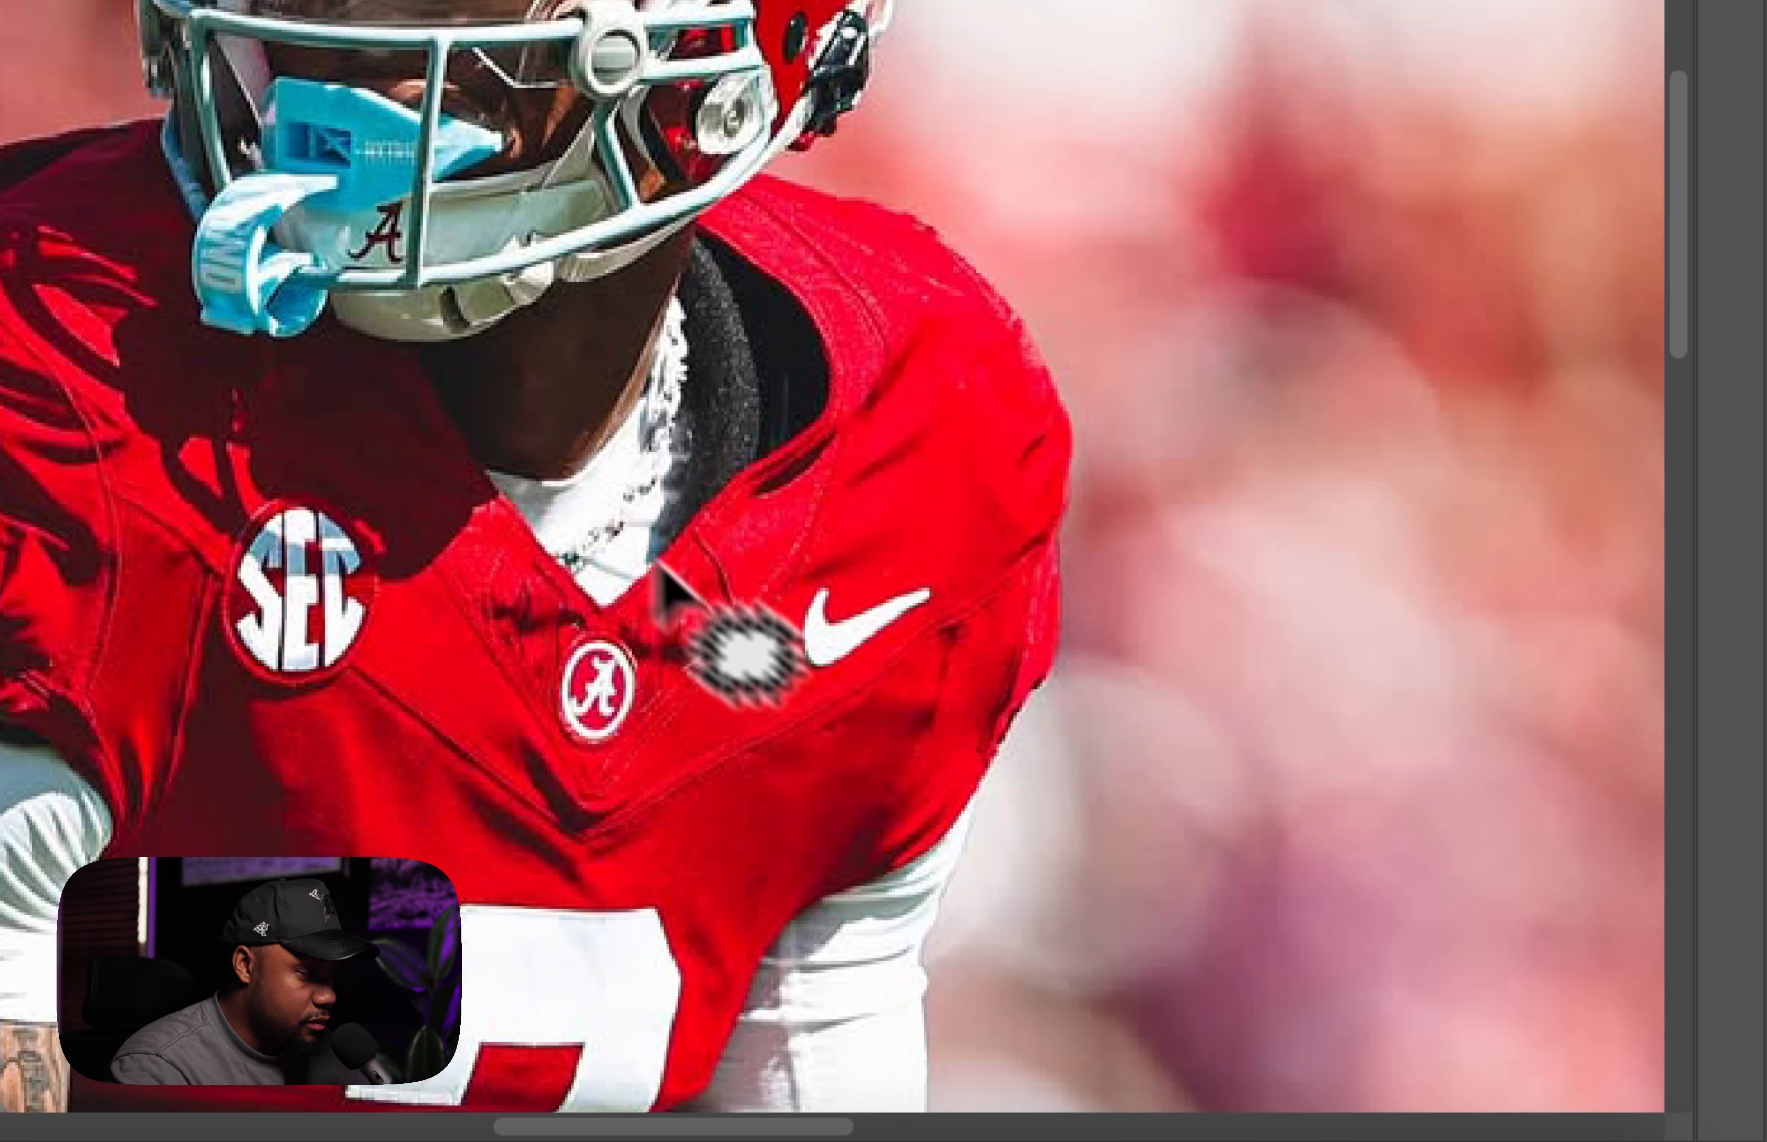
mouse_move(776, 623)
mouse_down()
mouse_move(856, 553)
mouse_move(933, 552)
mouse_move(956, 579)
mouse_move(949, 602)
mouse_move(840, 669)
mouse_move(795, 688)
mouse_move(777, 656)
mouse_up()
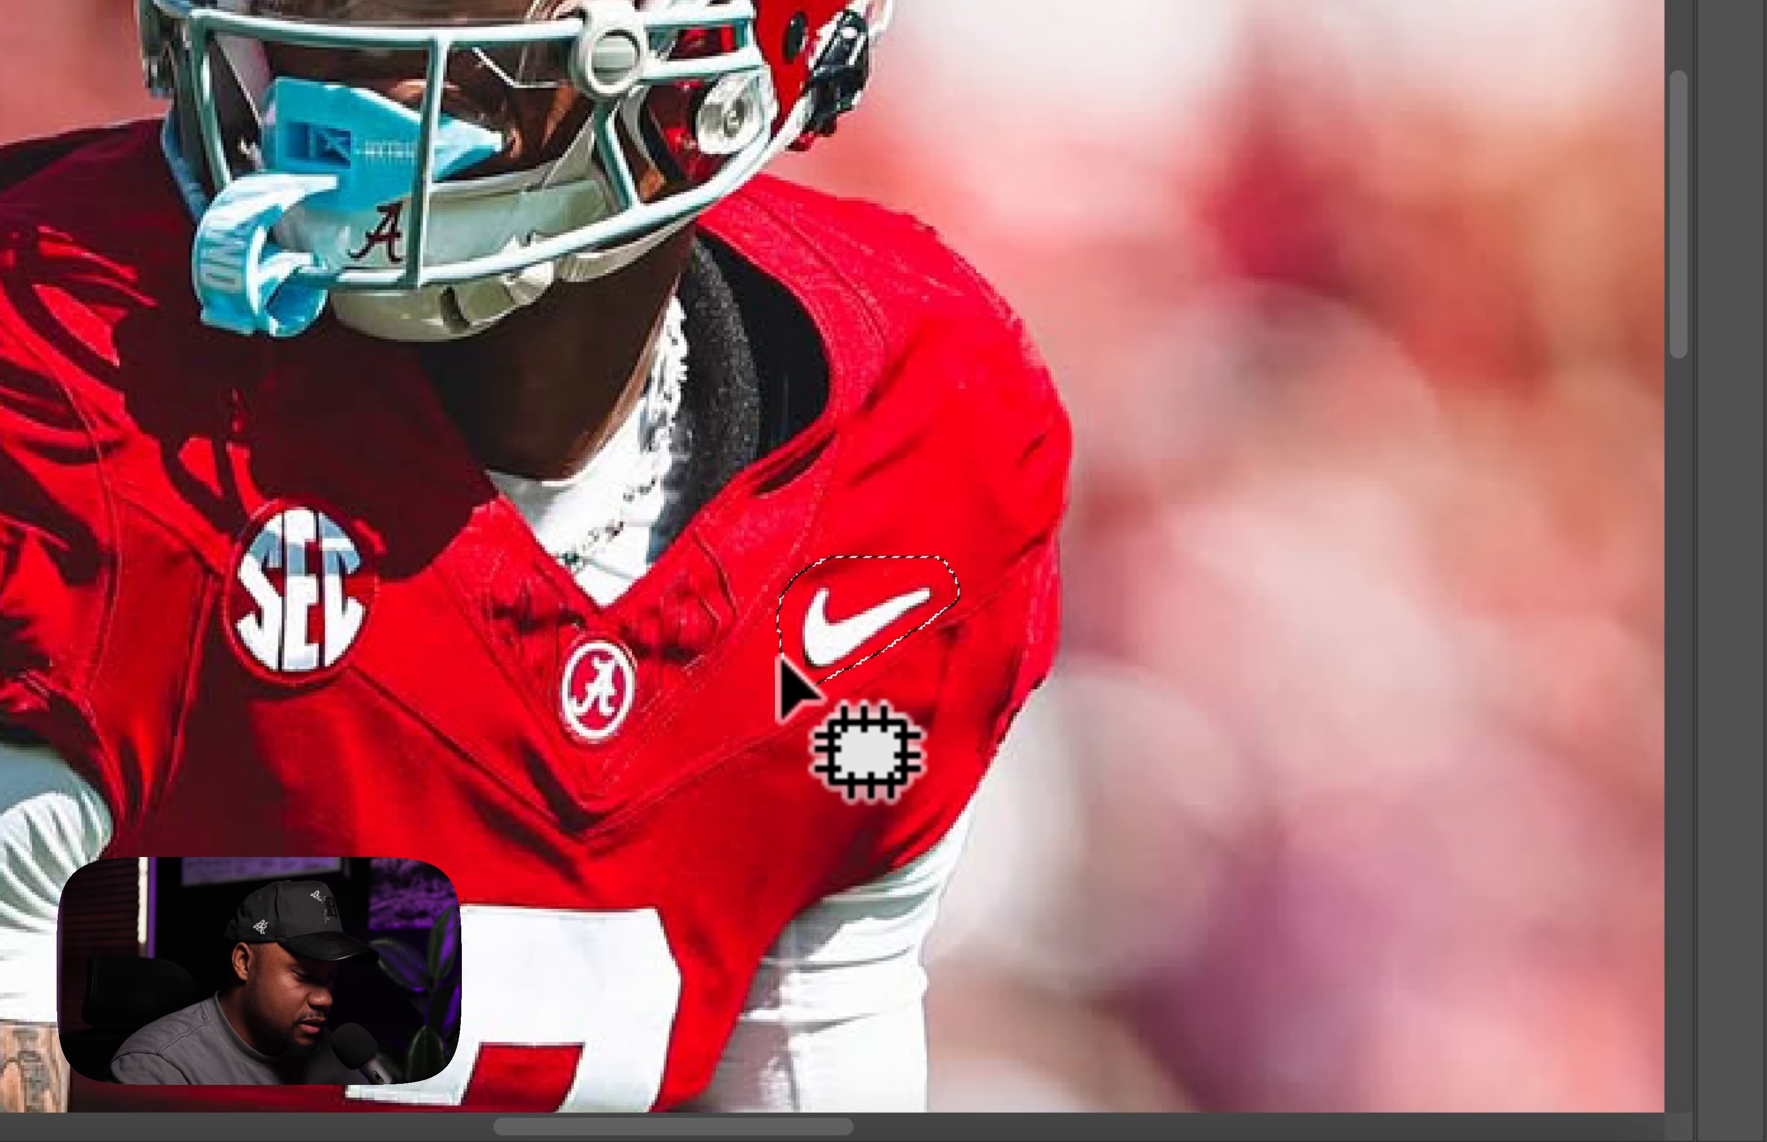